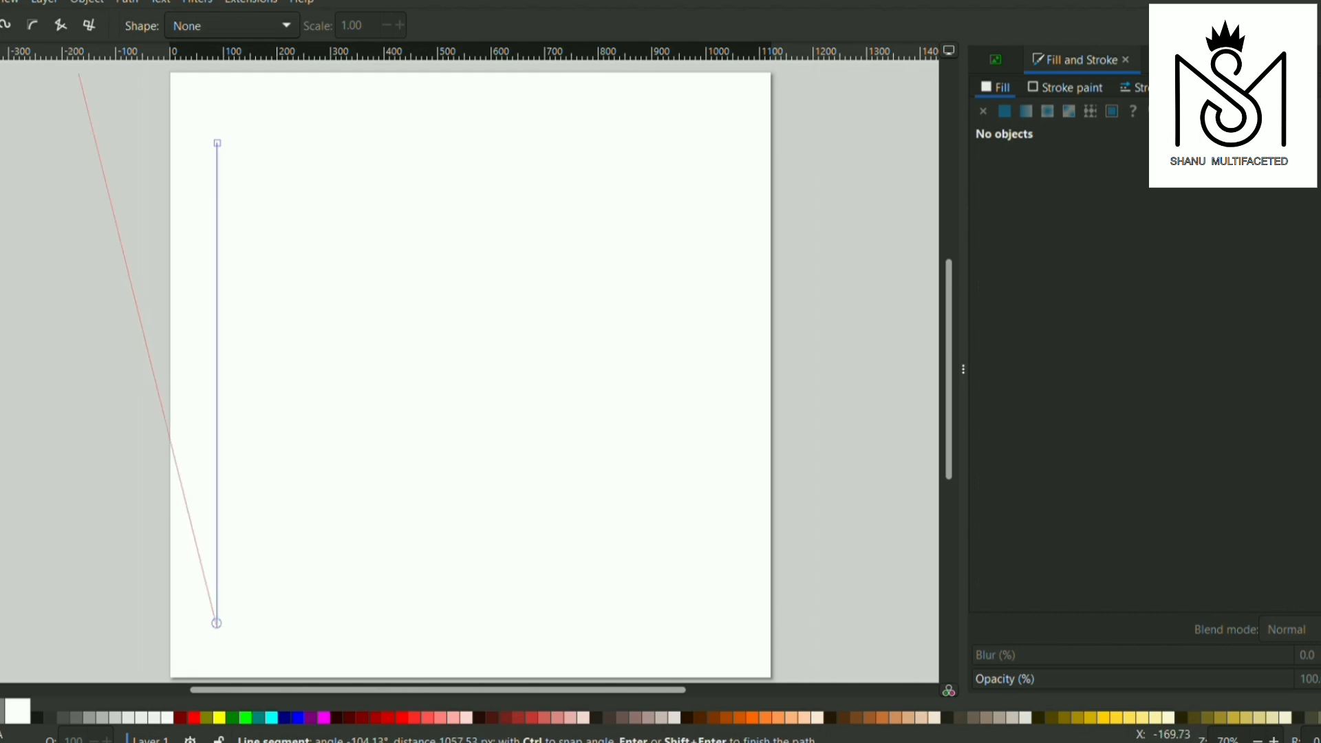
Finish the 897 px vertical line, place a duplicate at X 1016 px, and interpolate 15 evenly spaced lines between the two
click(1, 60)
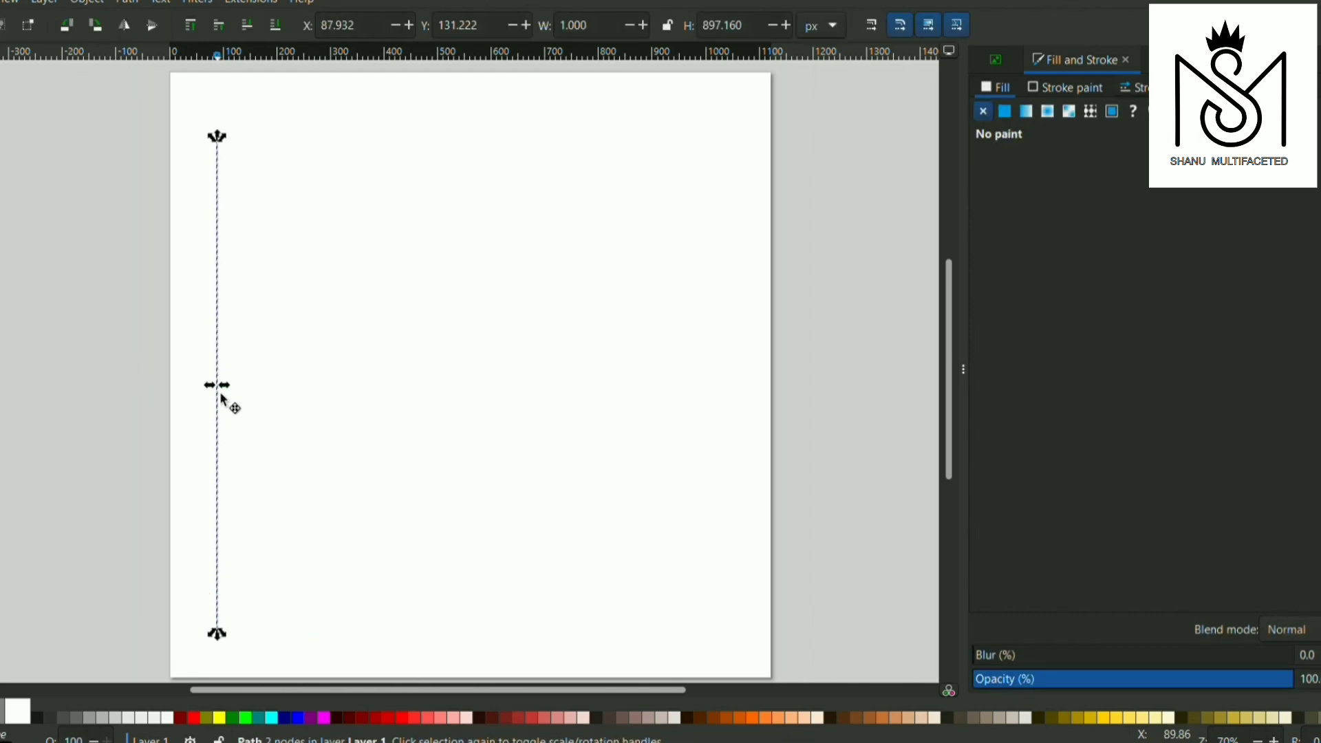
drag(220, 391, 722, 401)
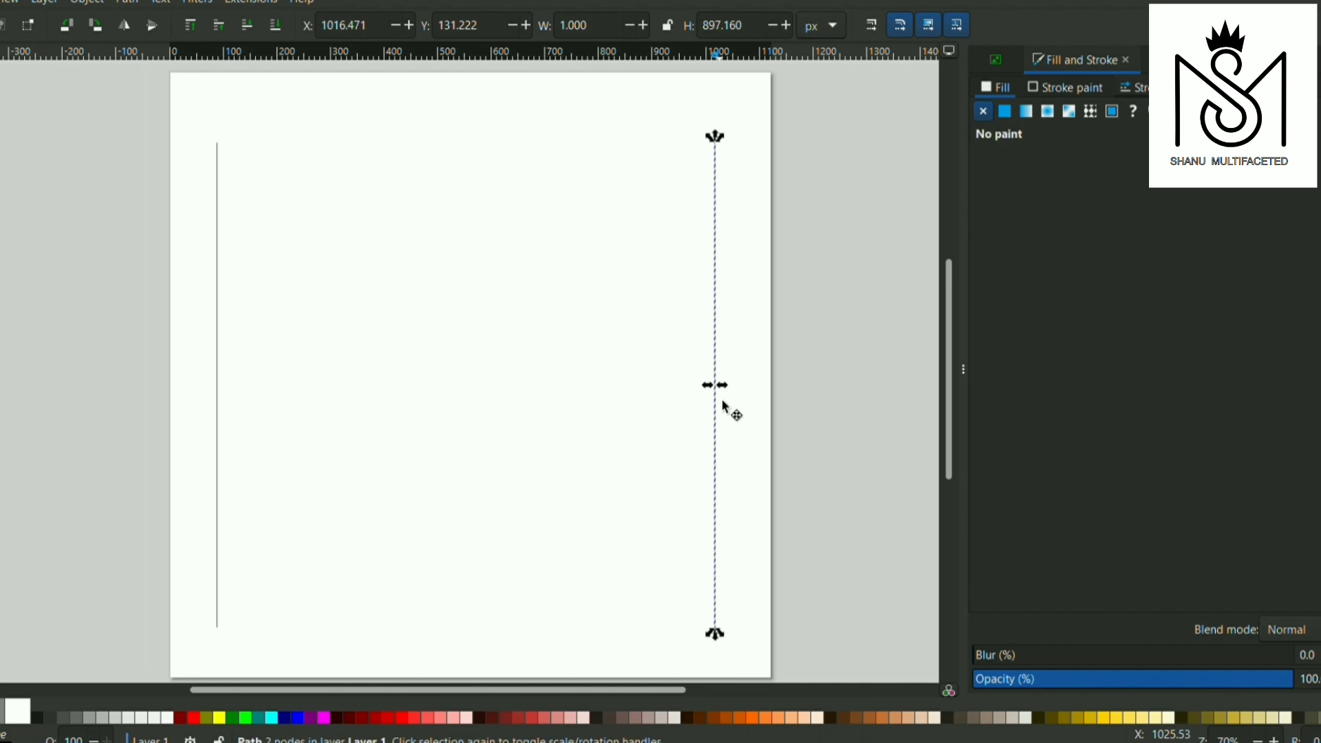
shift+click(218, 356)
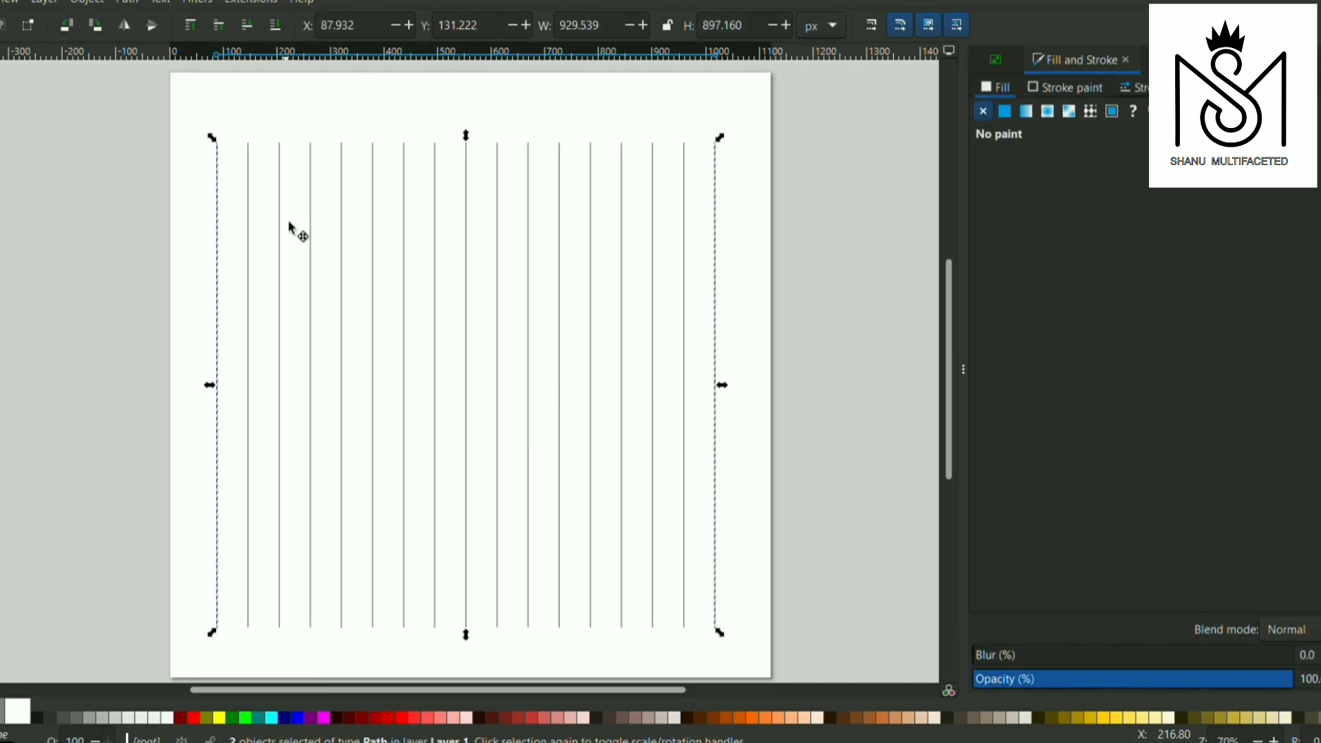
Group all the vertical lines and rotate a copy of the group by 90° about its centre to form a grid
shift+click(283, 236)
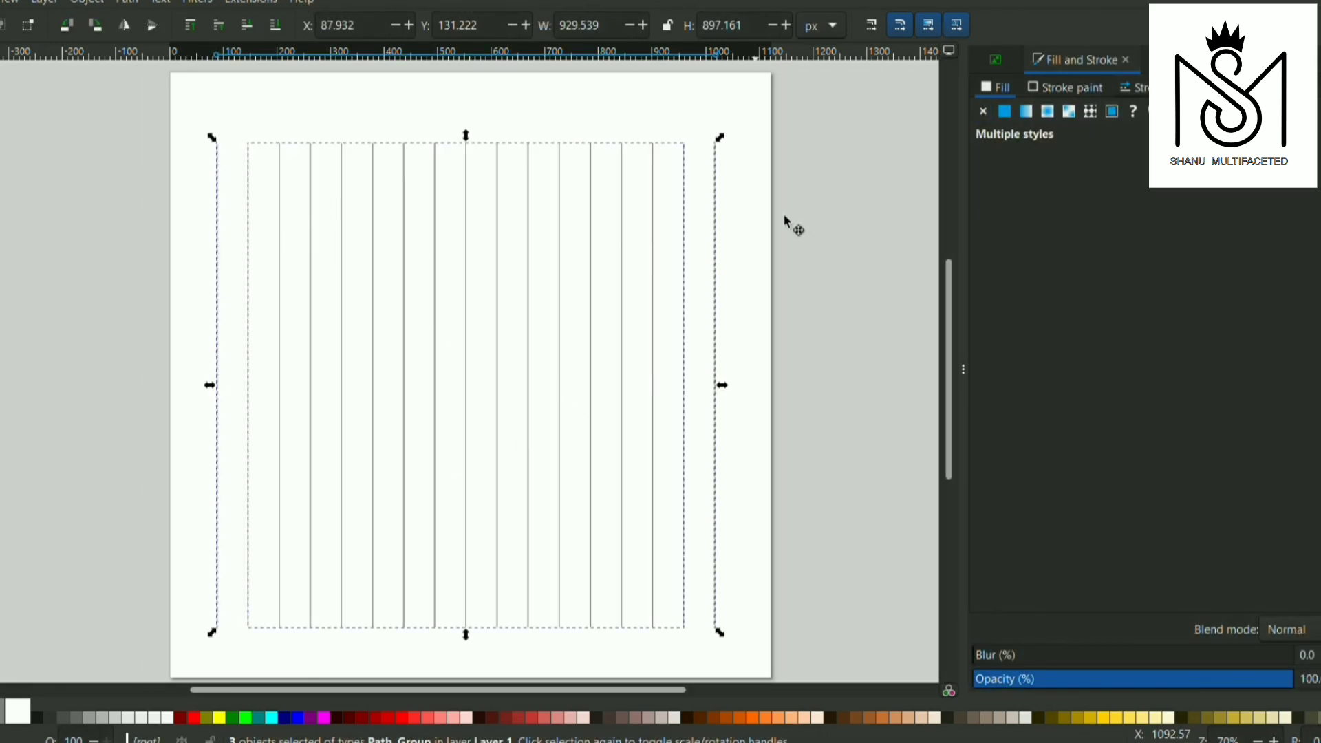
key(ctrl+g)
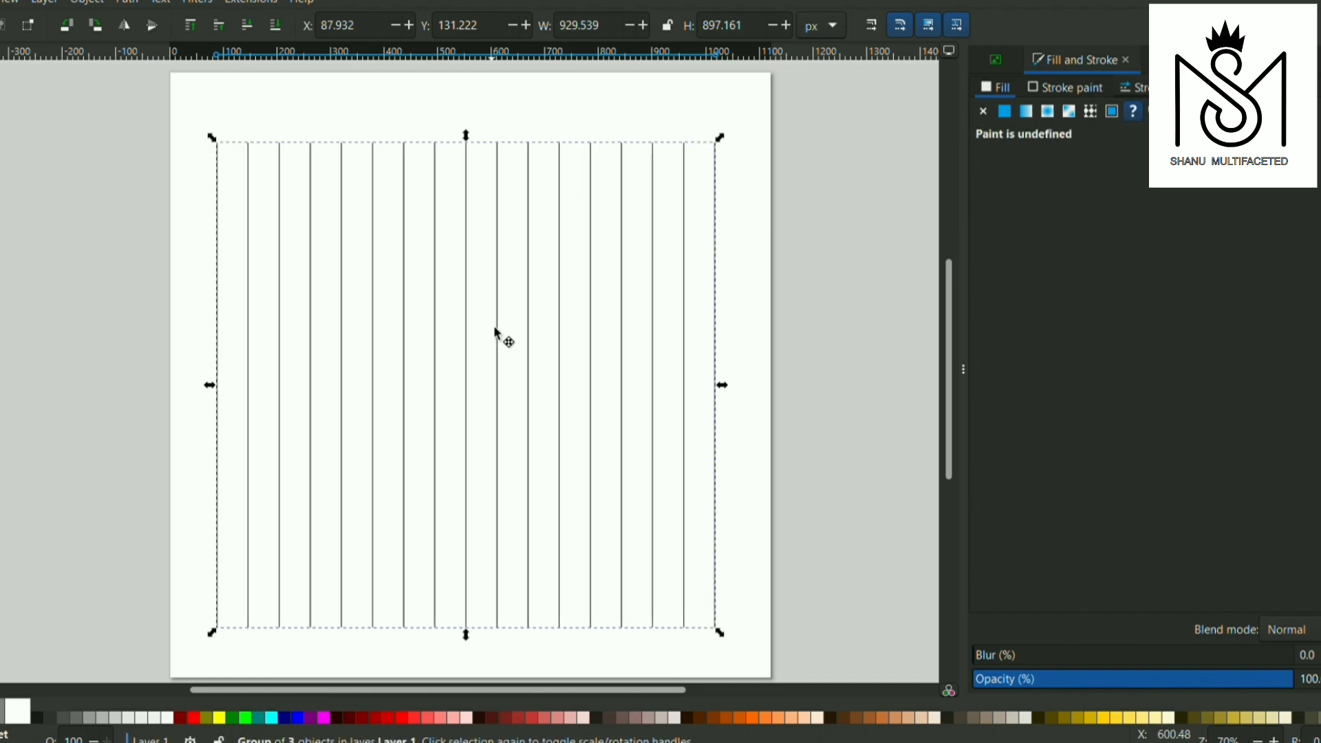
click(530, 332)
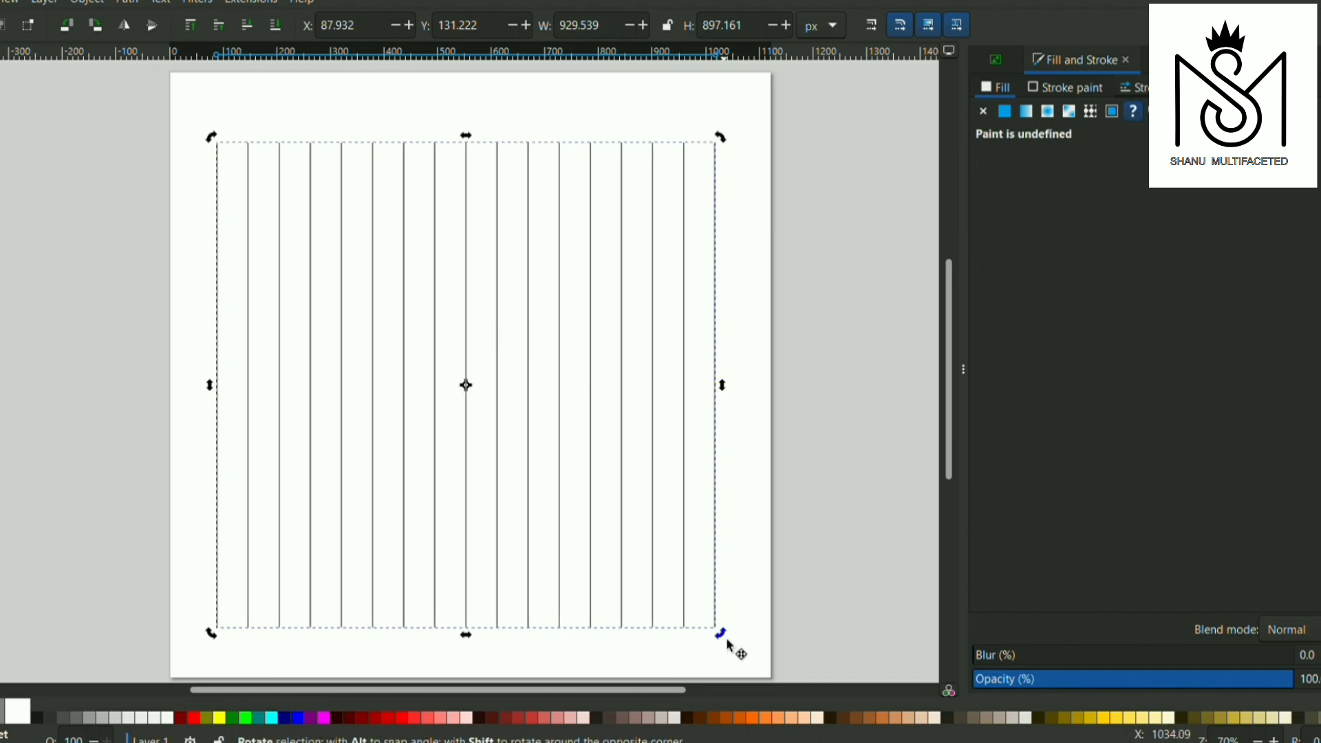
scroll(609, 493, down, 2)
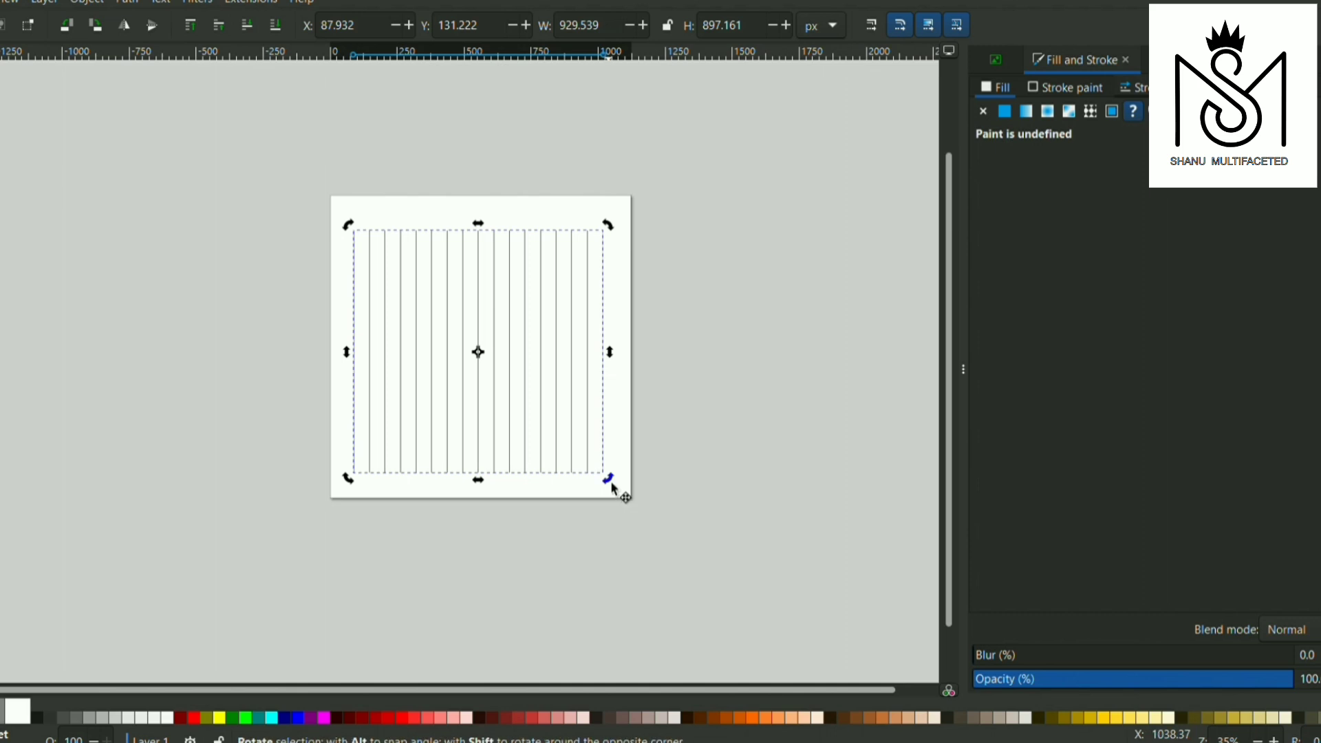
drag(609, 481, 631, 237)
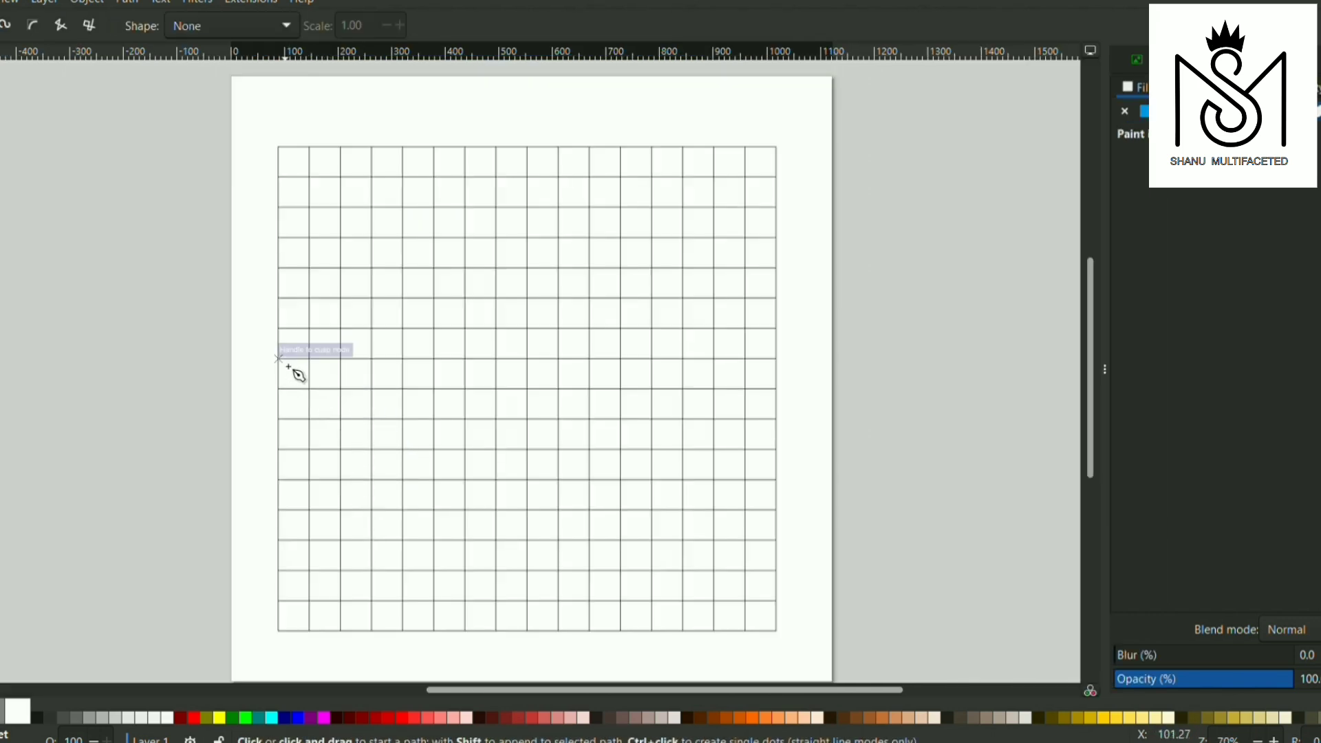
Draw a falling diagonal through nine grid cells, from the seventh row line on the left edge to the bottom edge
click(278, 359)
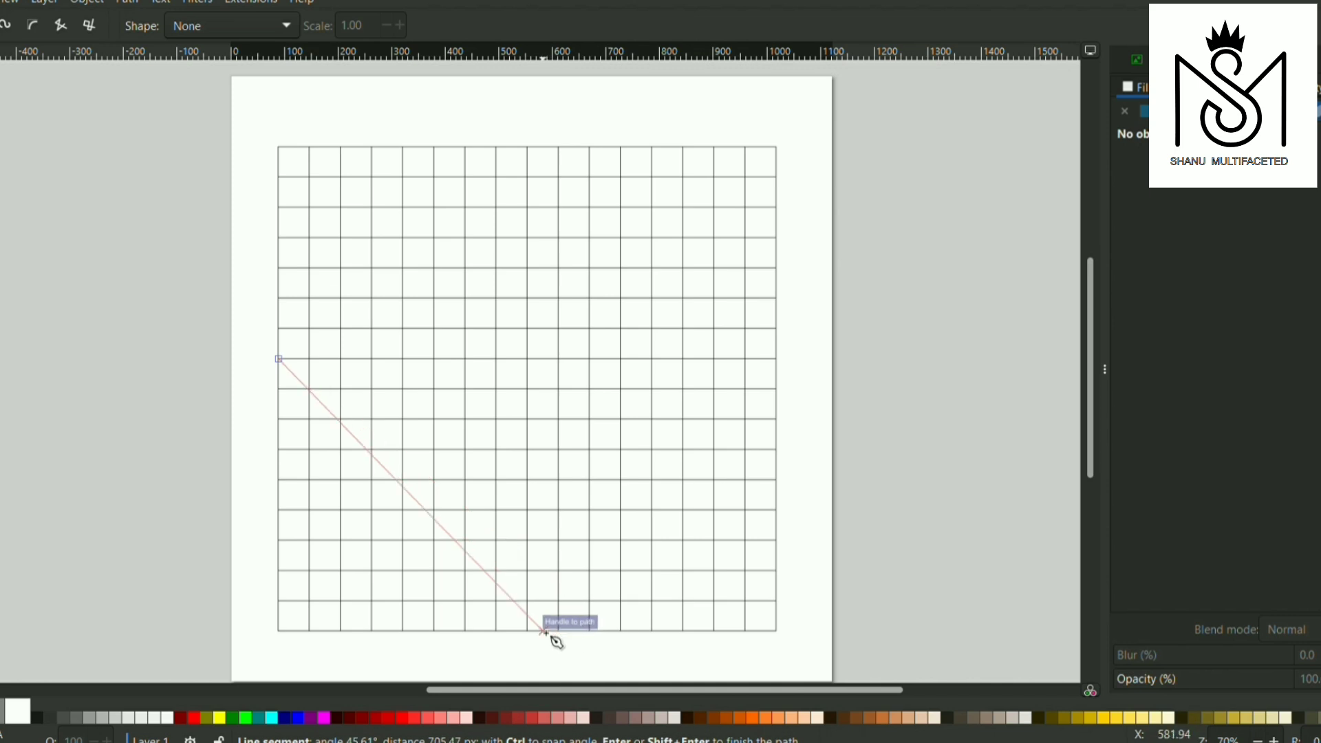
click(559, 631)
key(Return)
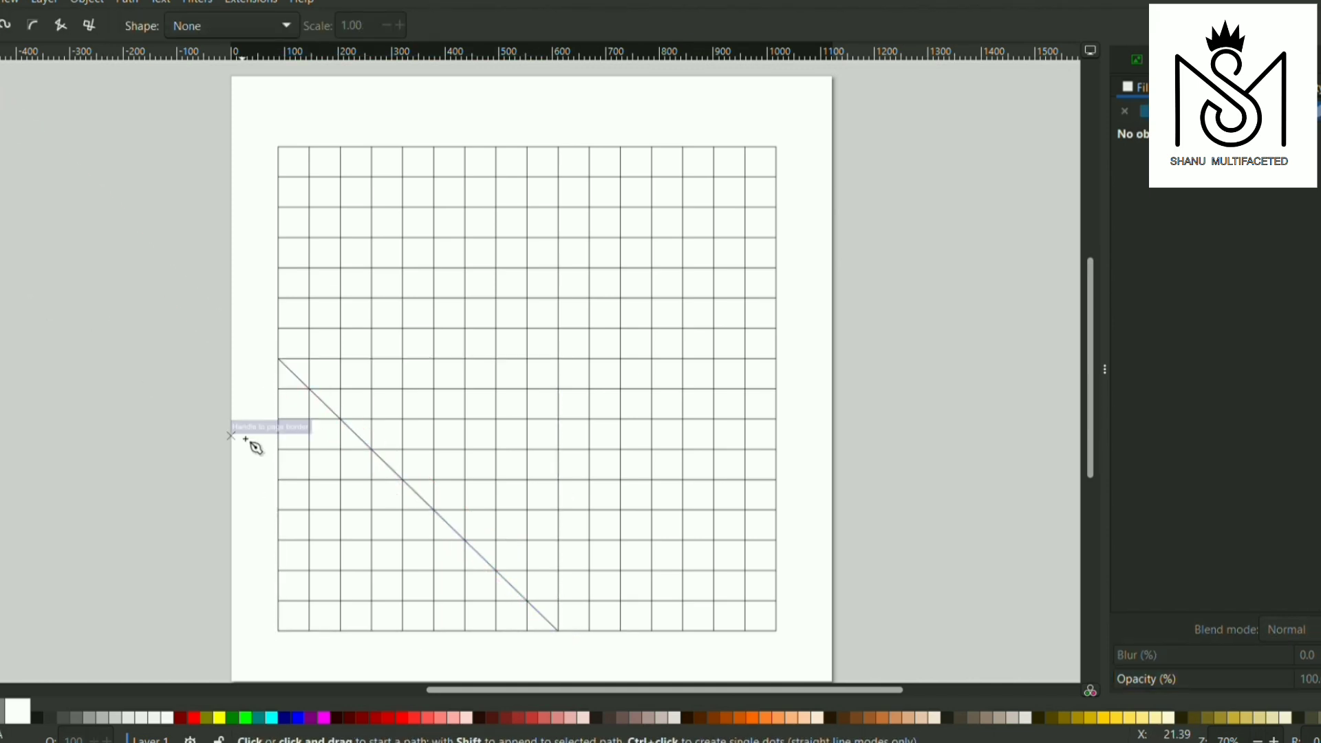
scroll(282, 399, up, 3)
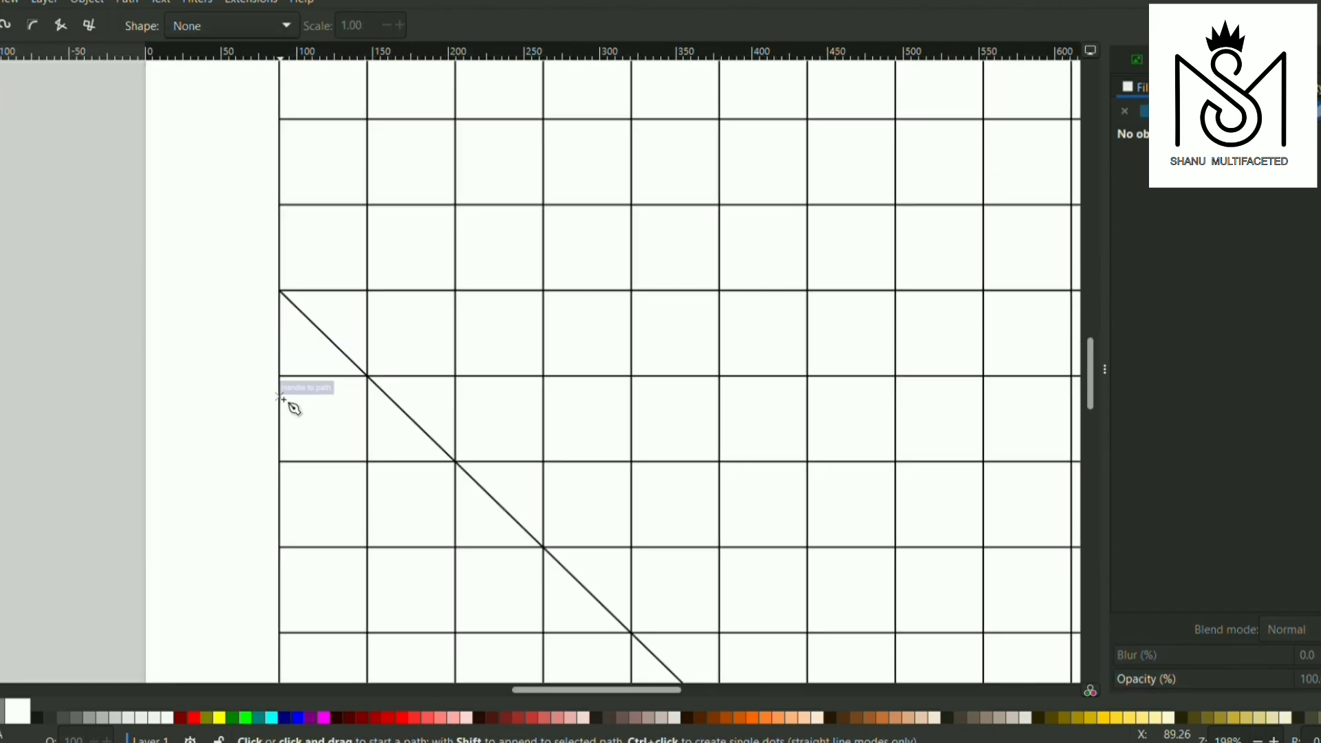
click(281, 392)
key(Escape)
scroll(408, 507, down, 6)
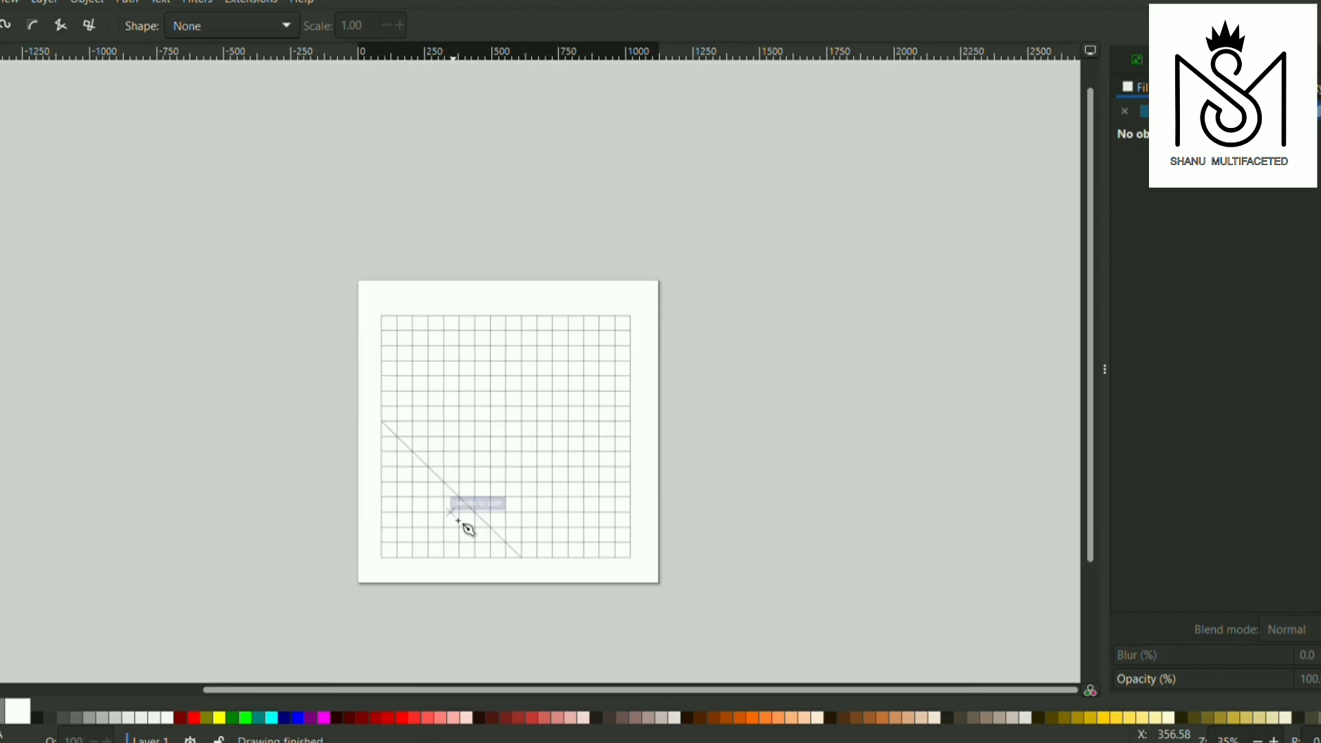
Draw a parallel diagonal about 452 × 435 px below the first one, from the grid's left edge to its bottom edge
scroll(395, 451, up, 3)
click(359, 418)
scroll(365, 431, up, 3)
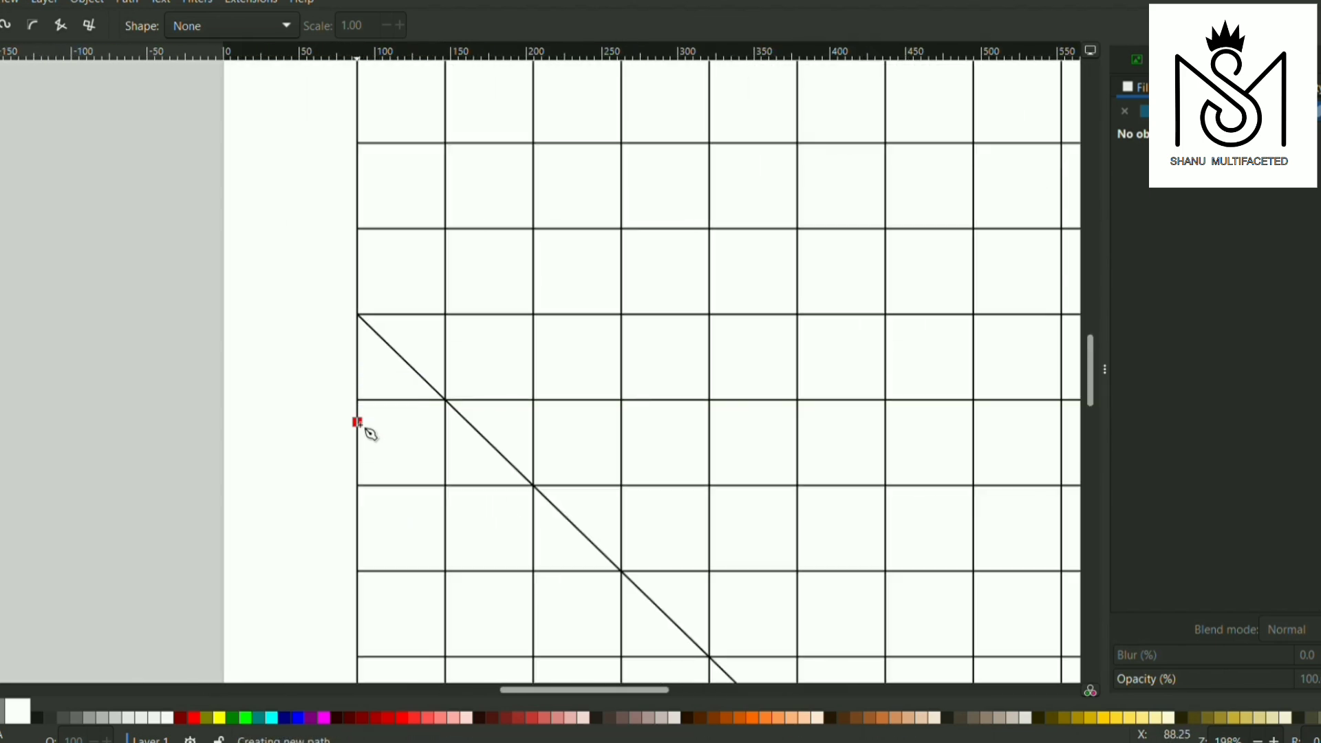
scroll(672, 626, down, 3)
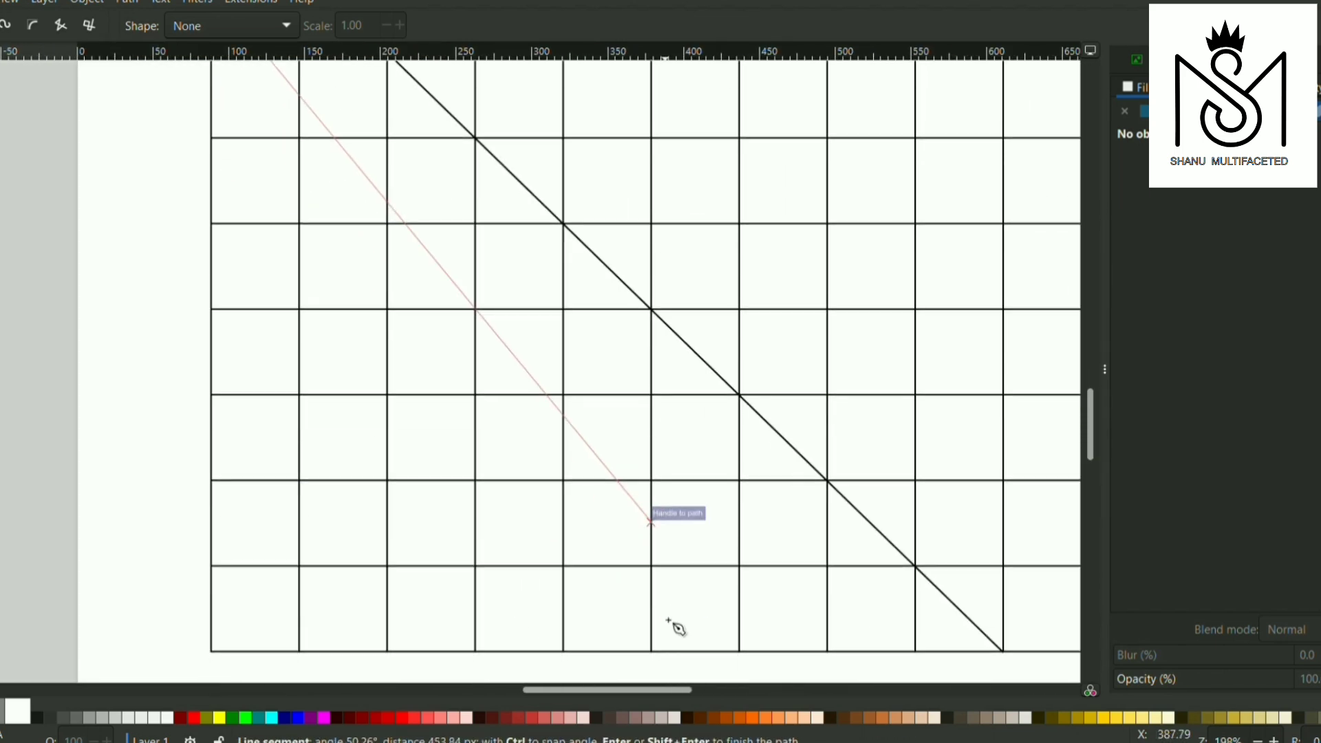
click(896, 651)
key(s)
Draw a third parallel diagonal about 594 × 574 px above the first one, from the grid's left edge to its bottom edge
scroll(247, 435, down, 2)
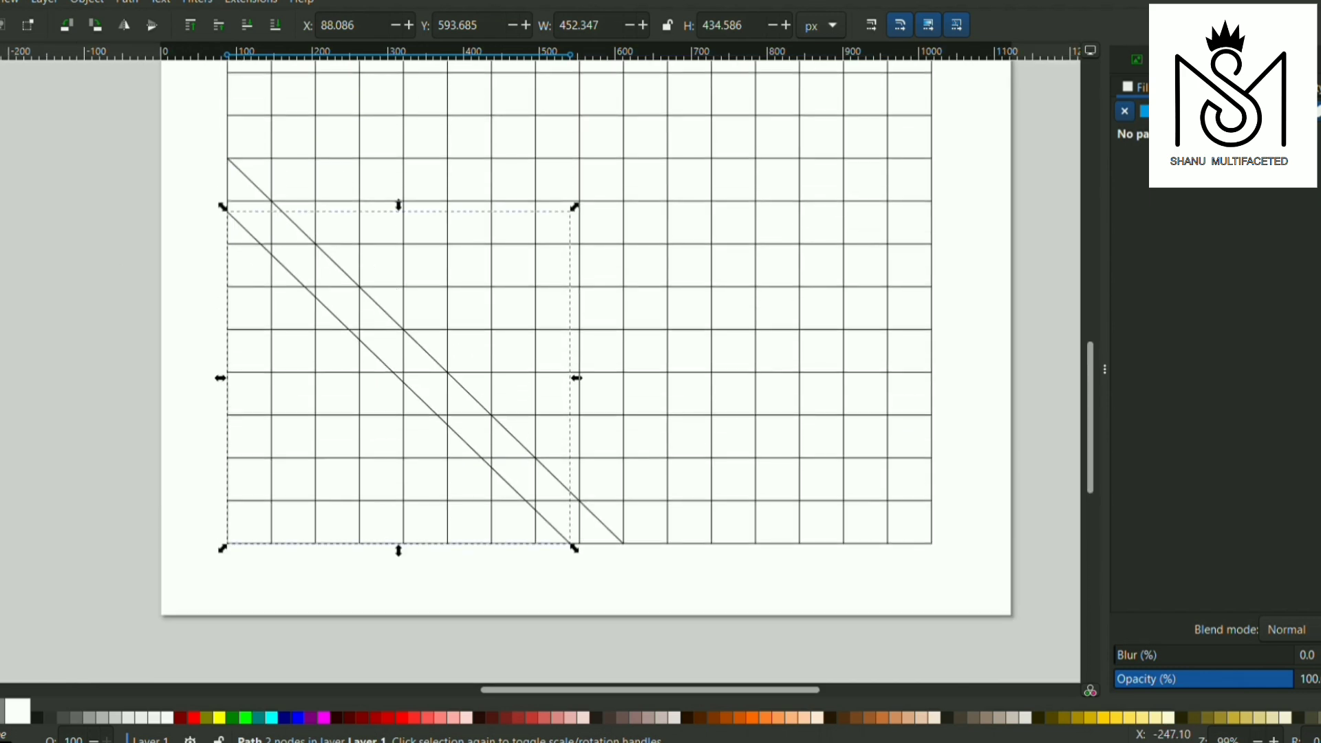
key(b)
click(230, 118)
key(Escape)
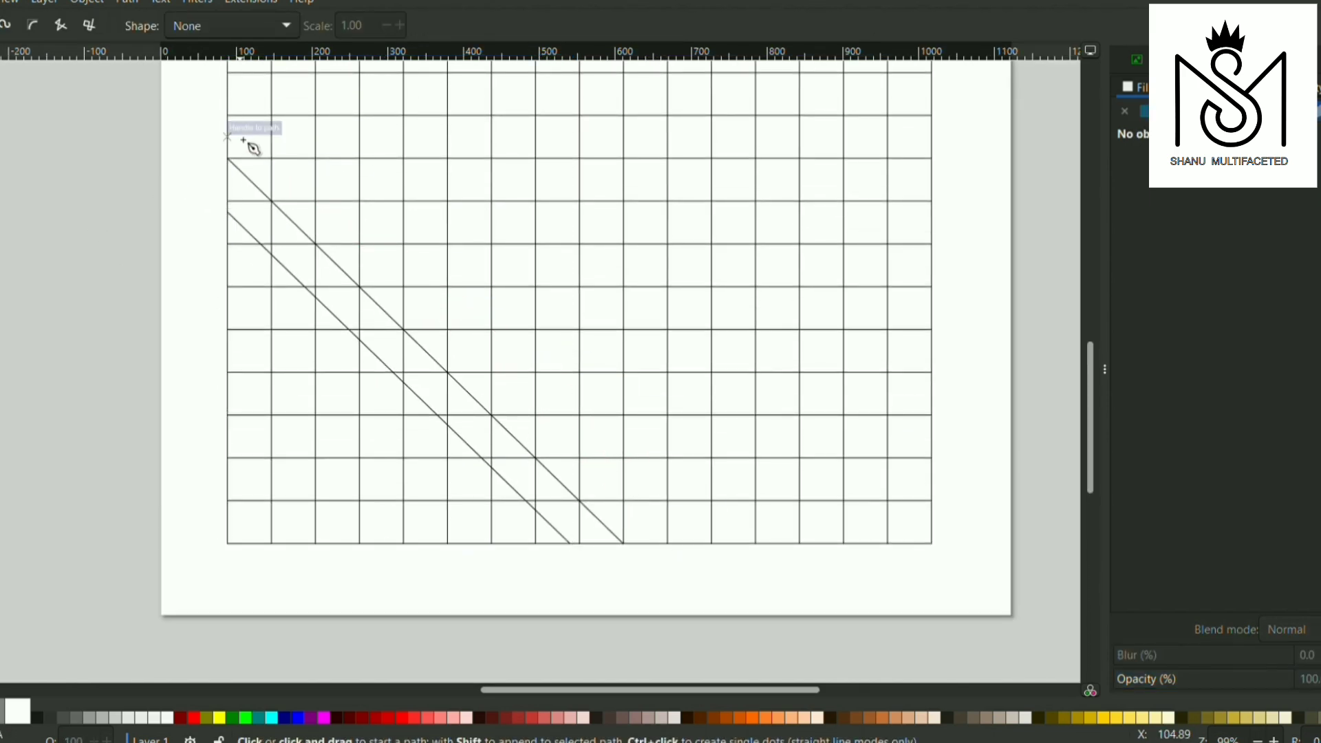
scroll(229, 108, up, 4)
click(228, 108)
scroll(490, 252, down, 3)
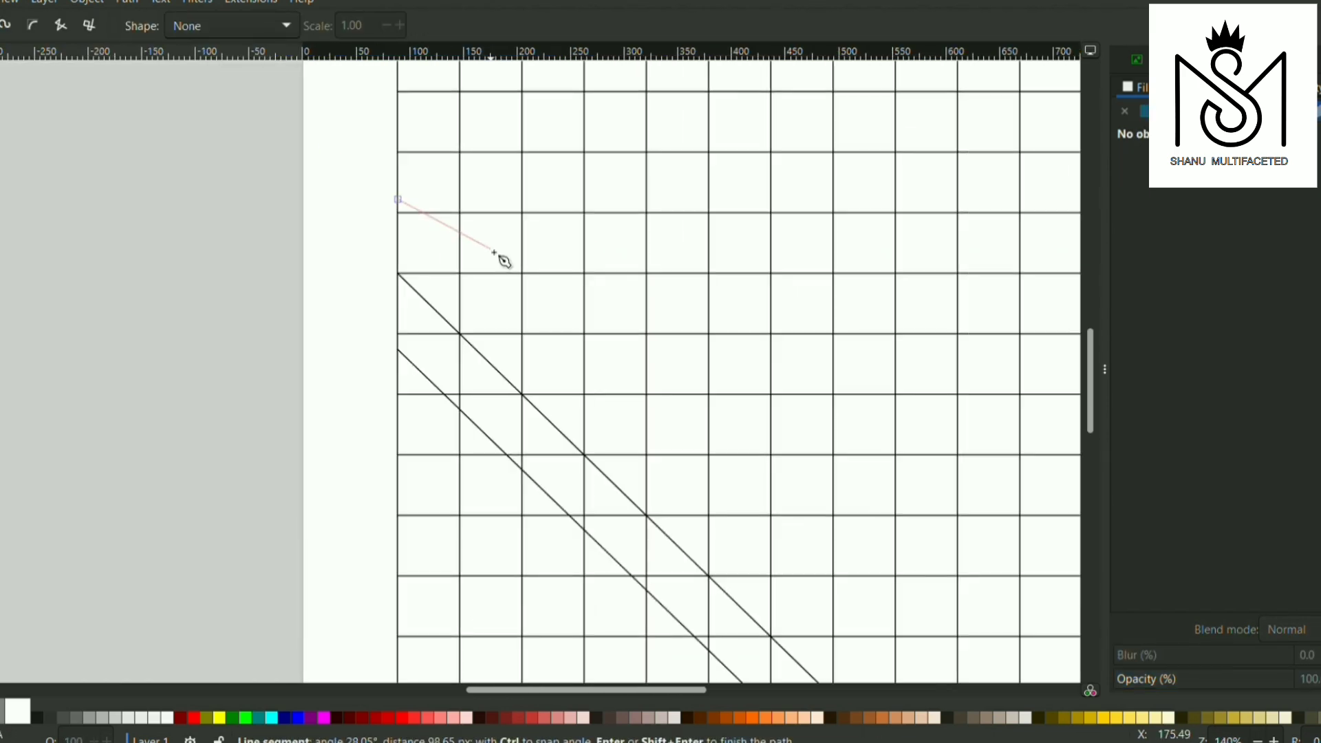
scroll(688, 413, right, 6)
scroll(756, 481, down, 4)
scroll(762, 617, down, 1)
scroll(805, 672, up, 2)
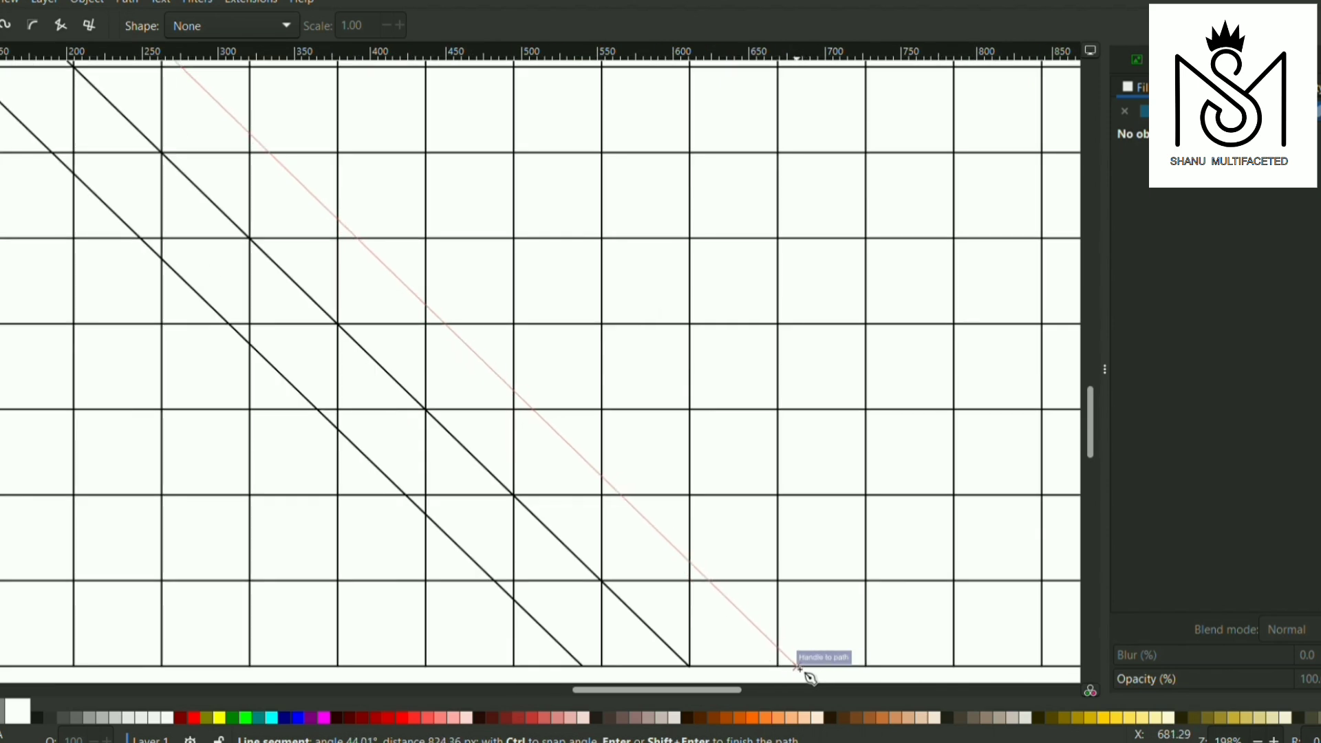
click(802, 669)
key(s)
scroll(388, 328, down, 3)
click(388, 327)
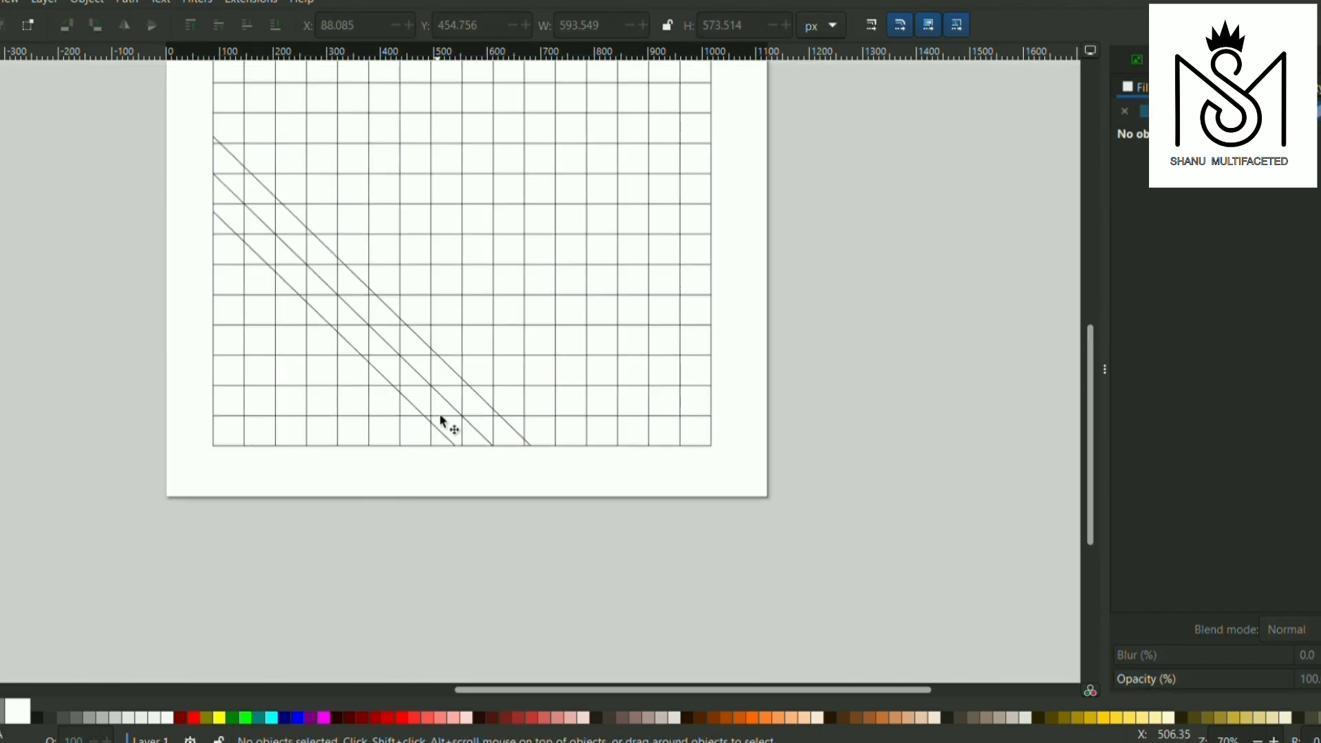
Draw a rising diagonal from one cell in on the grid's bottom edge to one cell below its top-right corner
scroll(534, 283, up, 2)
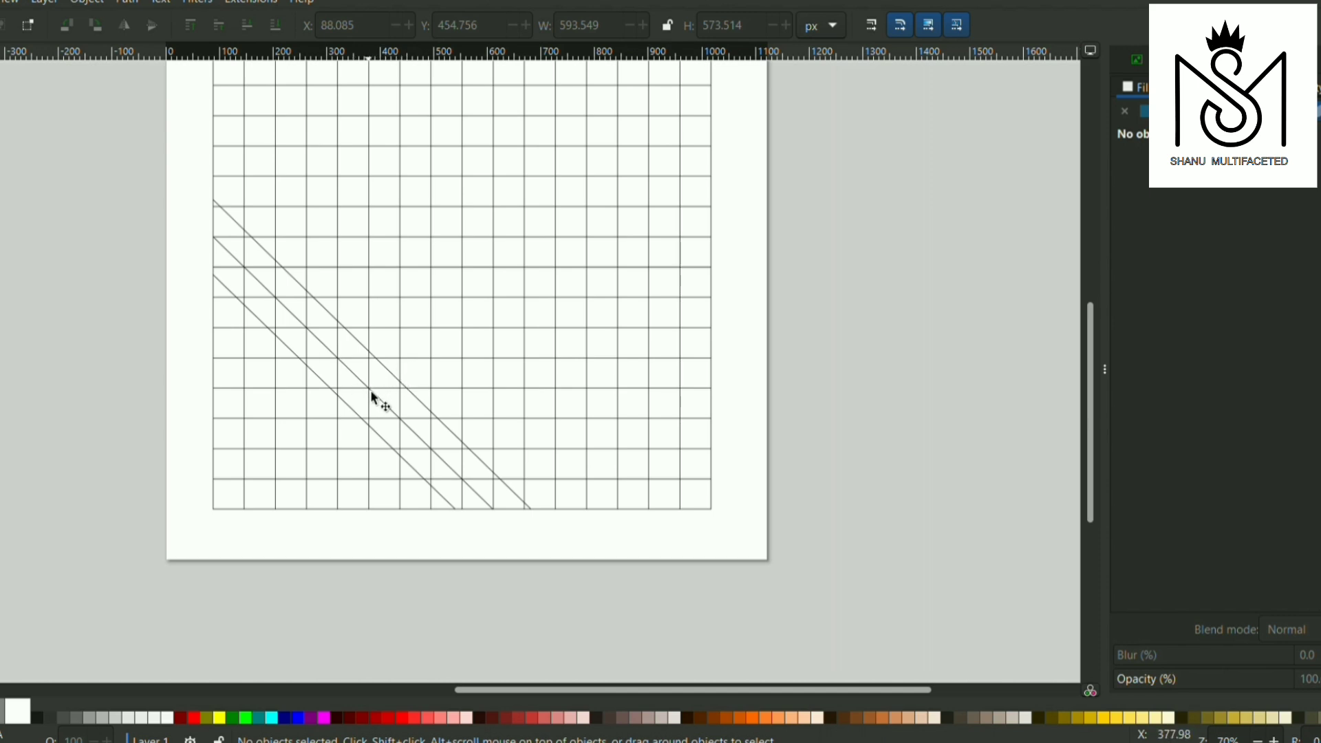
key(b)
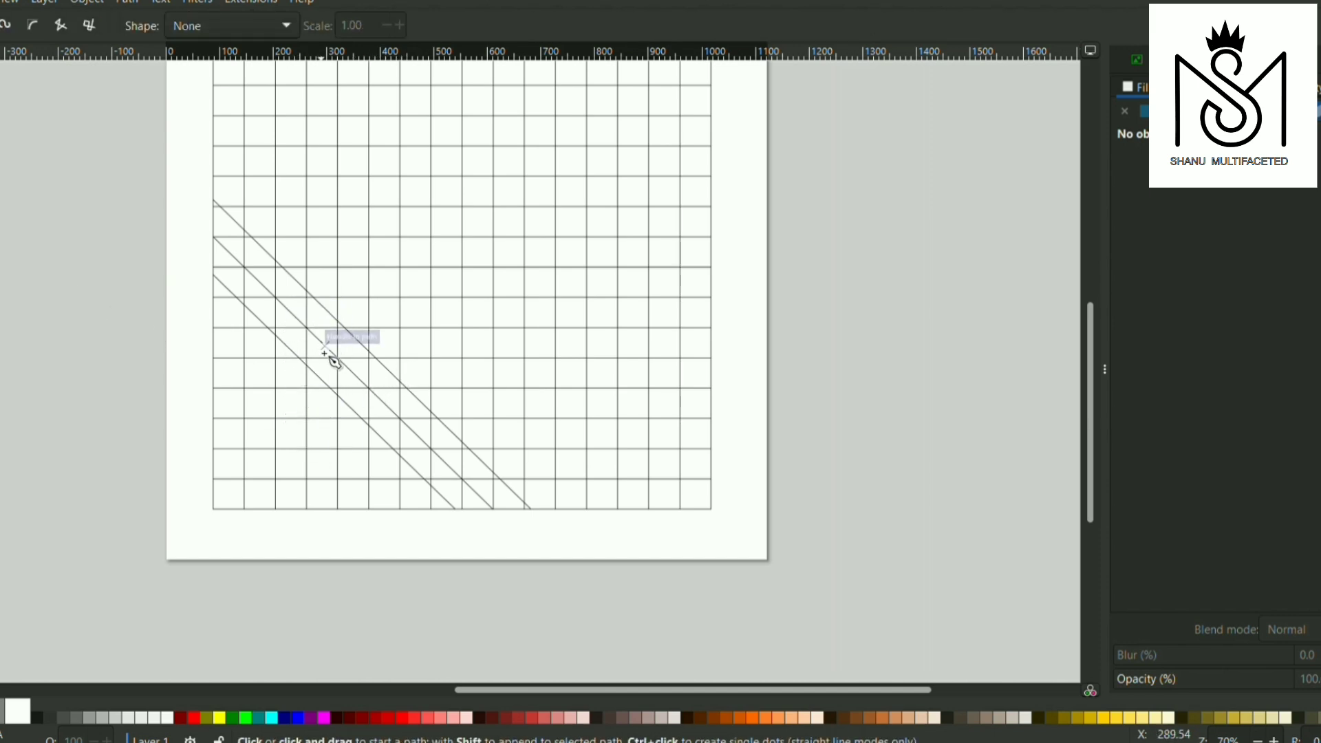
key(ctrl+a)
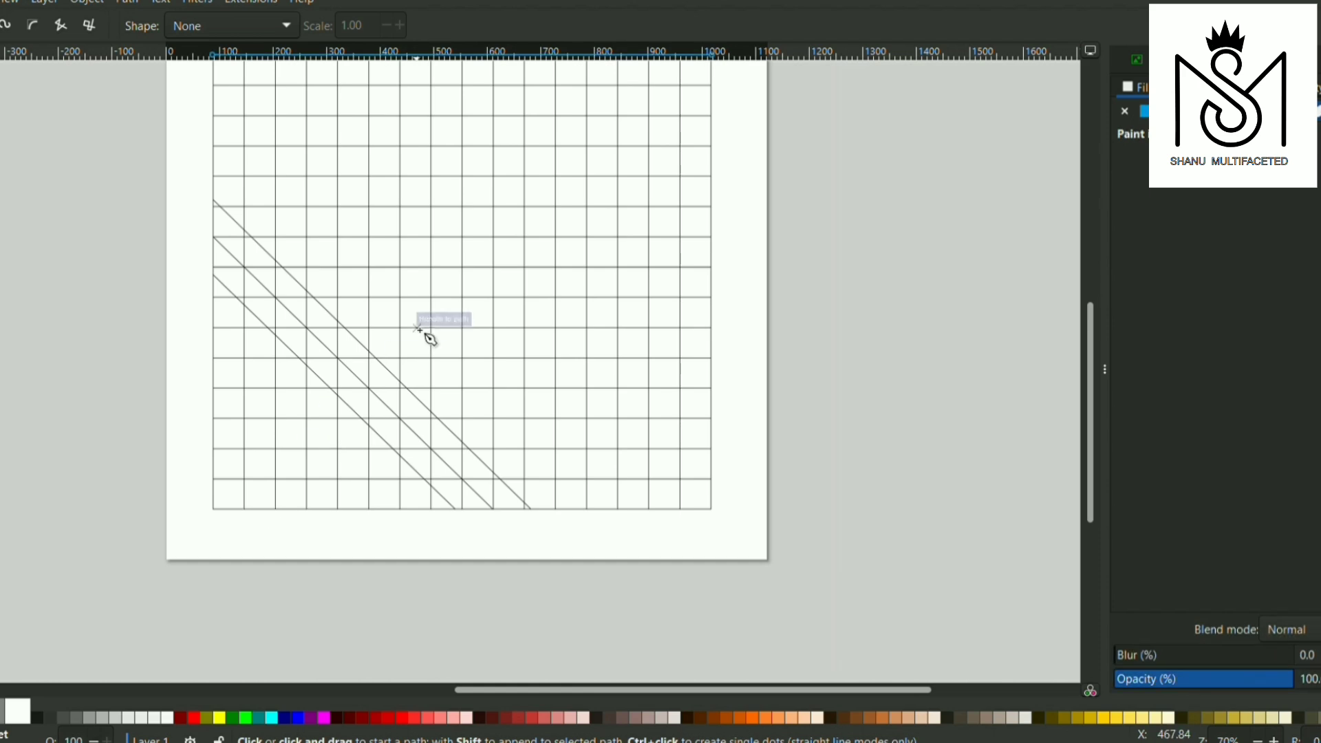
click(245, 510)
scroll(554, 212, up, 2)
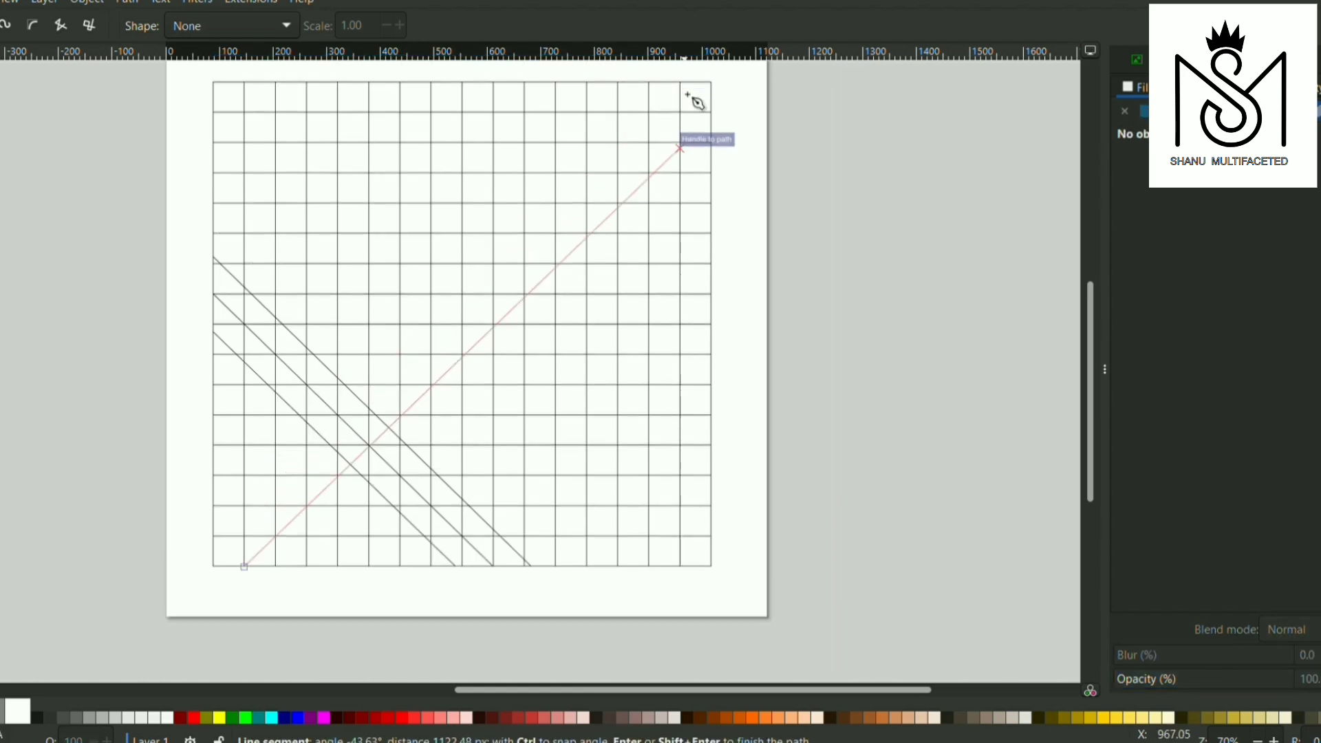
click(713, 124)
key(Return)
key(s)
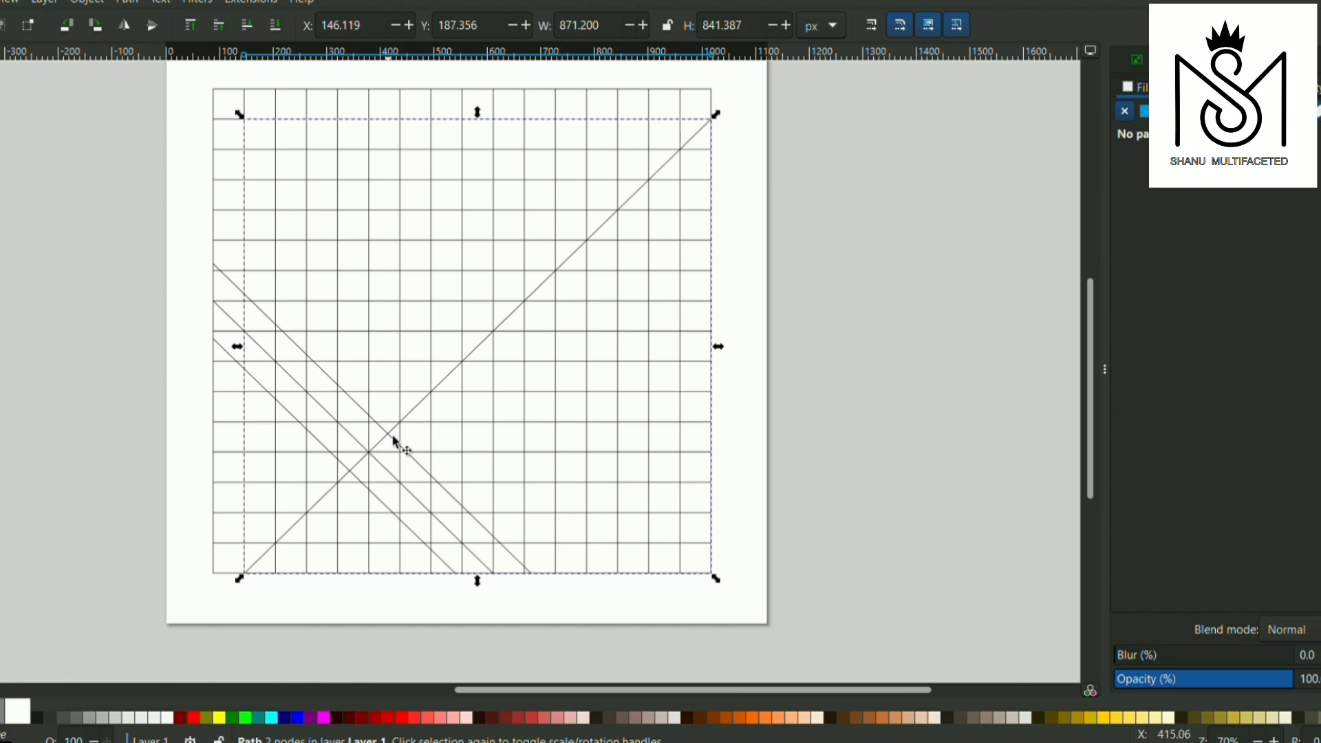
Draw a second rising diagonal above the first, from the middle of the top edge's last cell to just above the grid's bottom-left corner
key(b)
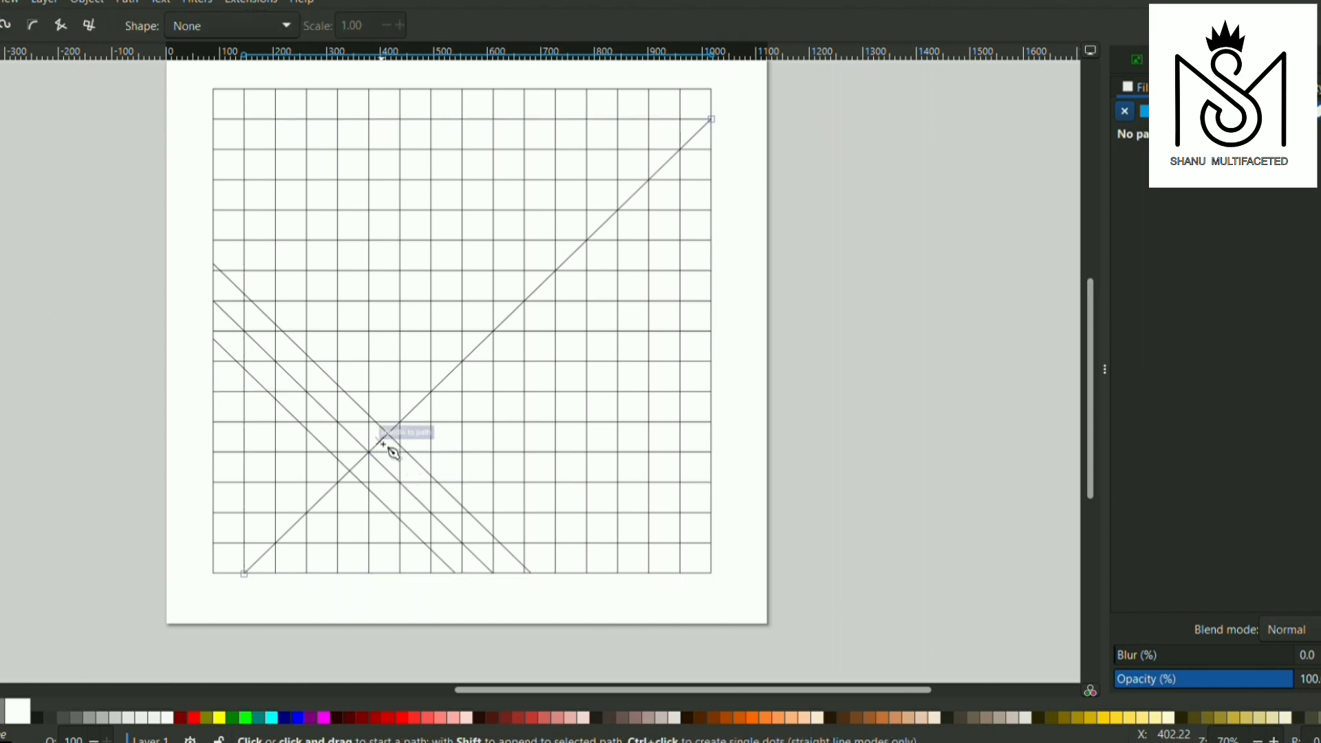
click(712, 119)
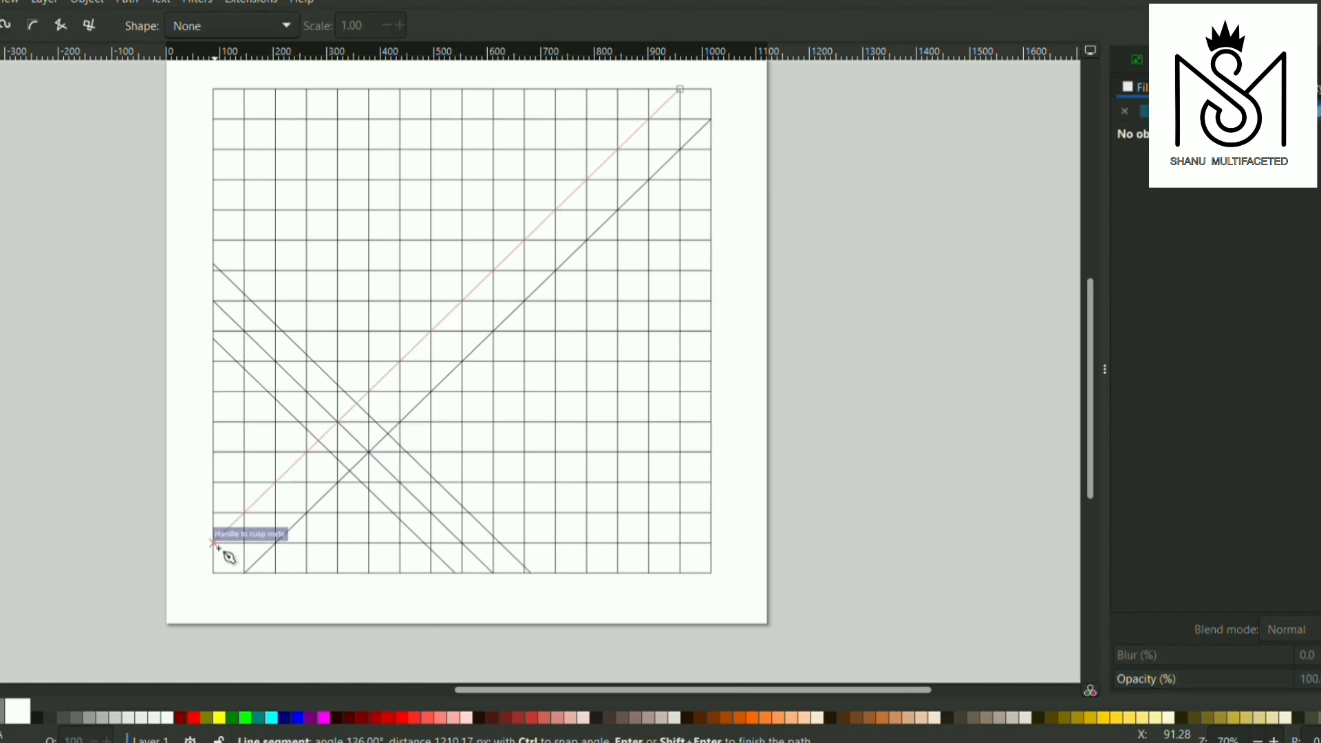
key(Escape)
click(708, 91)
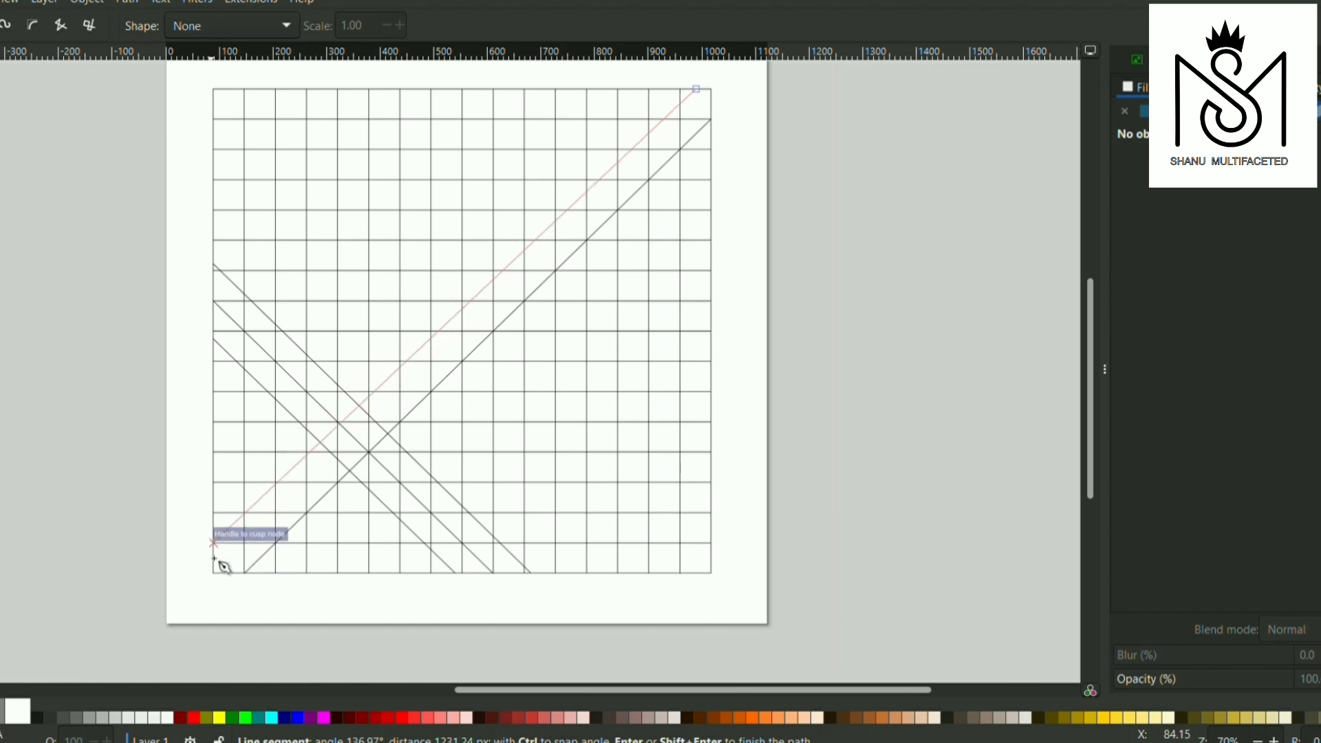
scroll(218, 555, up, 2)
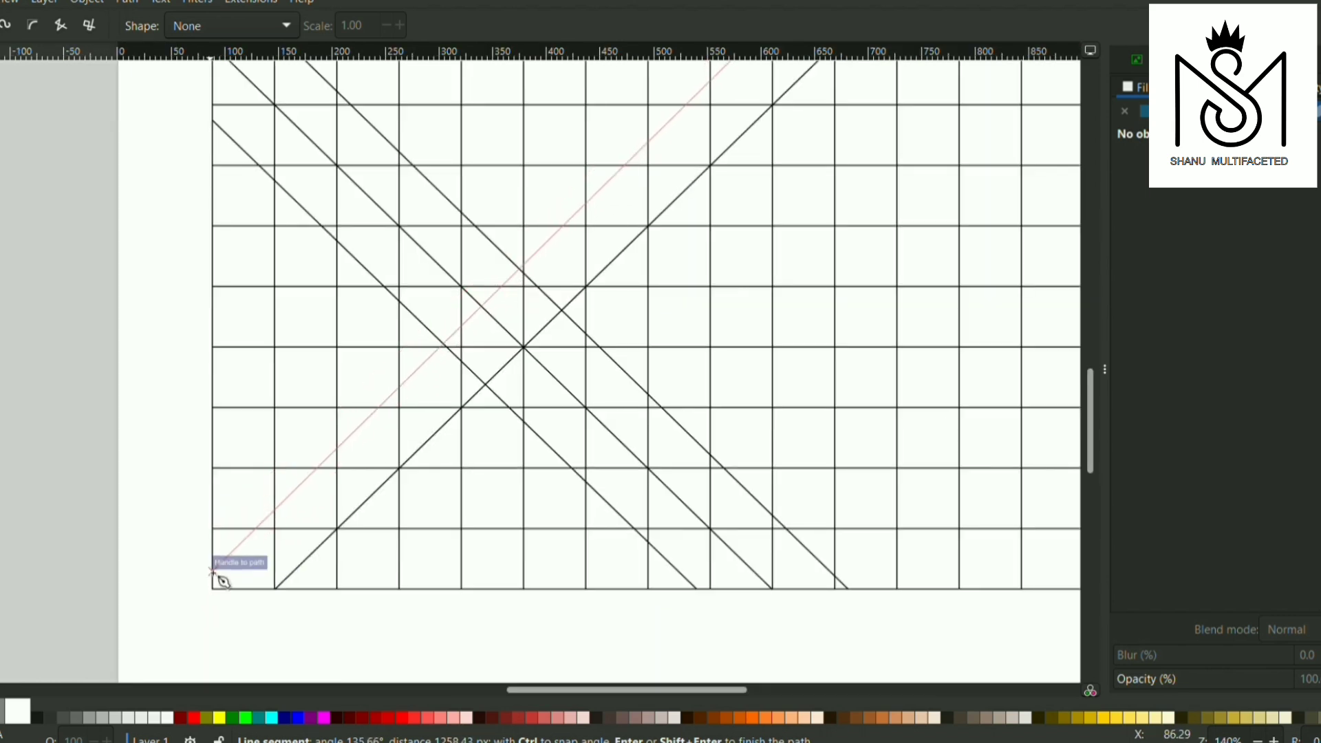
click(212, 571)
scroll(454, 421, down, 3)
click(2, 66)
Select both nodes of the upper rising diagonal and shift the whole line to about X 542, Y 575 px
key(n)
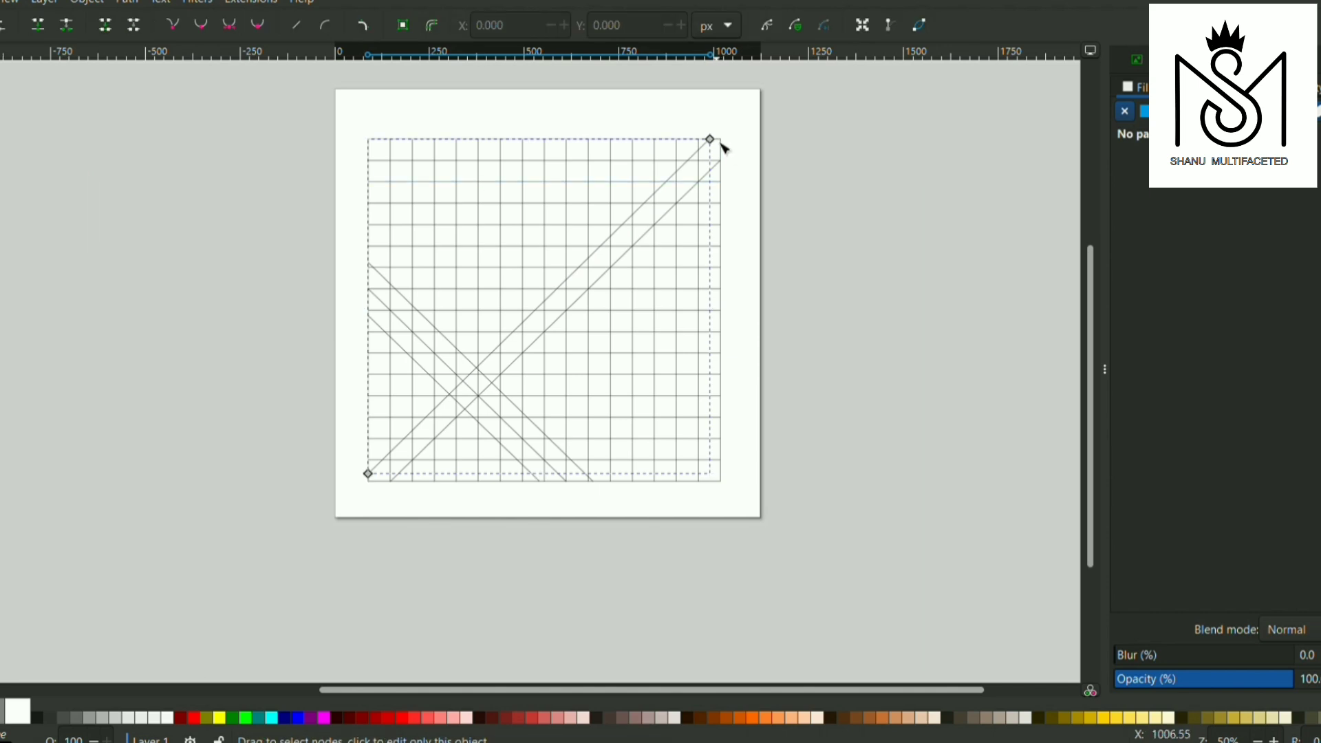
scroll(717, 142, up, 2)
key(ctrl+a)
scroll(735, 138, up, 4)
drag(621, 143, 644, 143)
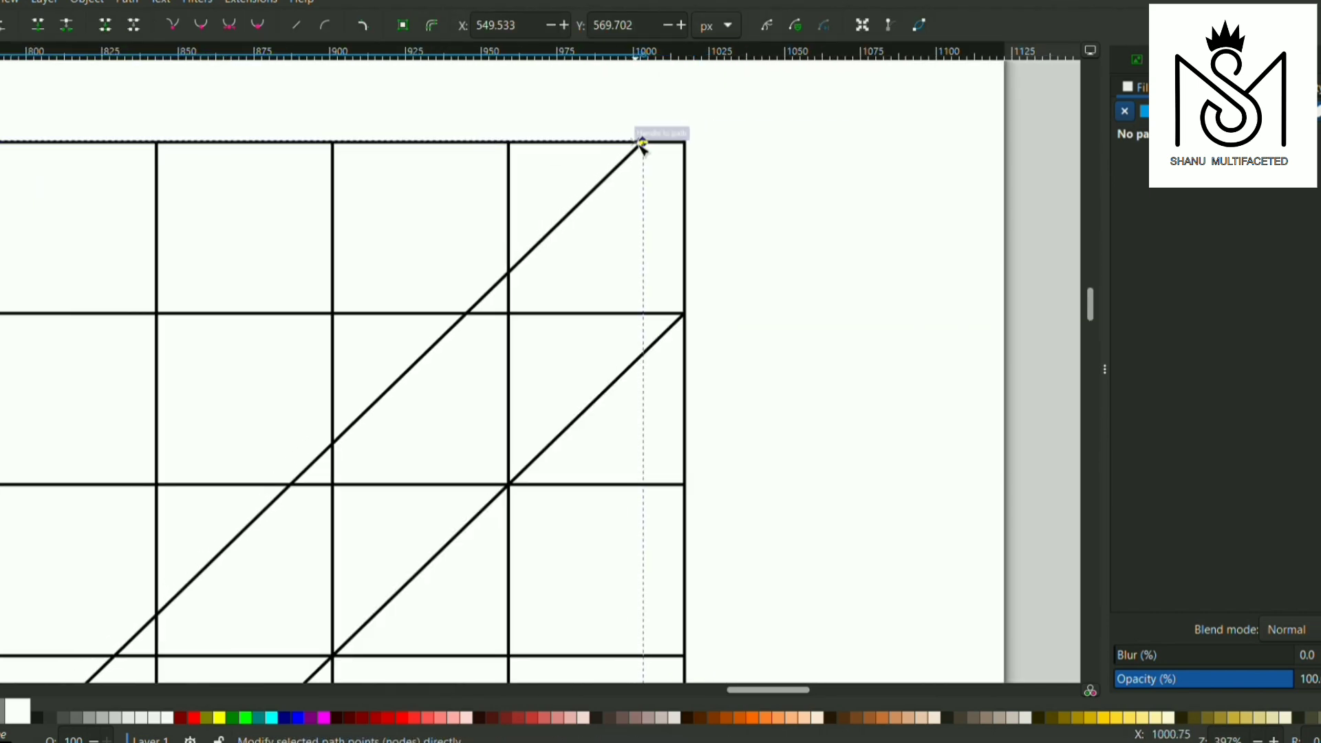
scroll(750, 145, down, 4)
scroll(688, 275, down, 10)
scroll(47, 487, up, 5)
drag(107, 402, 68, 436)
scroll(68, 437, down, 5)
scroll(274, 454, down, 2)
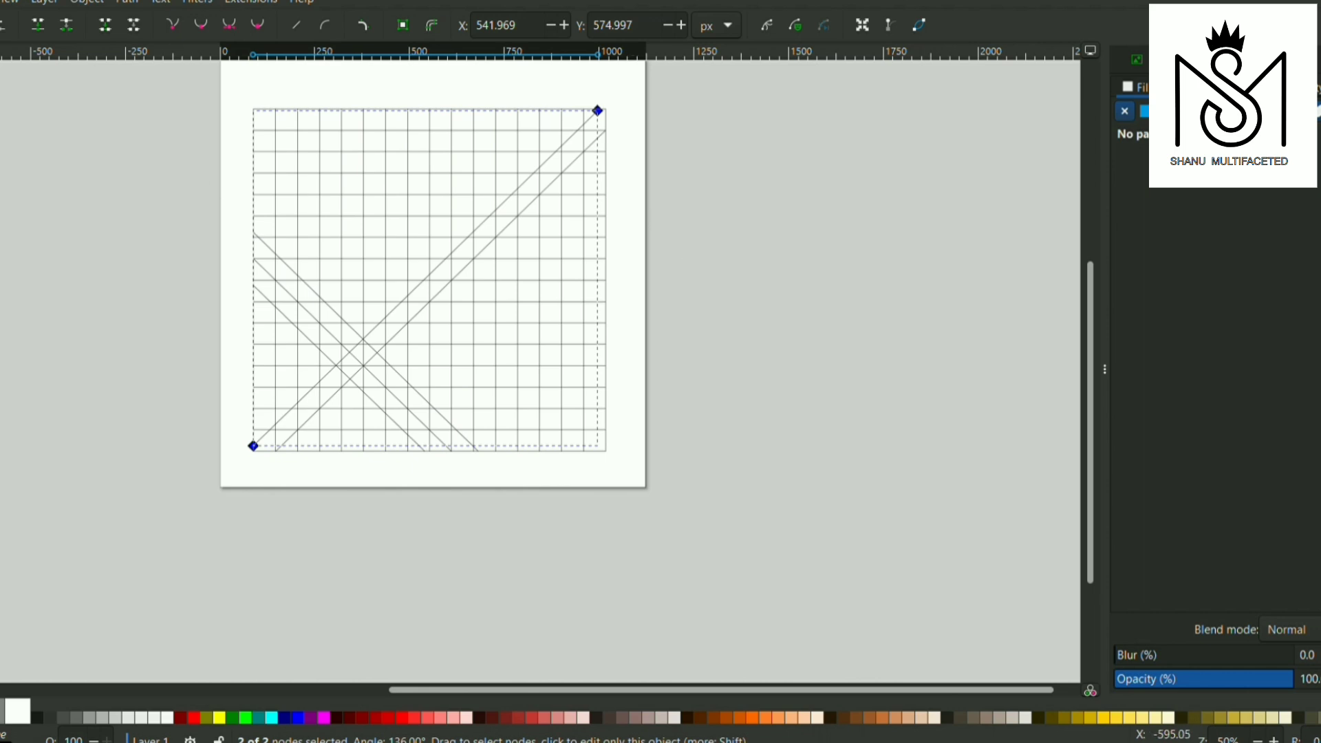
Draw a short rising segment about 56 × 59 px across the band of falling diagonals, near the bottom of the grid
key(b)
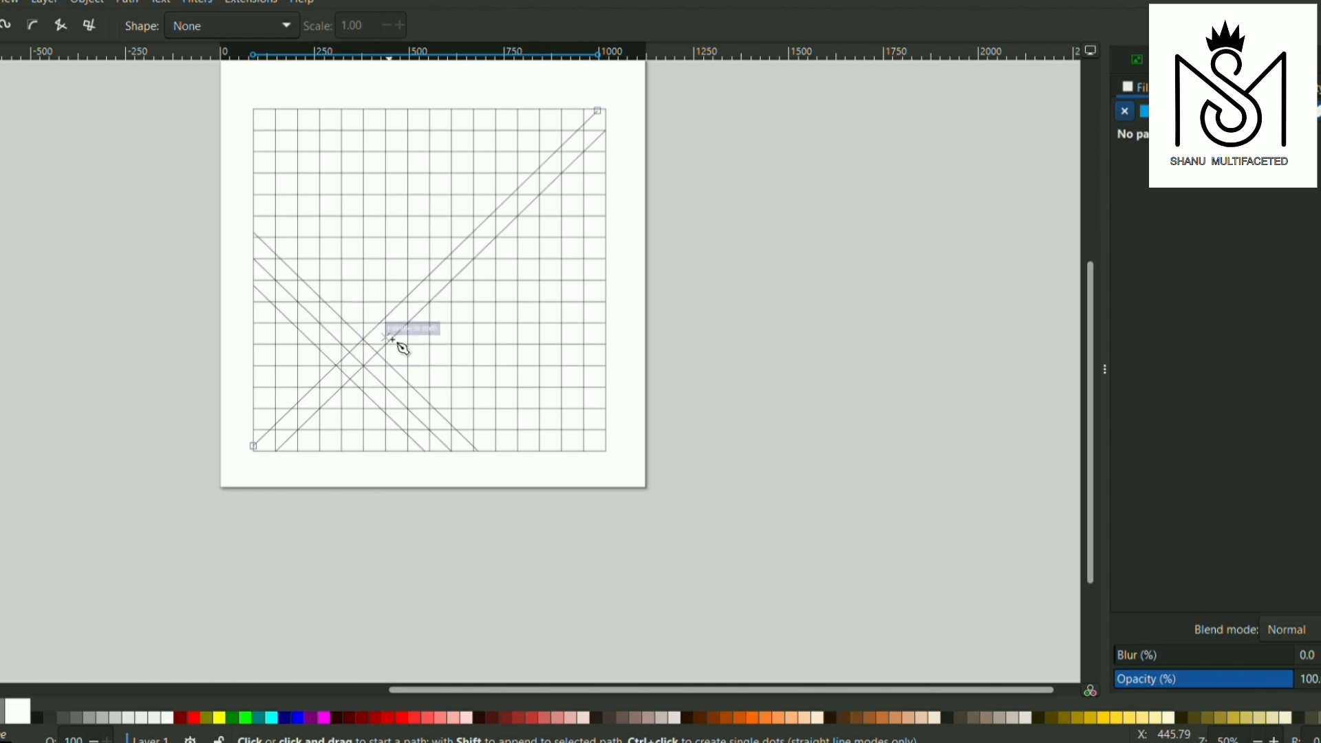
click(388, 412)
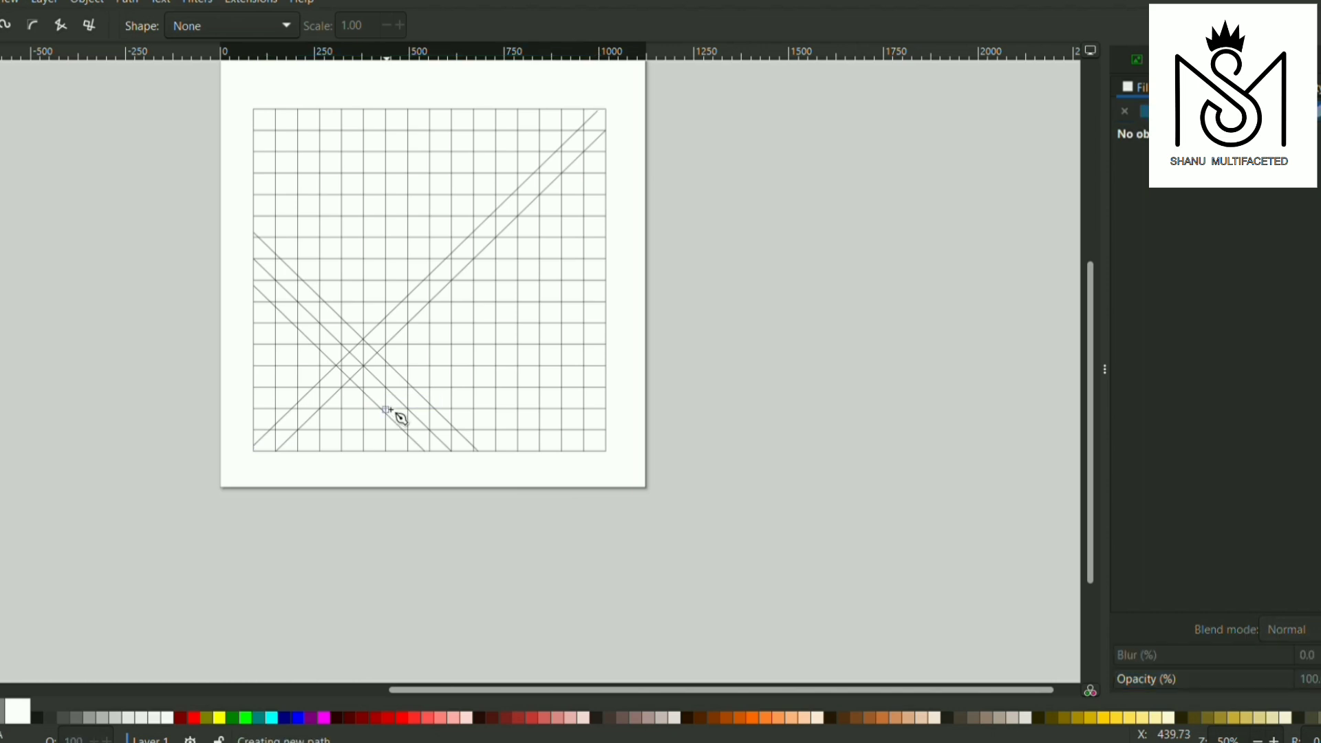
click(409, 389)
key(s)
Select the entire grid with all its diagonals and start the Shape Builder on it
scroll(643, 287, up, 1)
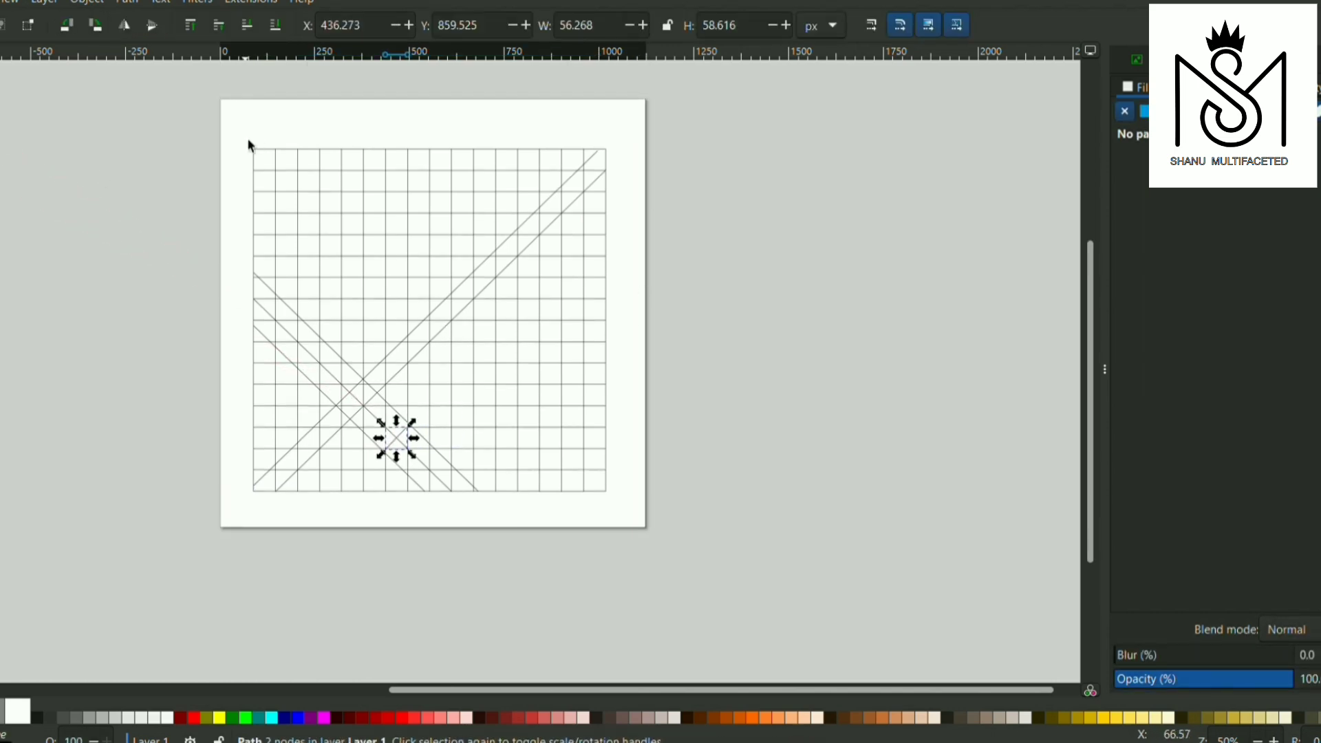
drag(247, 144, 613, 501)
key(x)
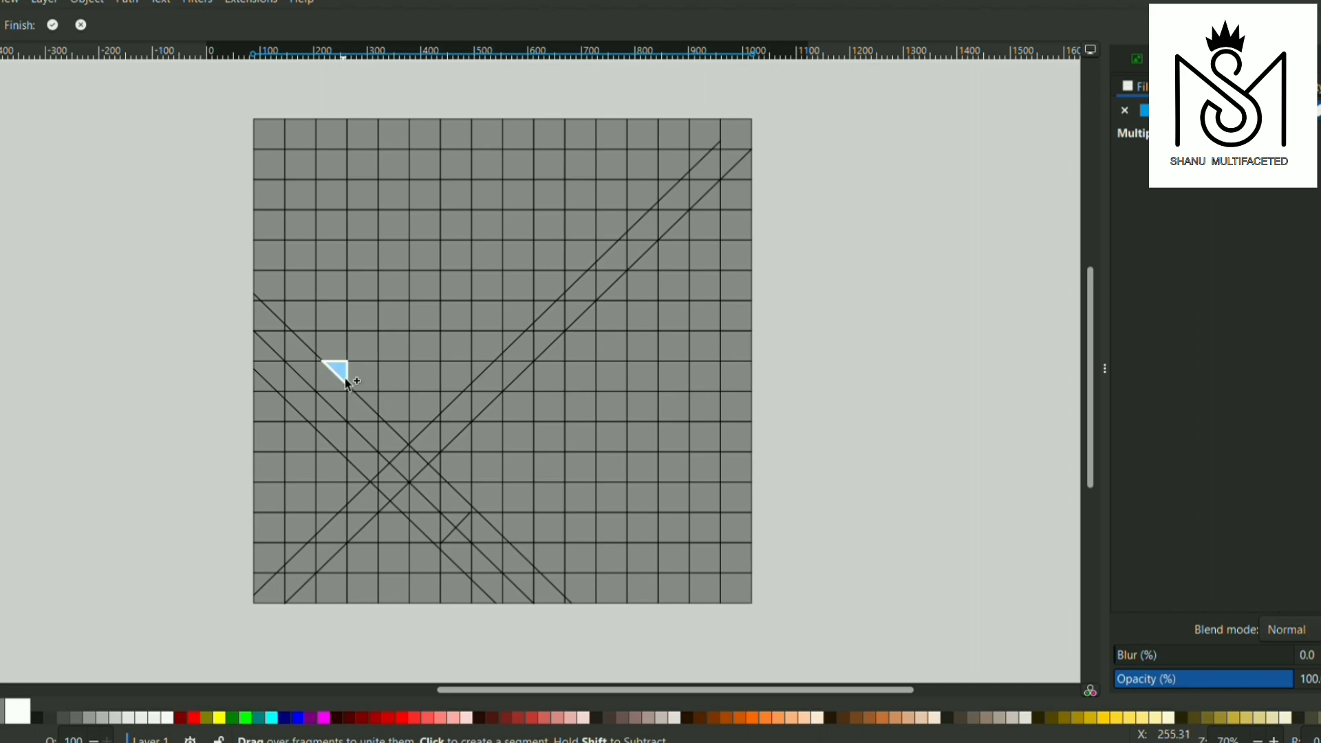
Unite the grid cells of a square frame ending at the short rising segment, and subtract the small triangle between the falling diagonals on its left side
drag(336, 353, 334, 195)
mouse_move(558, 528)
mouse_down()
mouse_move(519, 528)
mouse_move(655, 533)
mouse_up()
mouse_move(333, 194)
mouse_down()
mouse_move(641, 200)
mouse_move(657, 212)
mouse_move(647, 524)
mouse_up()
mouse_move(337, 413)
mouse_down()
mouse_move(321, 438)
mouse_move(347, 458)
mouse_up()
shift+click(338, 402)
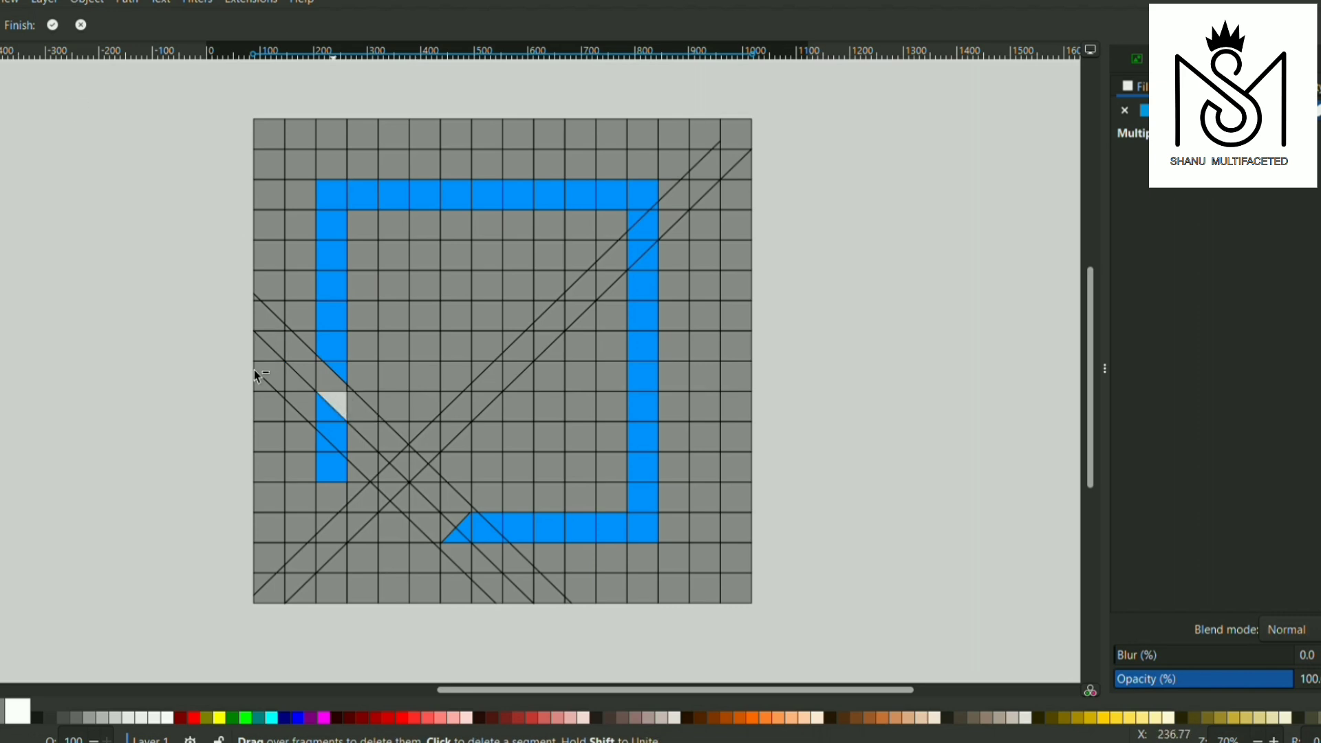
Add the frame's lower-left leg and a check mark along the crossing diagonals to the shape, and apply the Shape Builder result
click(331, 528)
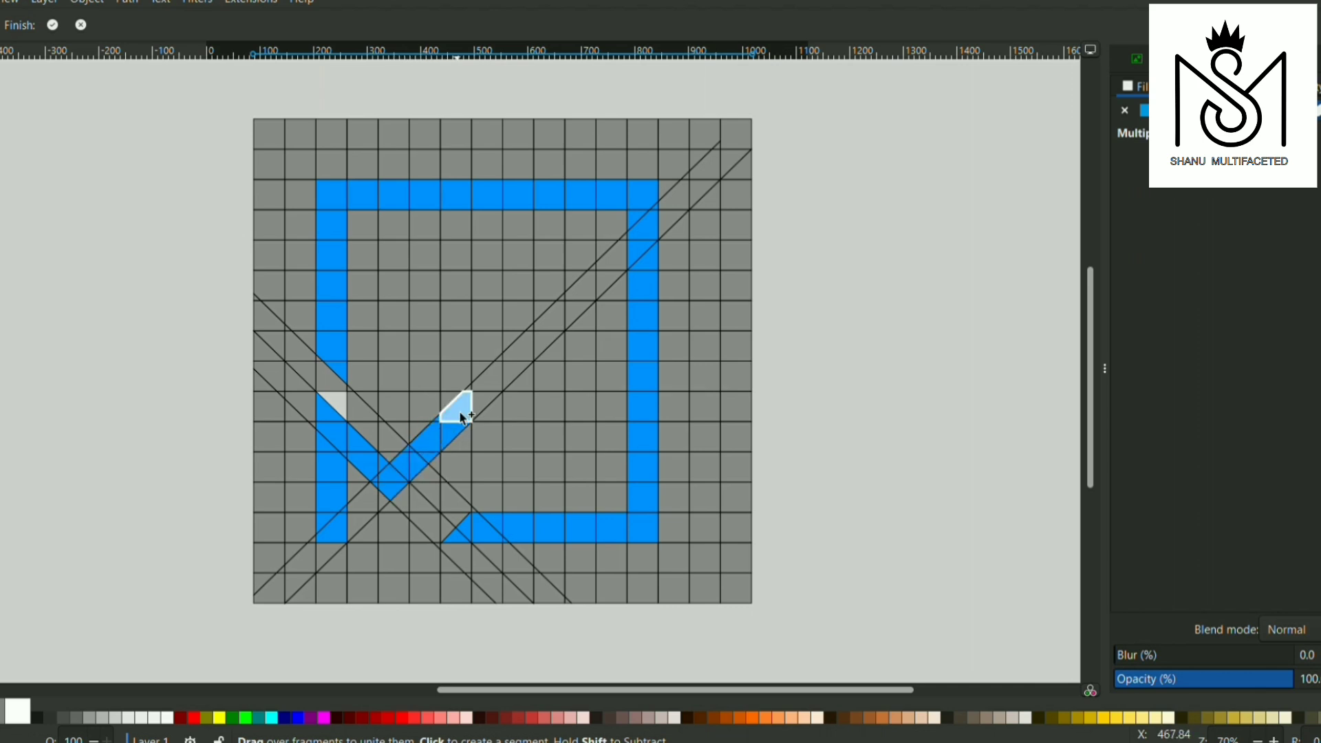
click(470, 391)
key(Return)
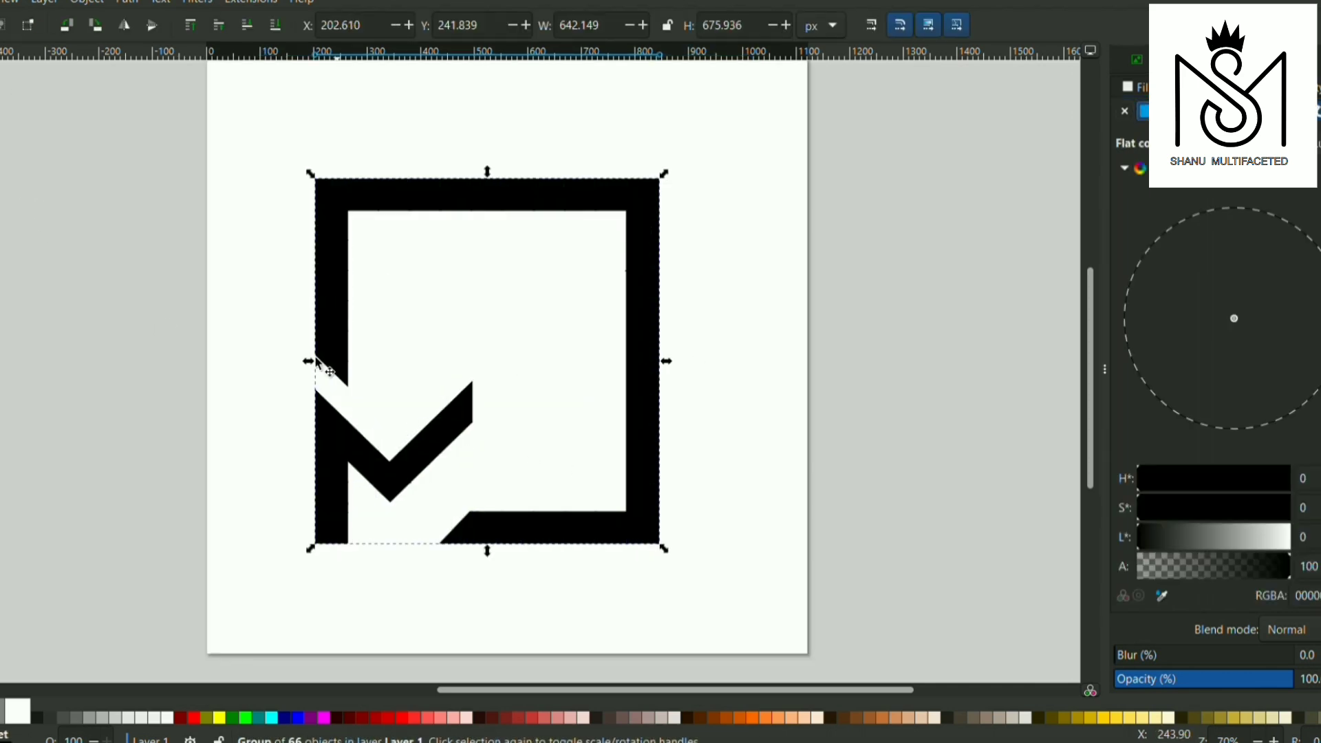
drag(669, 555, 561, 443)
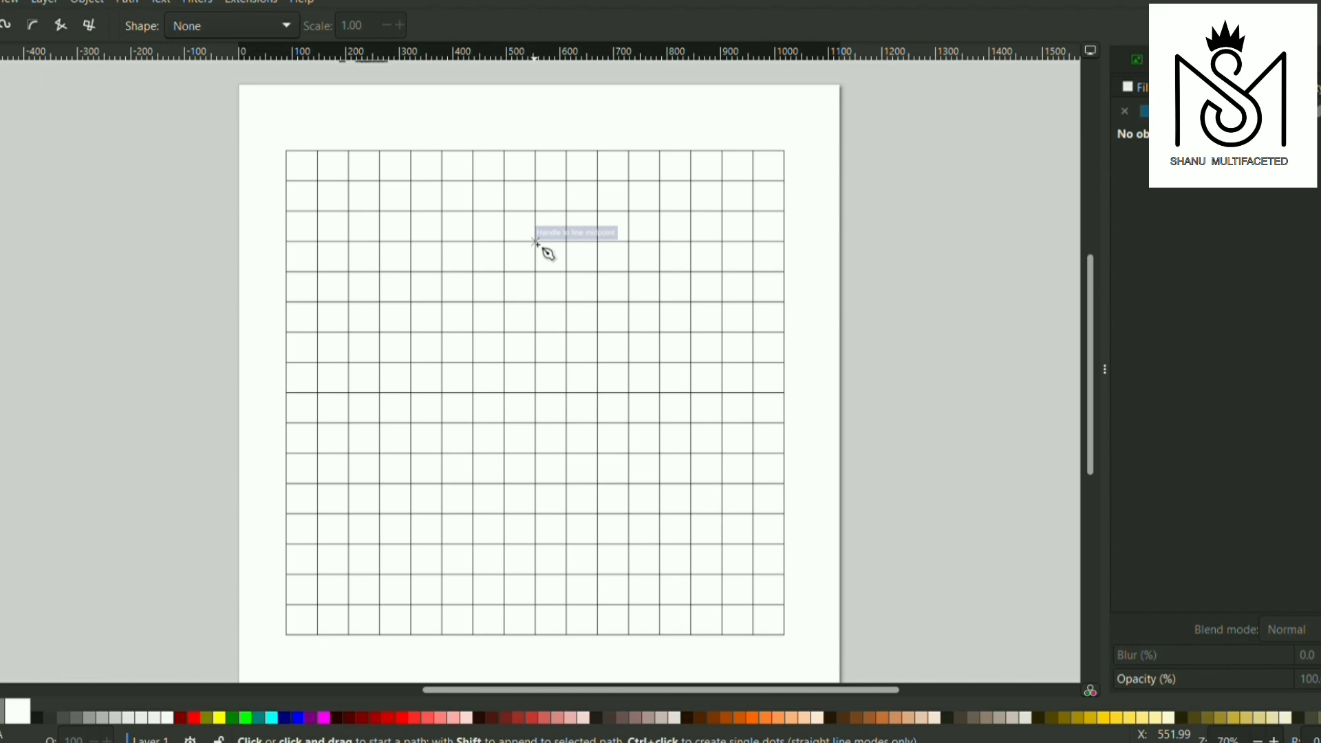
Draw a three-node path about 291 × 335 px, sloping down-left from the grid's middle vertical and continuing straight down, and mirror a duplicate horizontally
click(536, 242)
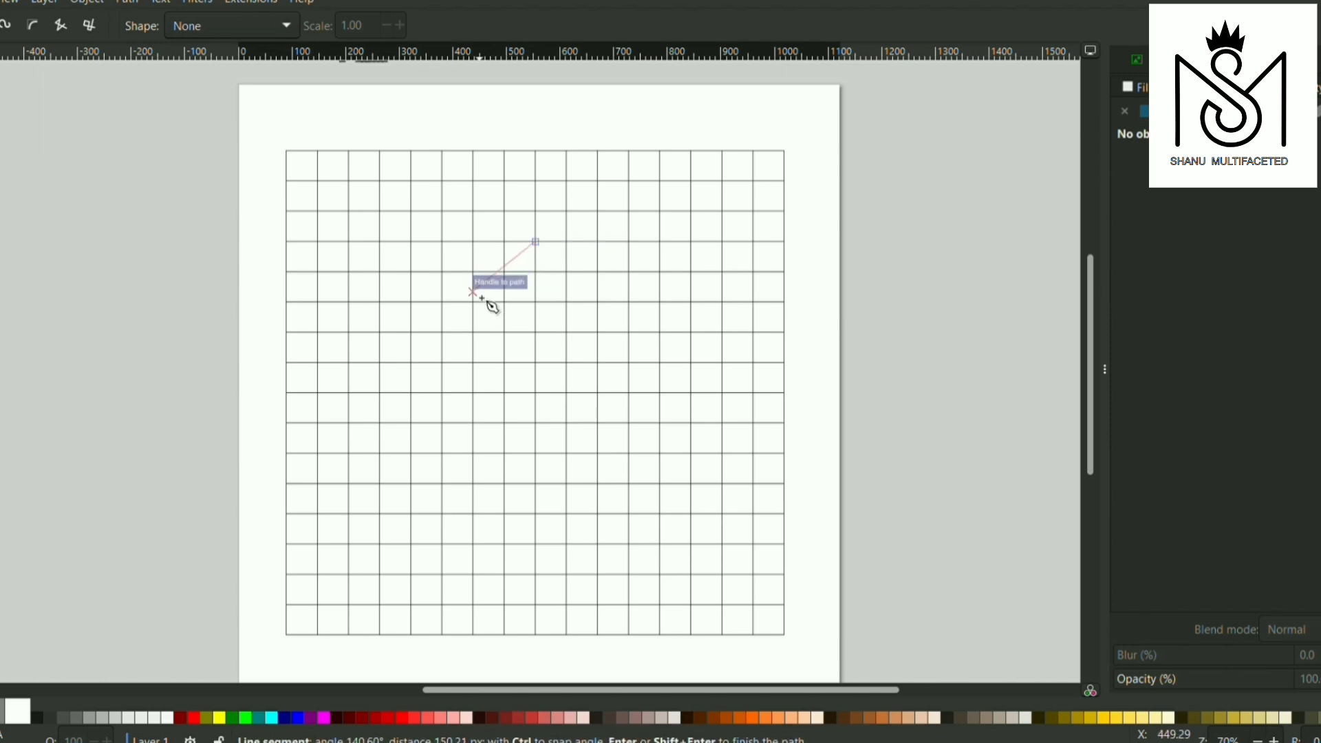
click(380, 332)
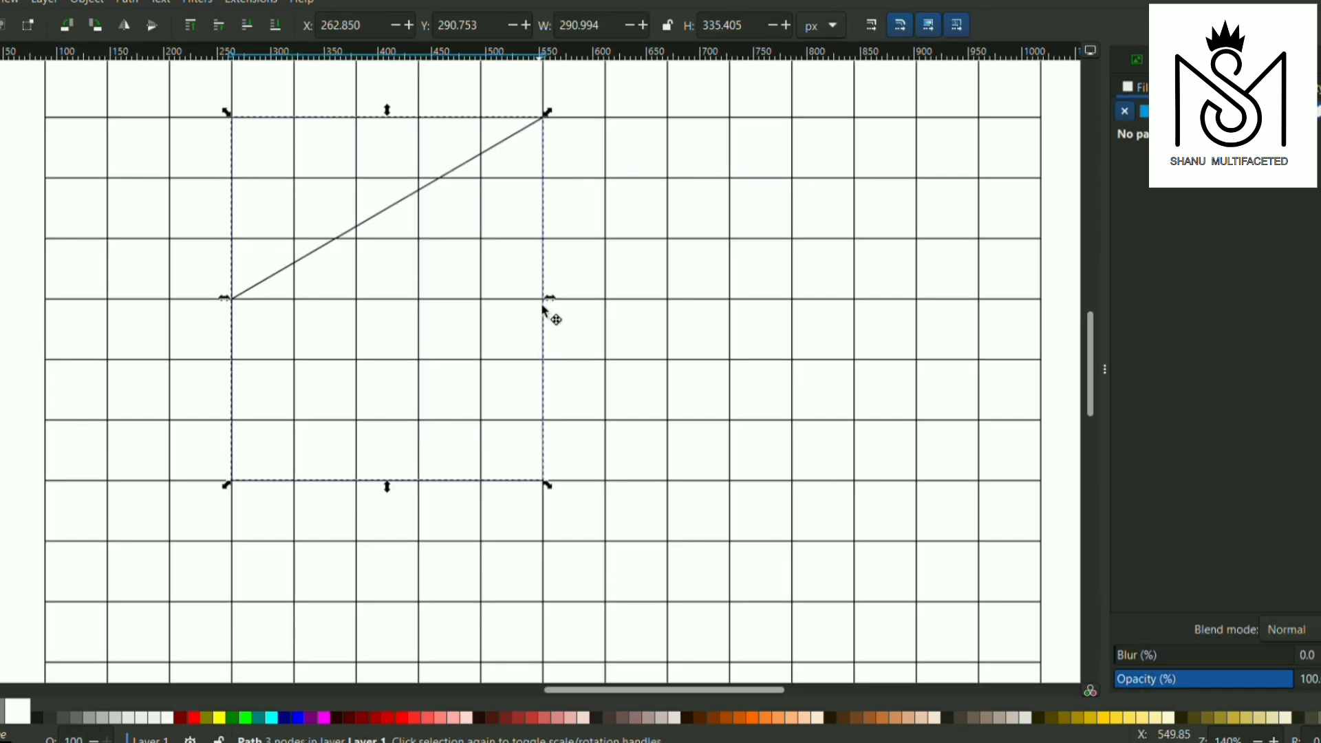
click(126, 27)
Move the mirrored path right to X 552.851 px so its peak meets the original path's peak
key(Right)
key(Right)
key(Right)
key(Right)
key(Right)
key(Right)
key(Right)
key(Right)
key(Right)
key(Right)
key(Right)
key(Right)
key(Right)
key(Right)
key(Right)
key(Right)
key(Right)
key(Right)
key(Right)
key(Right)
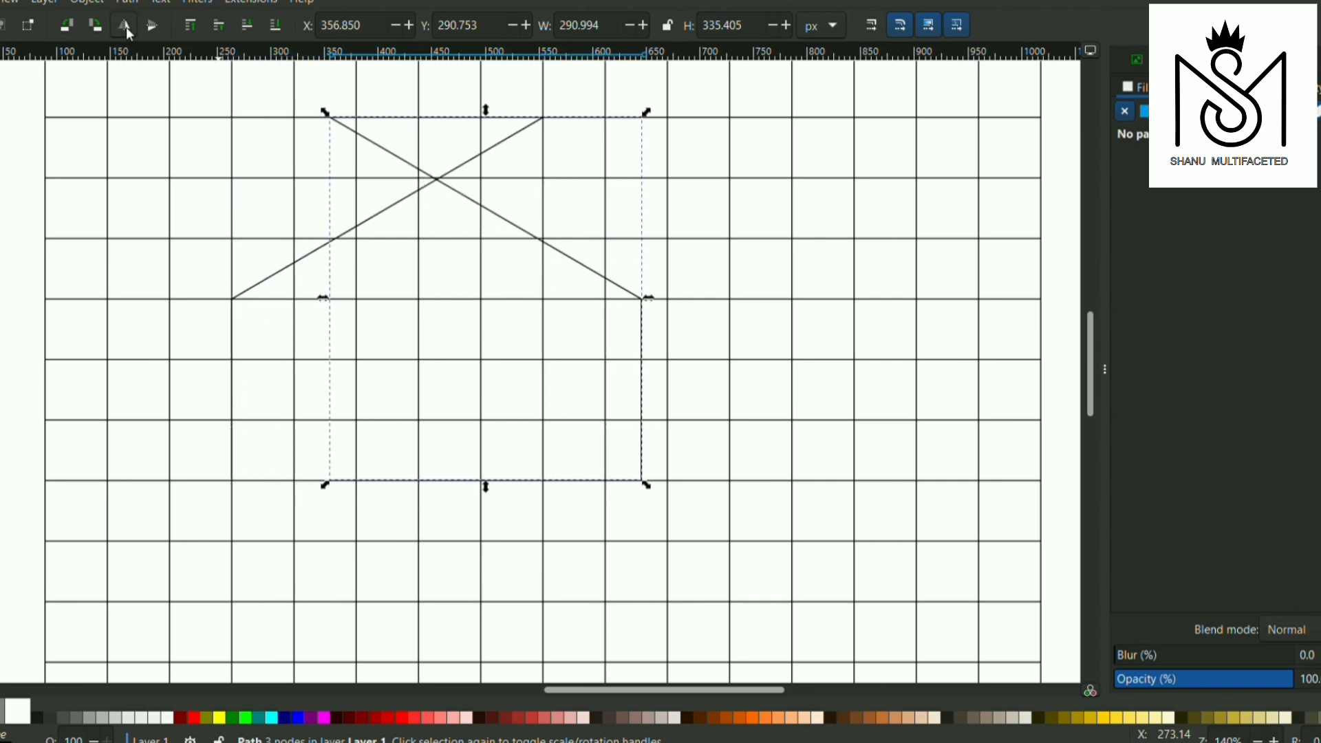
key(Right)
key(Right)
key(Right)
key(Right)
key(Right)
key(Right)
key(Right)
key(Right)
key(Right)
key(Right)
key(Right)
key(Right)
key(Right)
key(Right)
key(Right)
key(Right)
key(Right)
key(Right)
key(Right)
key(Right)
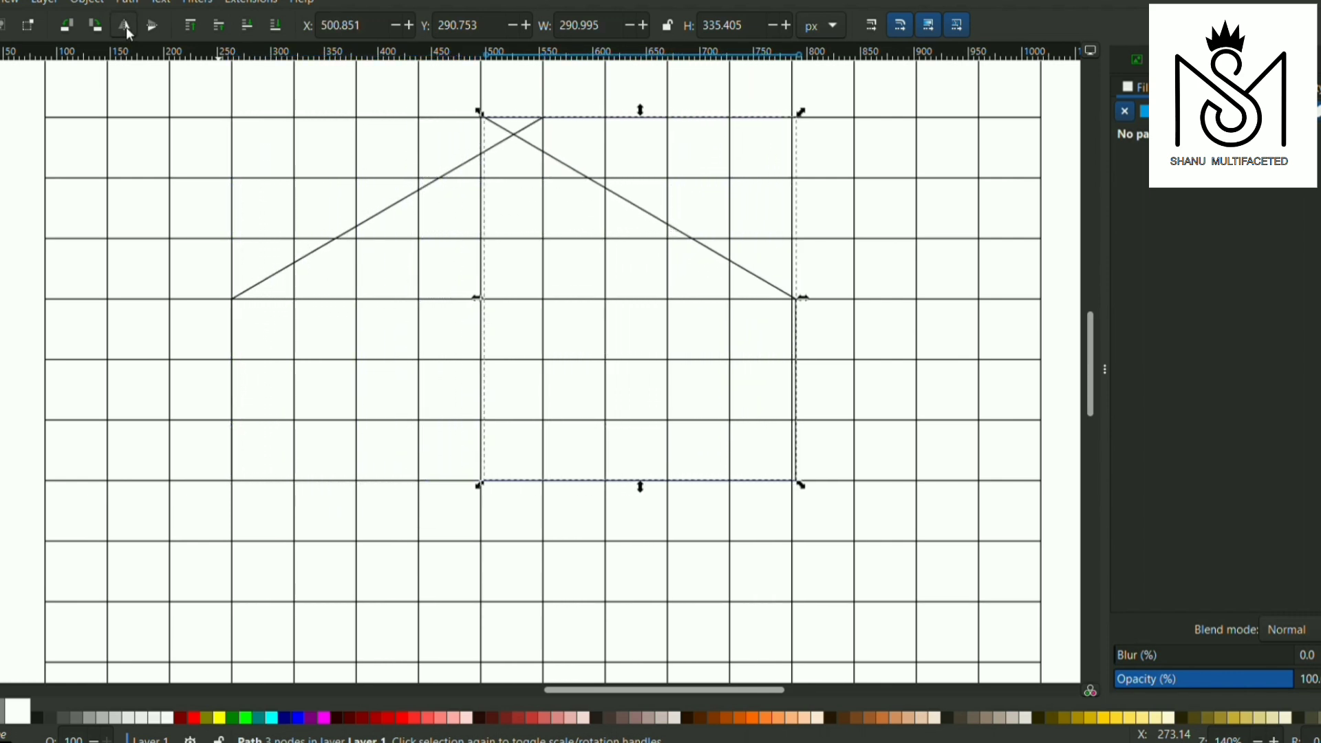
key(Right)
key(Right)
key(Right)
key(Right)
key(Right)
key(Right)
key(Right)
key(Right)
key(Right)
key(Right)
key(Right)
key(Right)
key(Right)
key(Right)
key(Right)
key(Right)
key(Right)
key(Right)
key(Right)
key(Right)
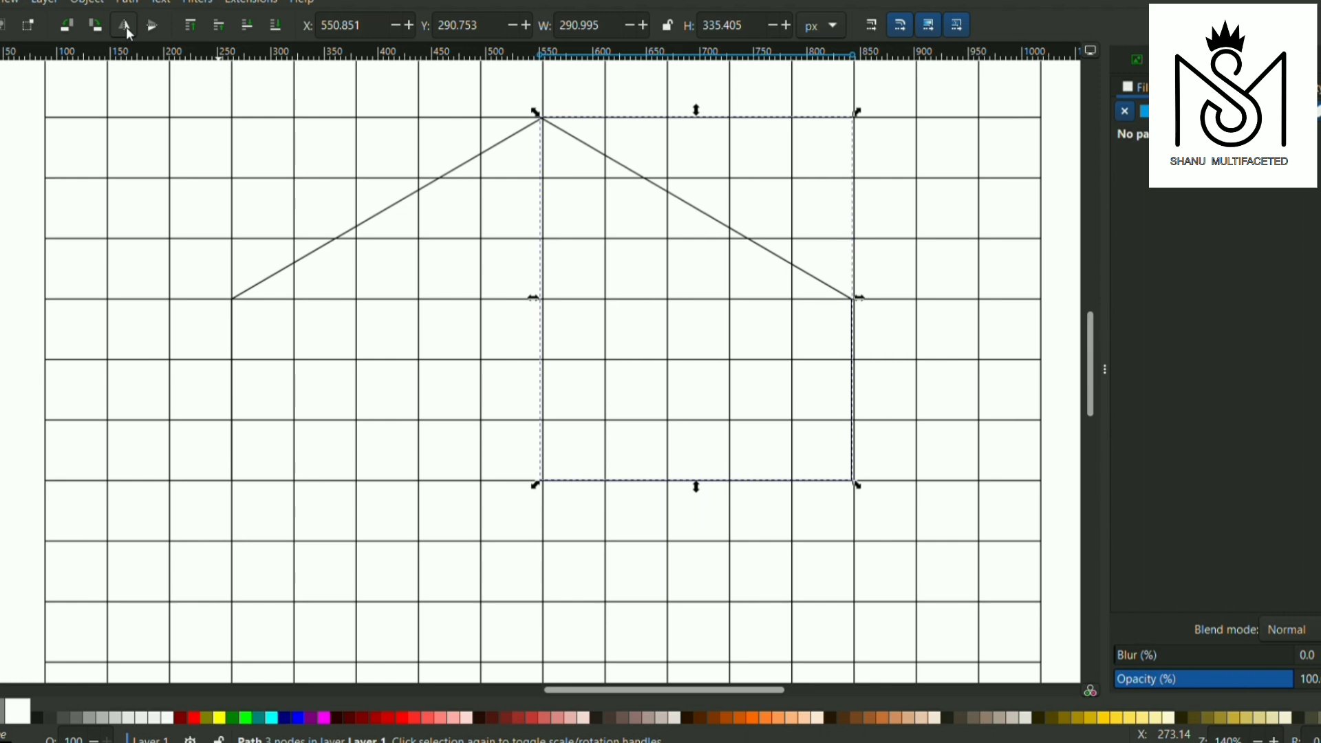
key(Right)
Fine-adjust the mirrored path to X 553.343 px so its peak sits exactly on the grid's vertical line
scroll(546, 118, up, 4)
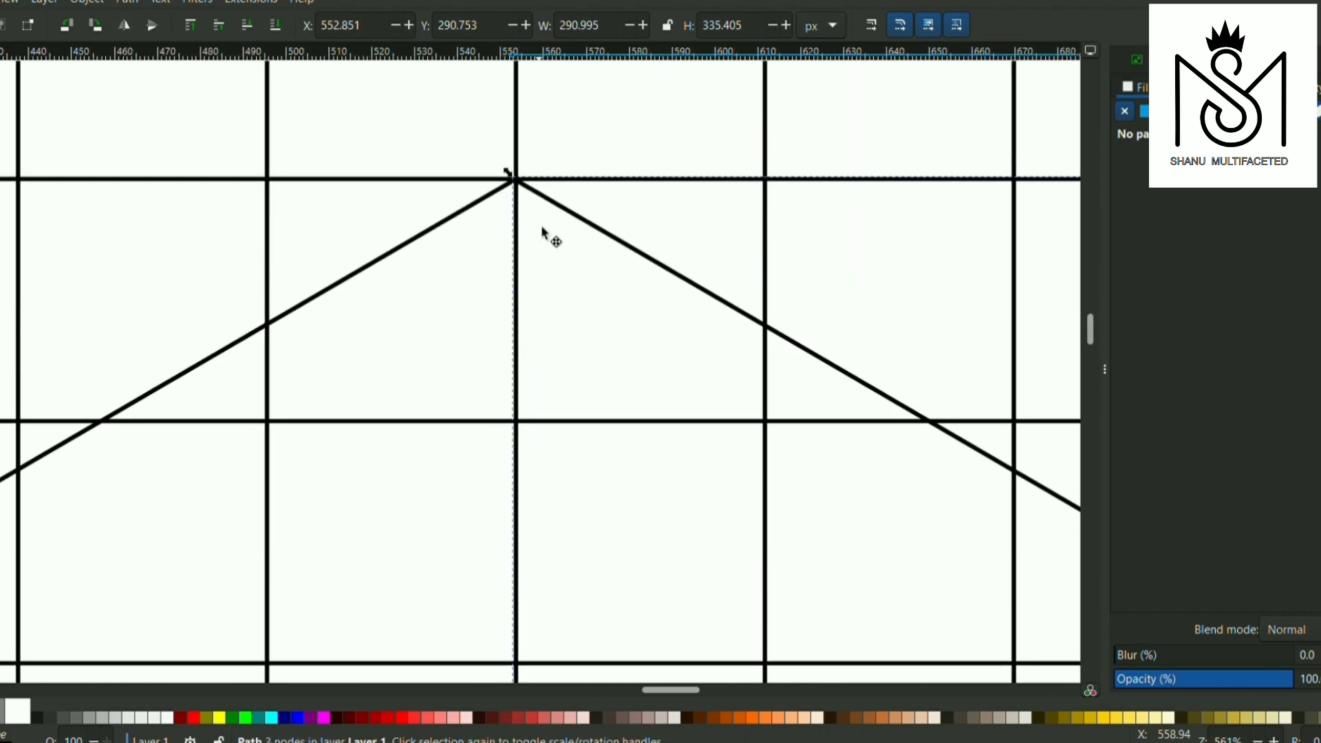
scroll(524, 172, up, 5)
click(534, 194)
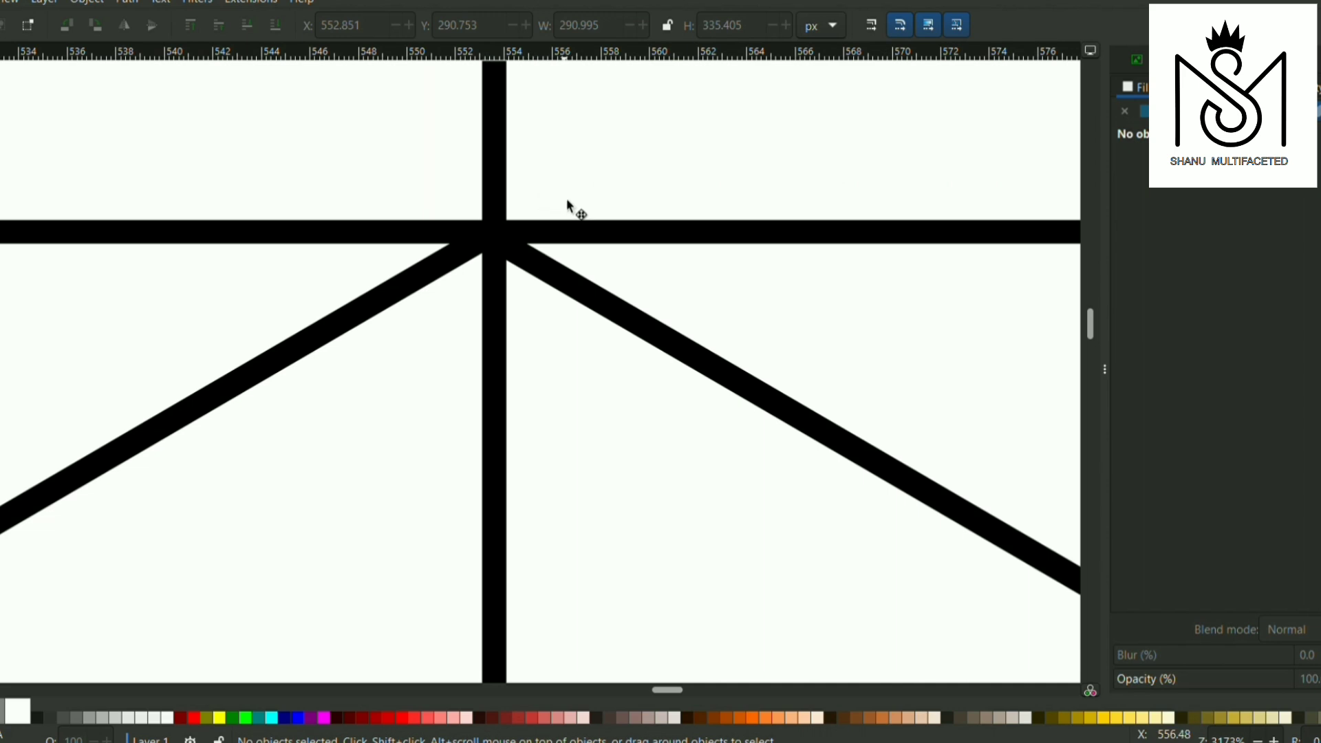
click(511, 261)
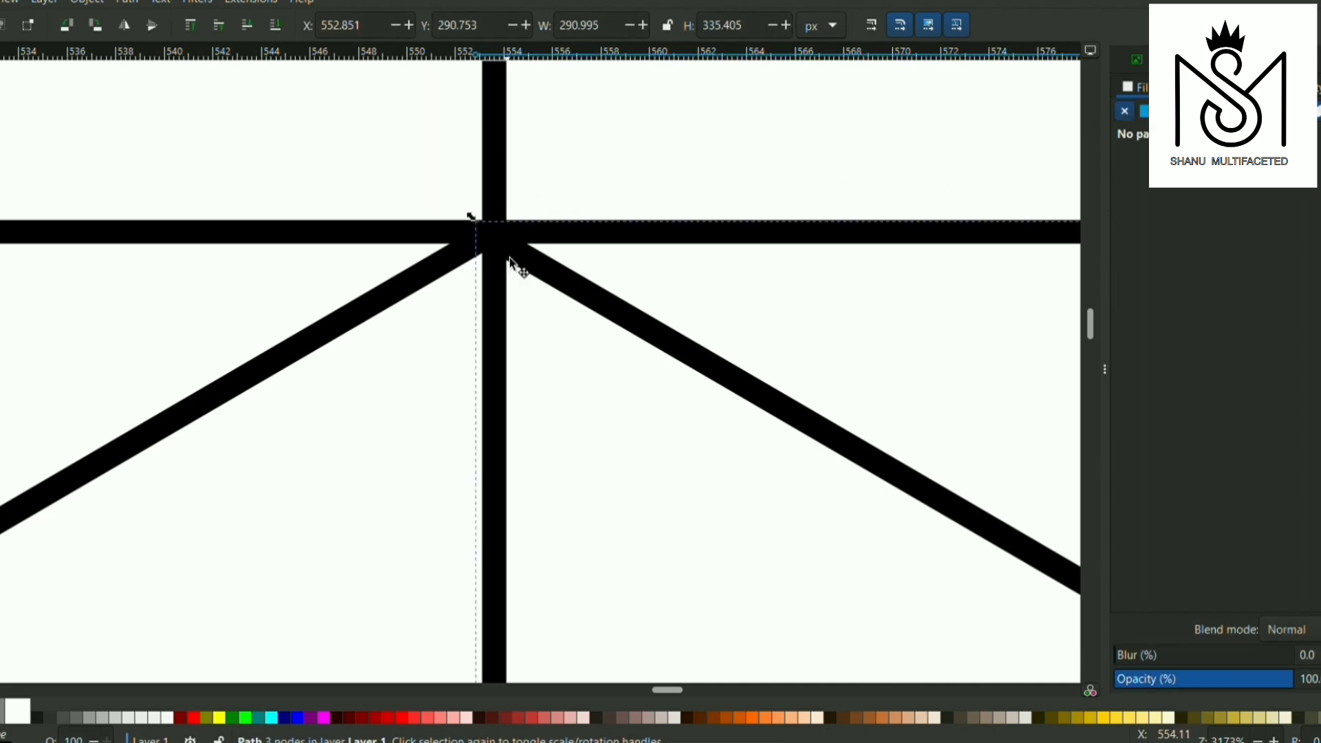
drag(515, 258, 512, 254)
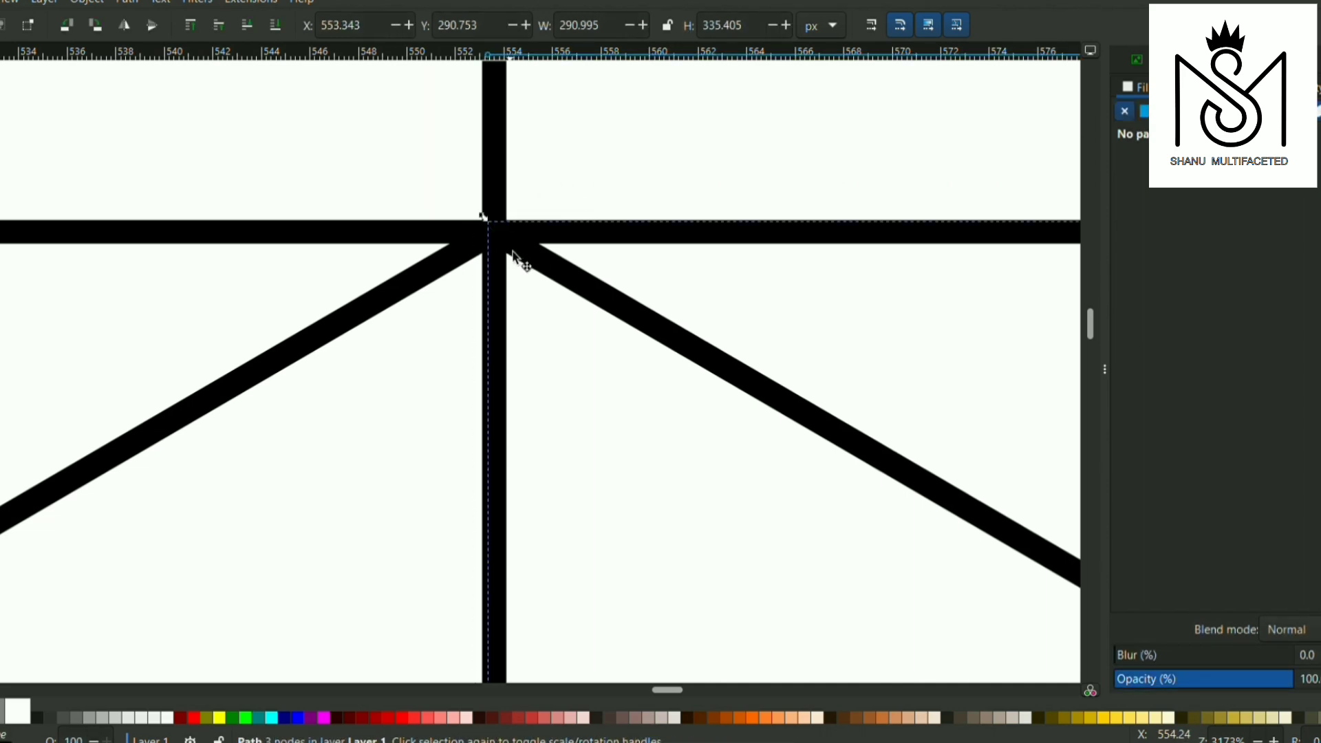
click(599, 199)
Select the original and mirrored sloping paths and group them into one roof-shaped outline
scroll(599, 200, down, 7)
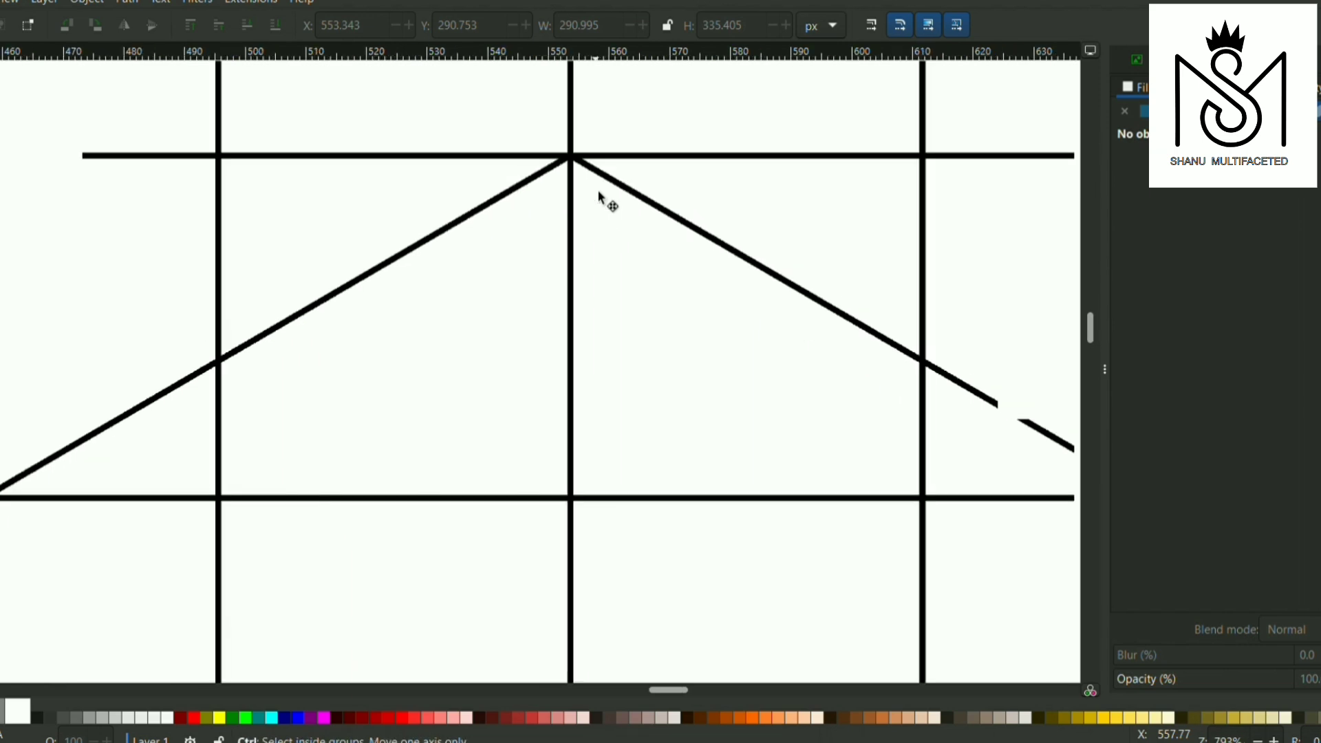
scroll(599, 199, down, 1)
scroll(599, 198, right, 4)
scroll(598, 198, left, 1)
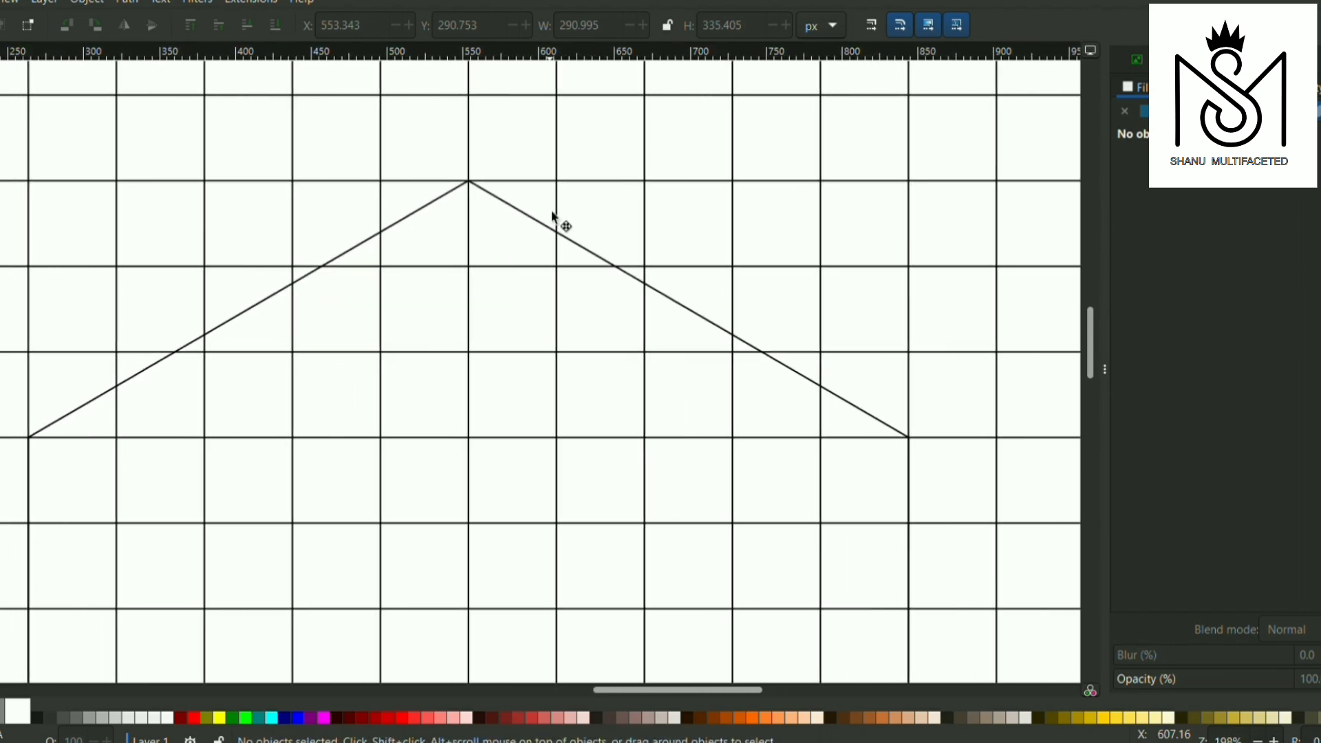
click(538, 225)
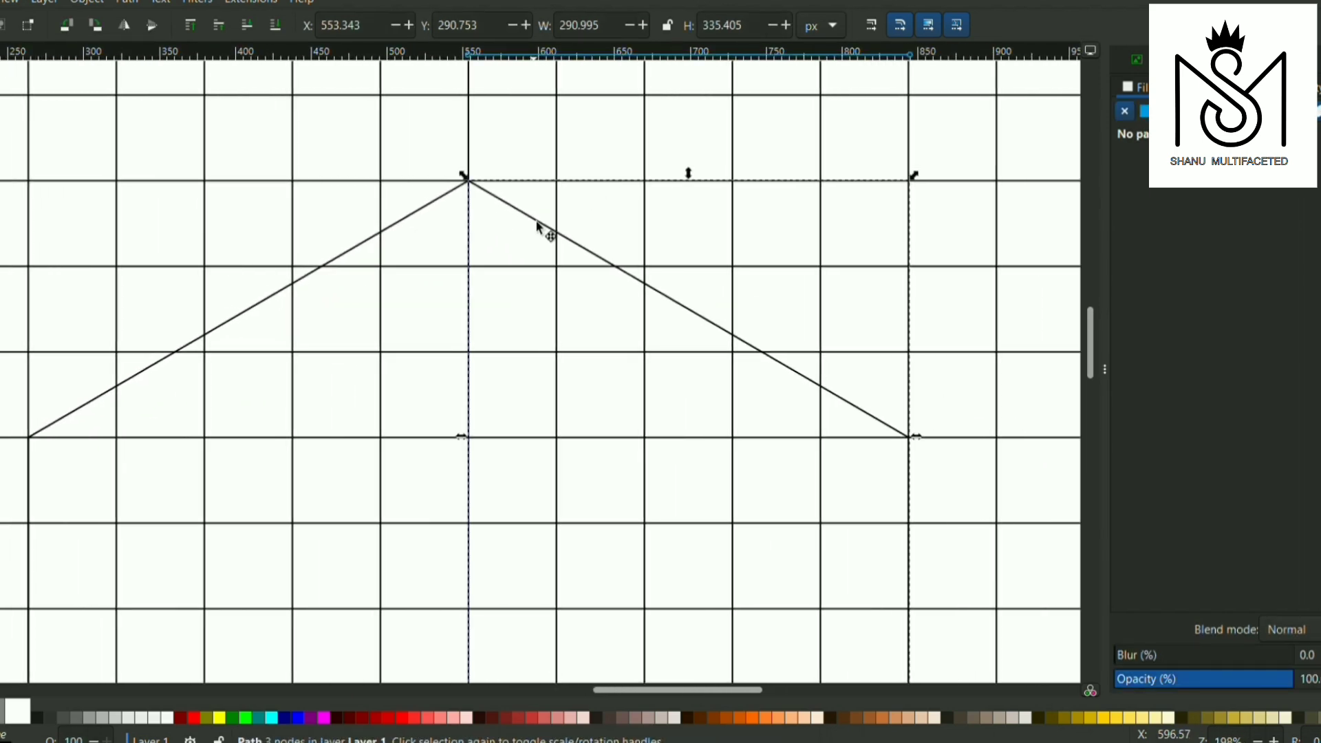
click(403, 221)
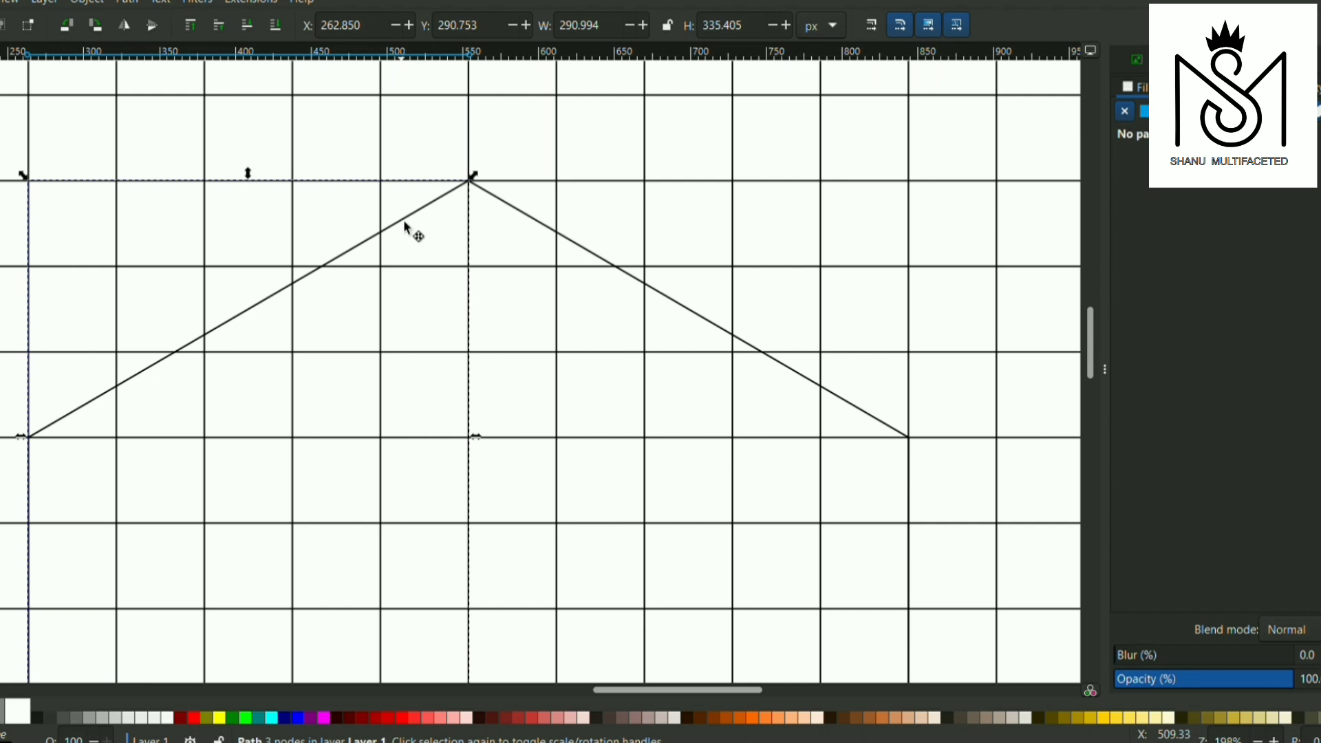
shift+click(503, 205)
key(ctrl+g)
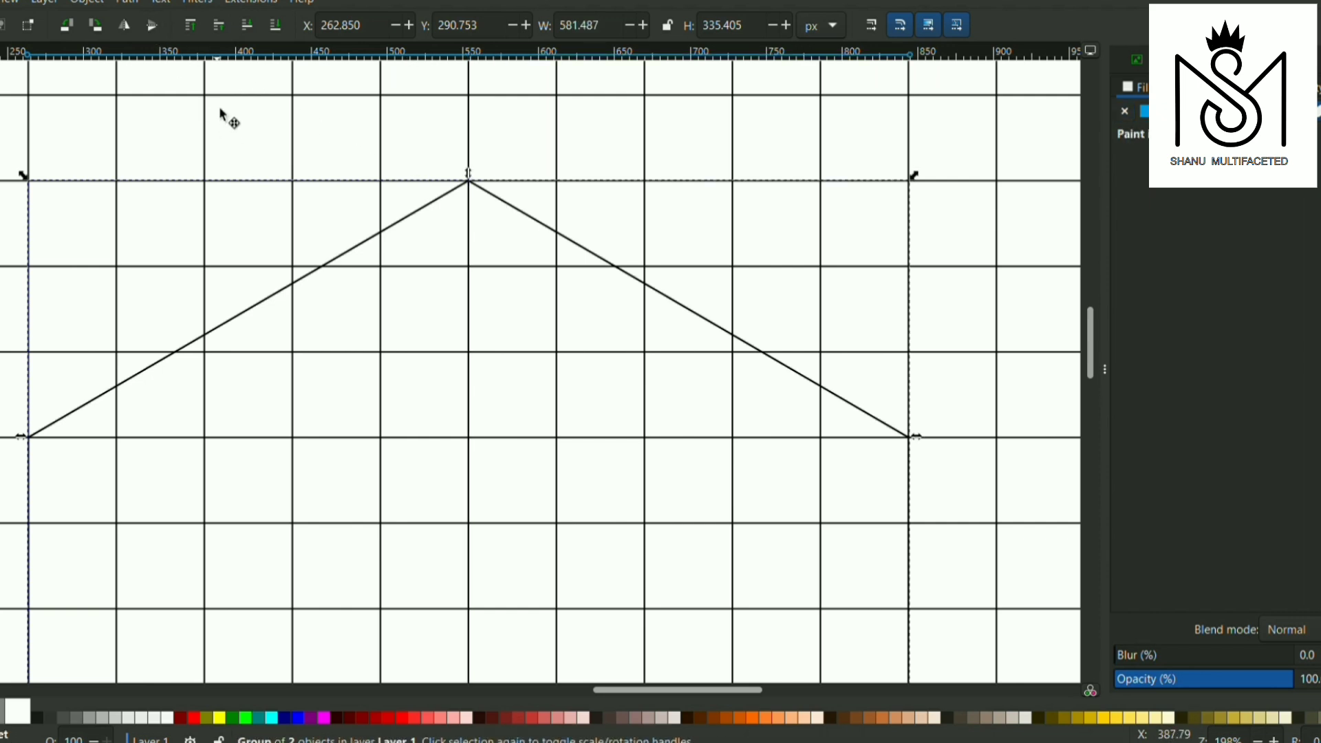
Flip a duplicate of the roof-shaped group vertically and move it straight down to Y 570.754 px to form the hexagon's lower half
click(155, 26)
scroll(497, 297, down, 2)
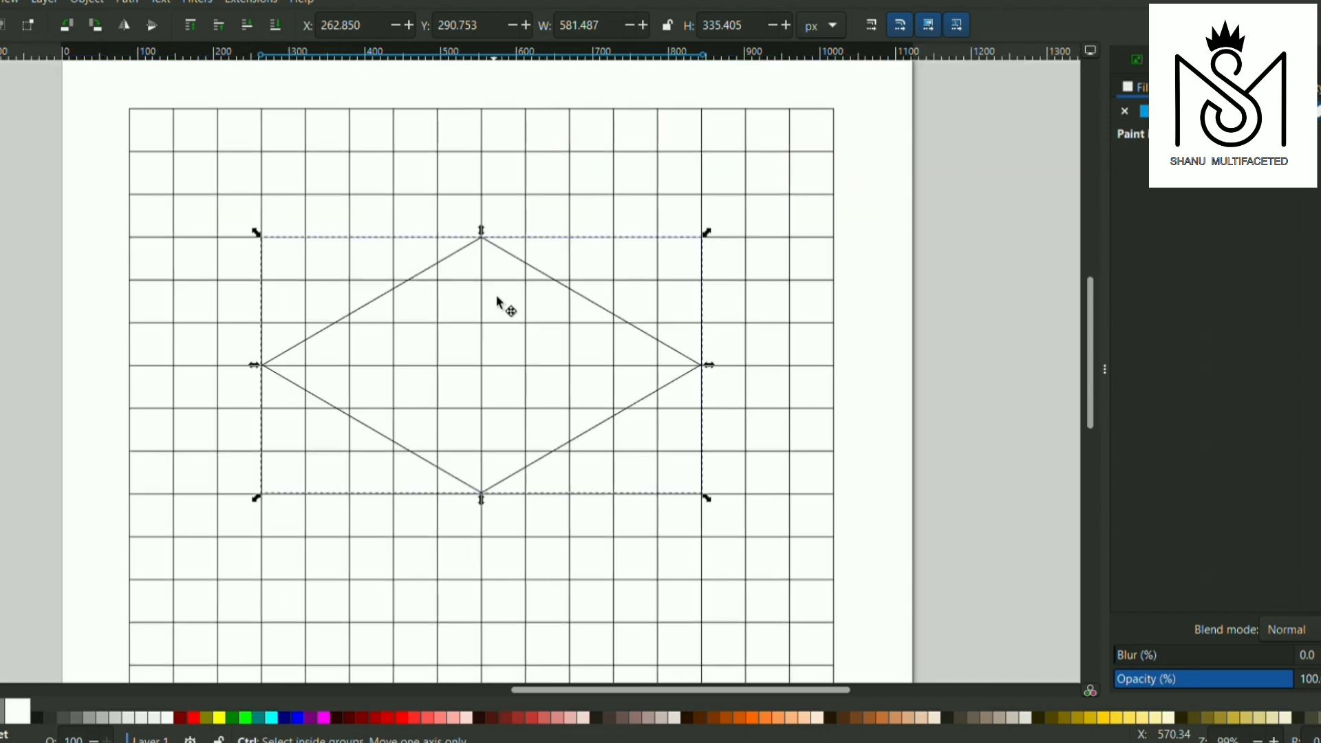
scroll(497, 297, down, 1)
key(Down)
key(Down)
key(Down)
key(Down)
key(Down)
key(Down)
key(Down)
key(Down)
key(Down)
key(Down)
key(Down)
key(Down)
key(Down)
key(Down)
key(Down)
key(Down)
key(Down)
key(Down)
key(Down)
key(Down)
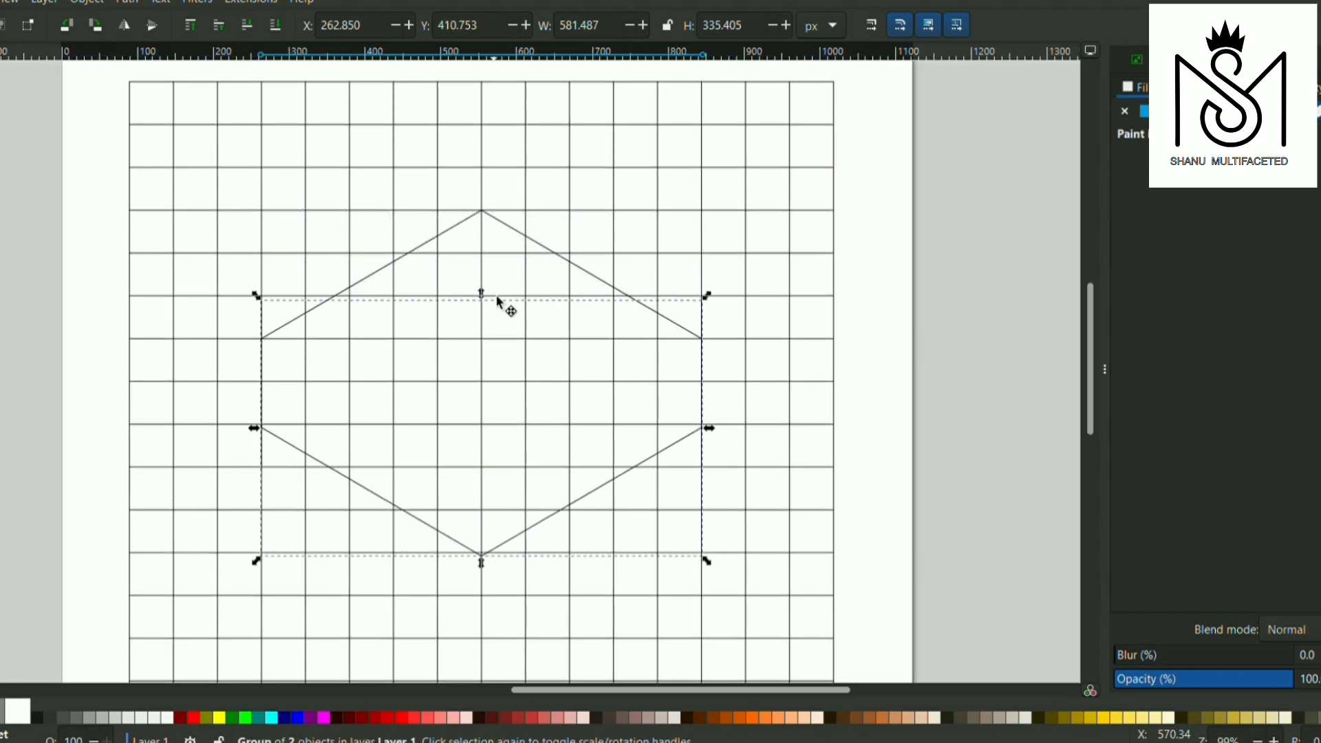
key(Down)
key(Down)
key(Down)
key(Down)
key(Down)
key(Down)
key(Down)
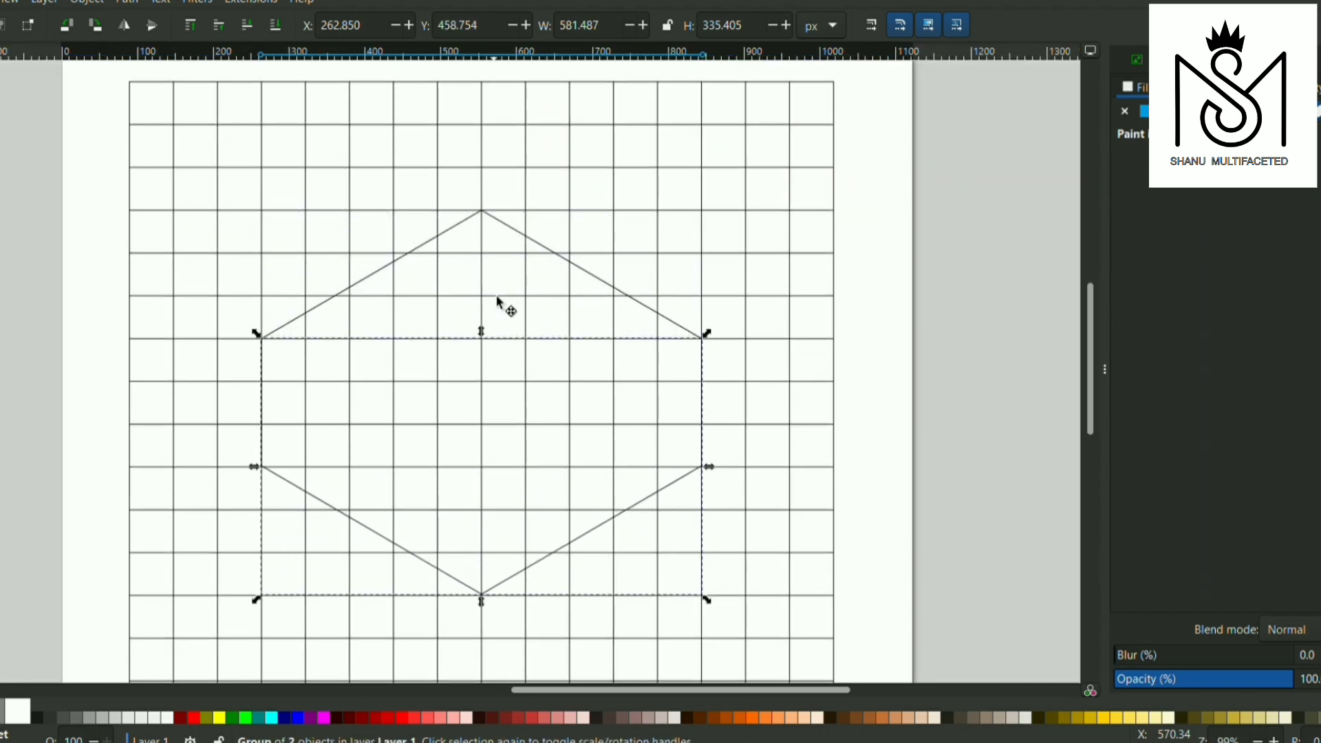
key(Down)
key(Down)
key(Down)
key(Down)
key(Down)
key(Down)
key(Down)
key(Down)
key(Down)
key(Down)
key(Down)
key(Down)
key(Down)
key(Down)
key(Down)
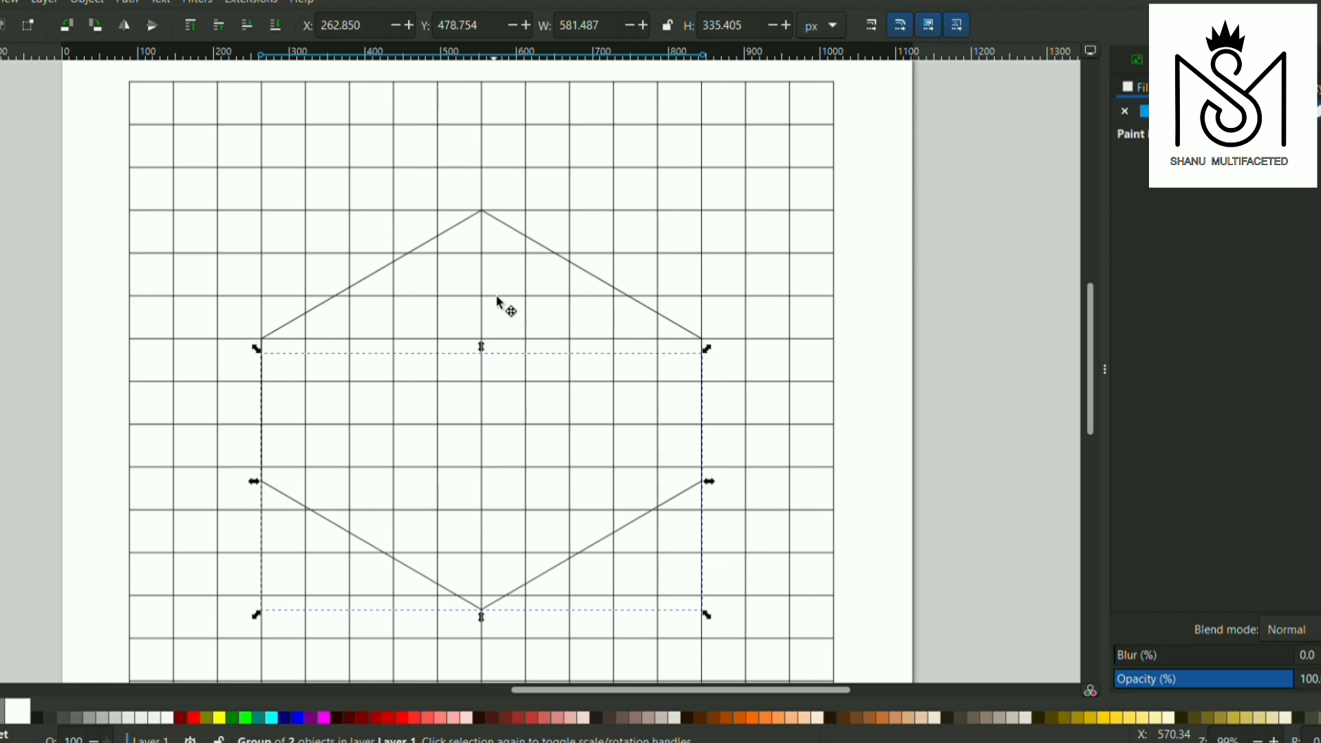
key(Down)
key(Down)
key(Down)
key(Down)
key(Down)
key(Down)
key(Down)
key(Down)
key(Down)
key(Down)
key(Down)
key(Down)
key(Down)
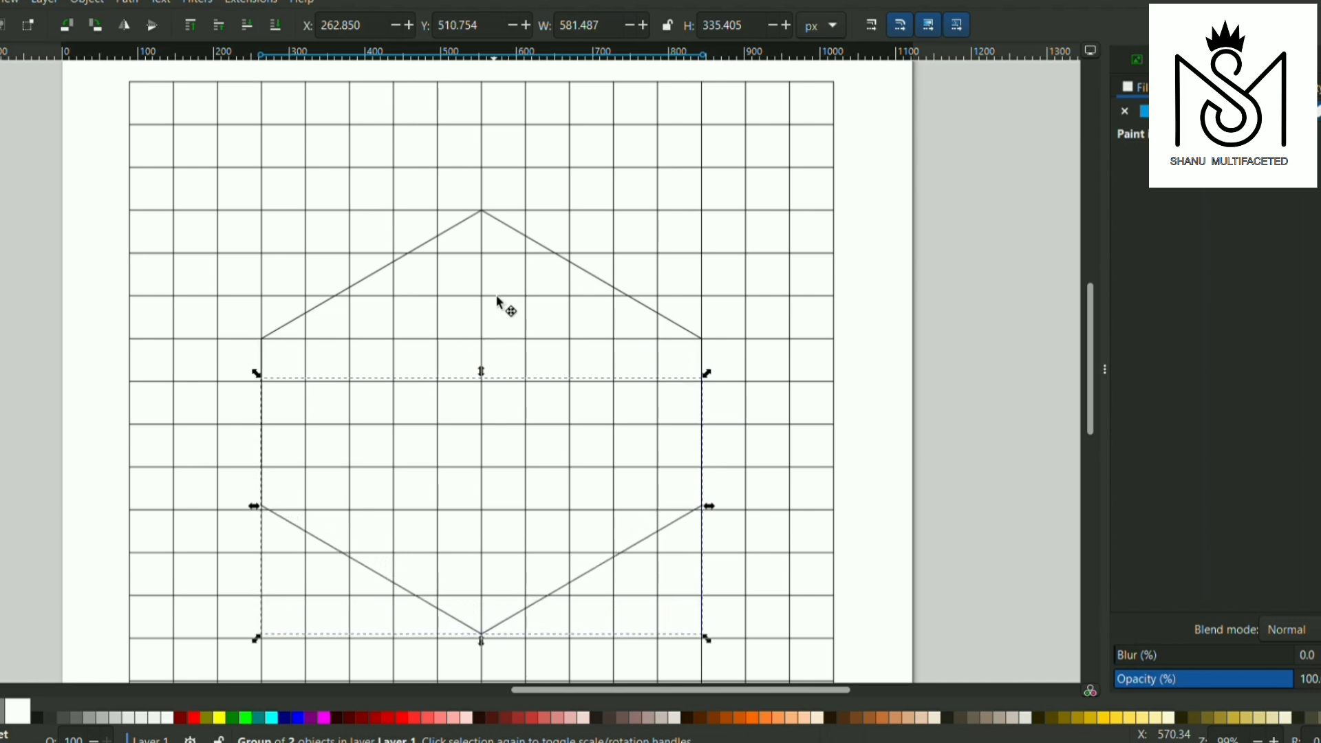
key(Down)
key(Down)
key(Down)
key(Down)
key(Down)
key(Down)
key(Down)
key(Down)
key(Down)
key(Down)
key(Down)
key(Down)
key(Down)
key(Down)
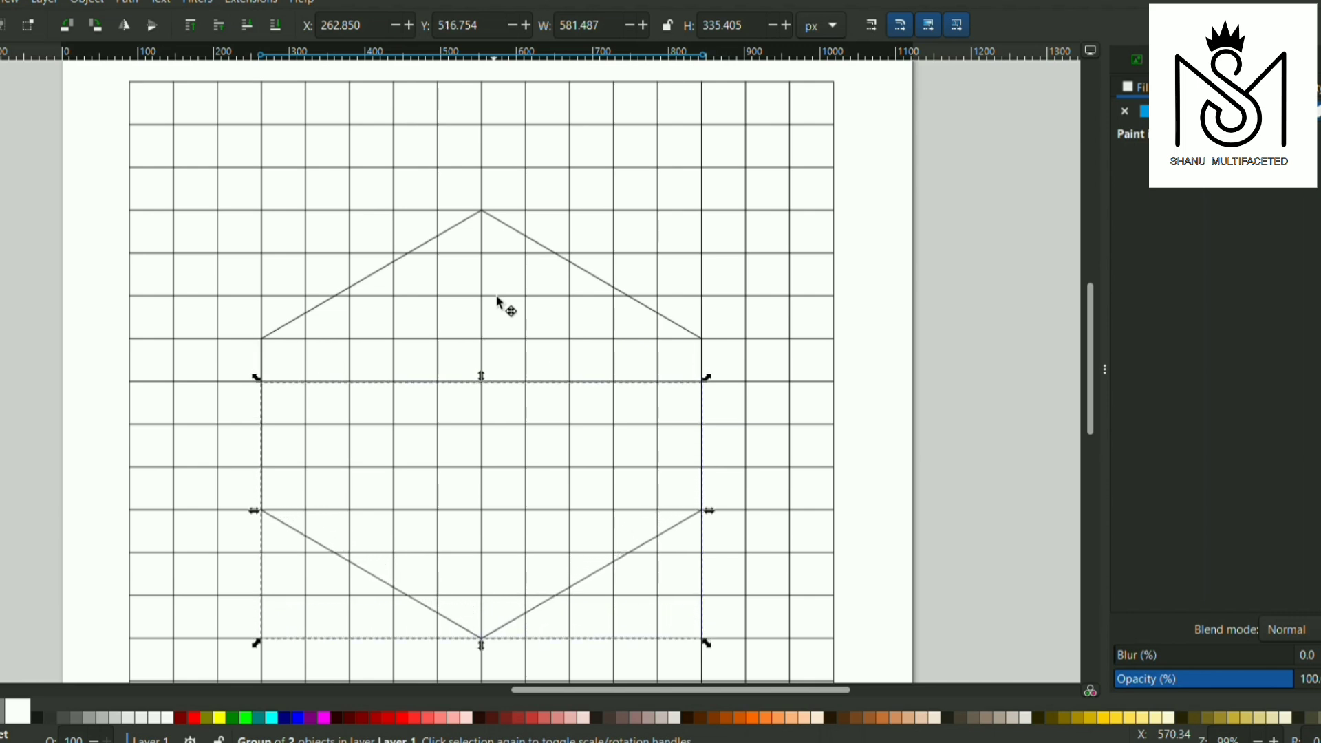
key(Down)
key(Down)
key(Down)
key(Down)
key(Down)
key(Down)
key(Down)
key(Down)
key(Down)
key(Down)
key(Down)
key(Down)
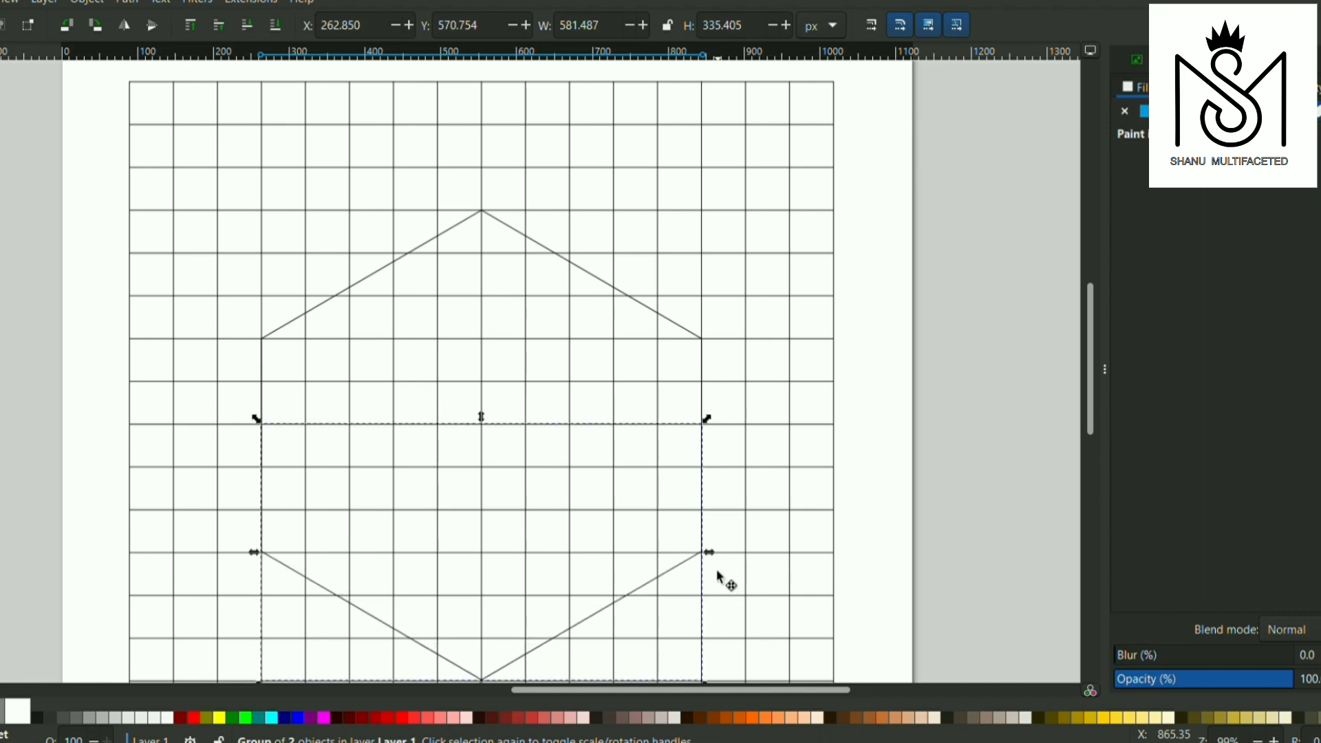
Group the upper and lower halves into one hexagon, and scale a duplicate about its centre to about 465 × 492 px
scroll(650, 530, down, 2)
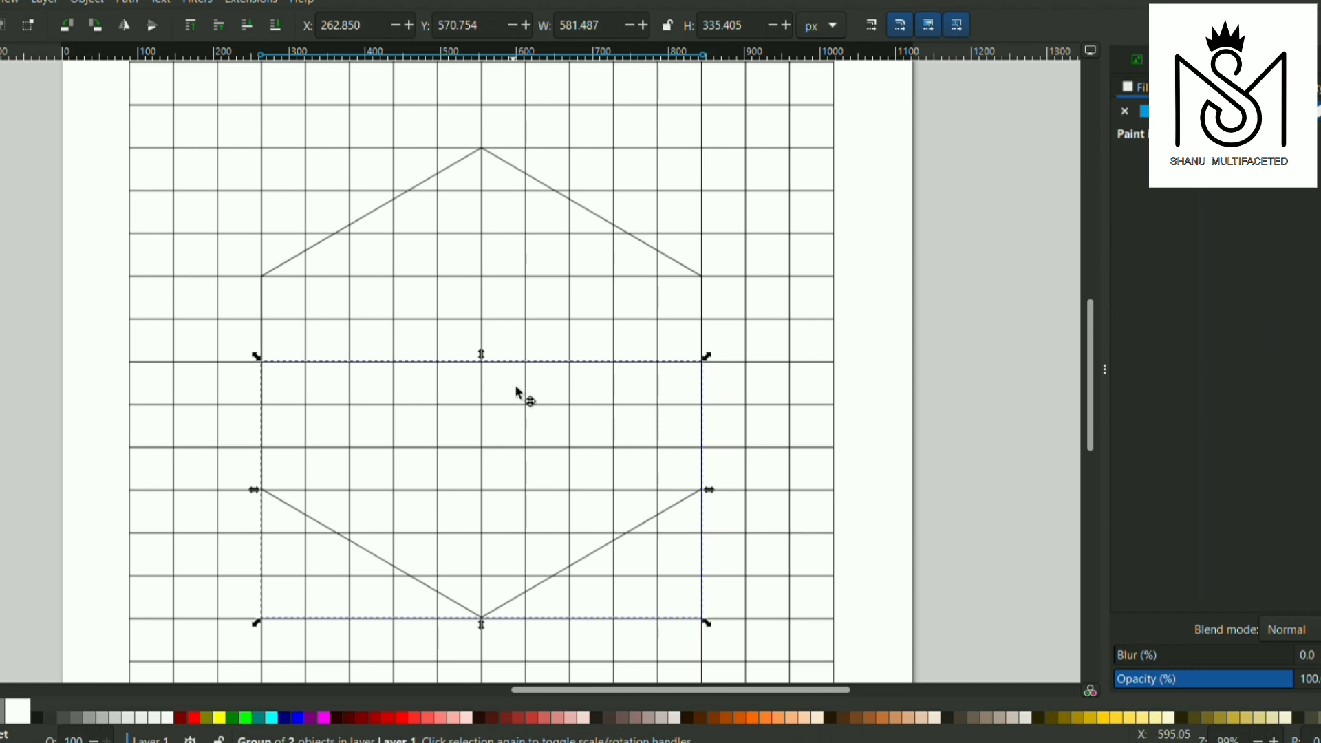
shift+click(327, 242)
key(ctrl+g)
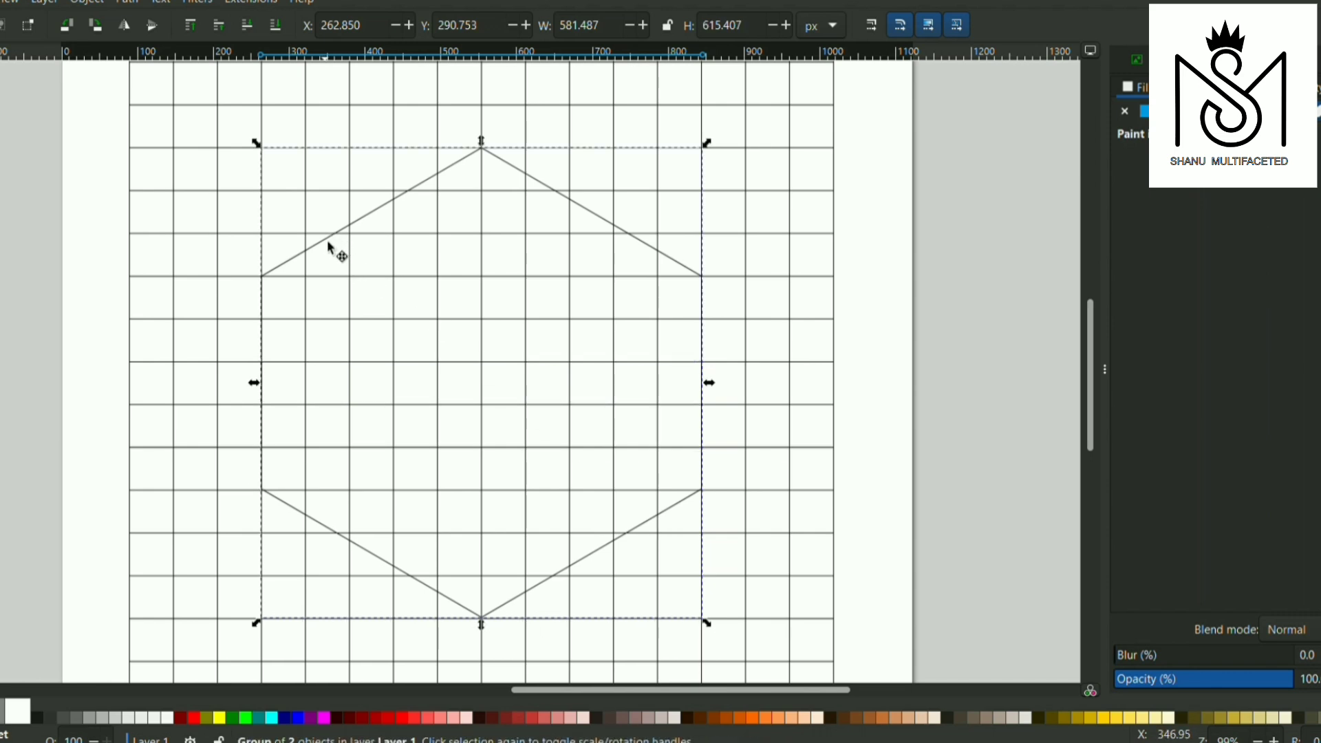
key(ctrl+d)
drag(258, 624, 289, 584)
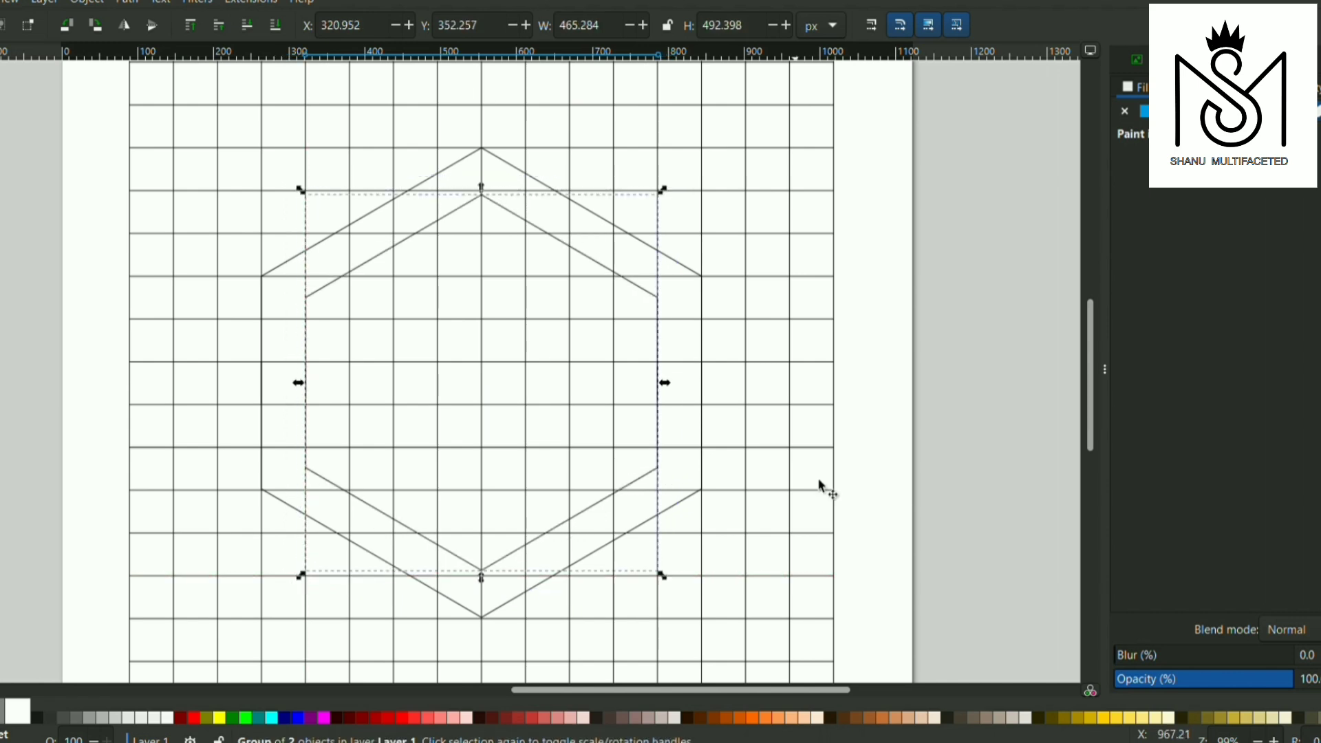
Select both hexagons together with the grid and start the Shape Builder on them
shift+click(705, 406)
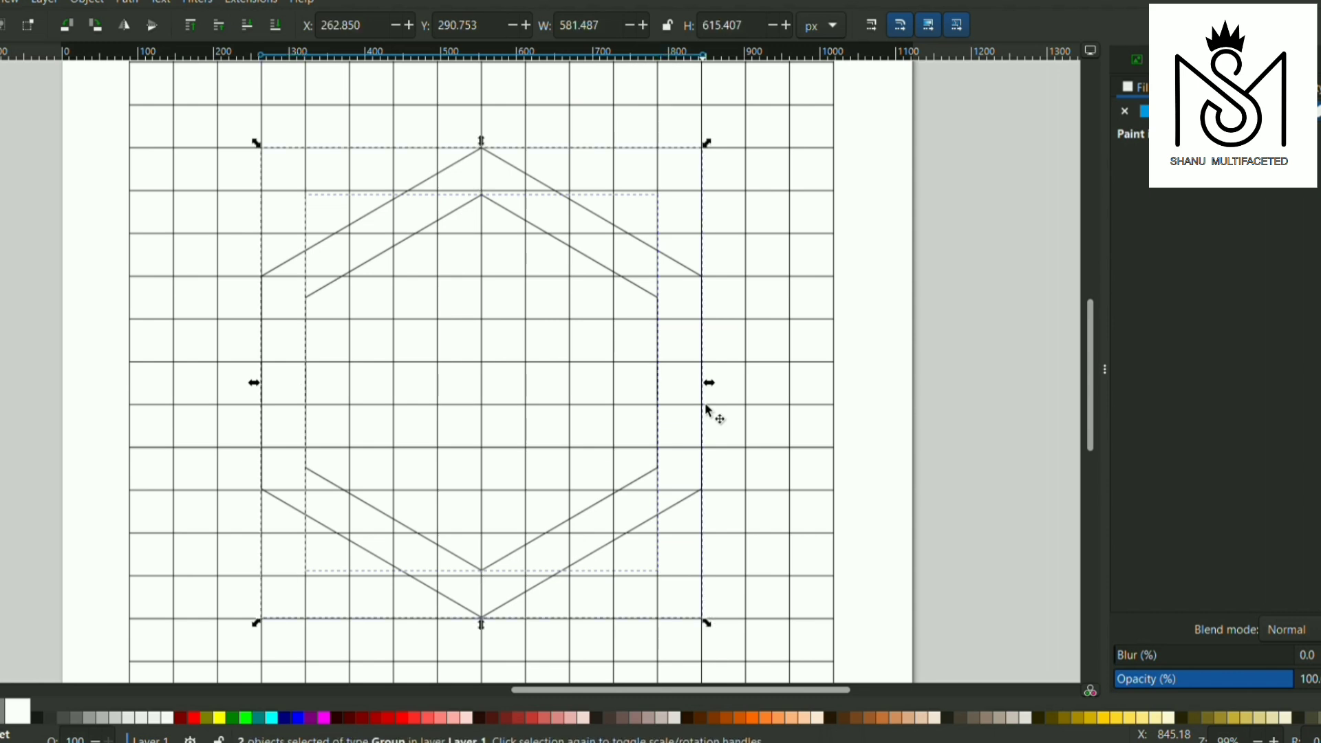
shift+click(767, 414)
key(x)
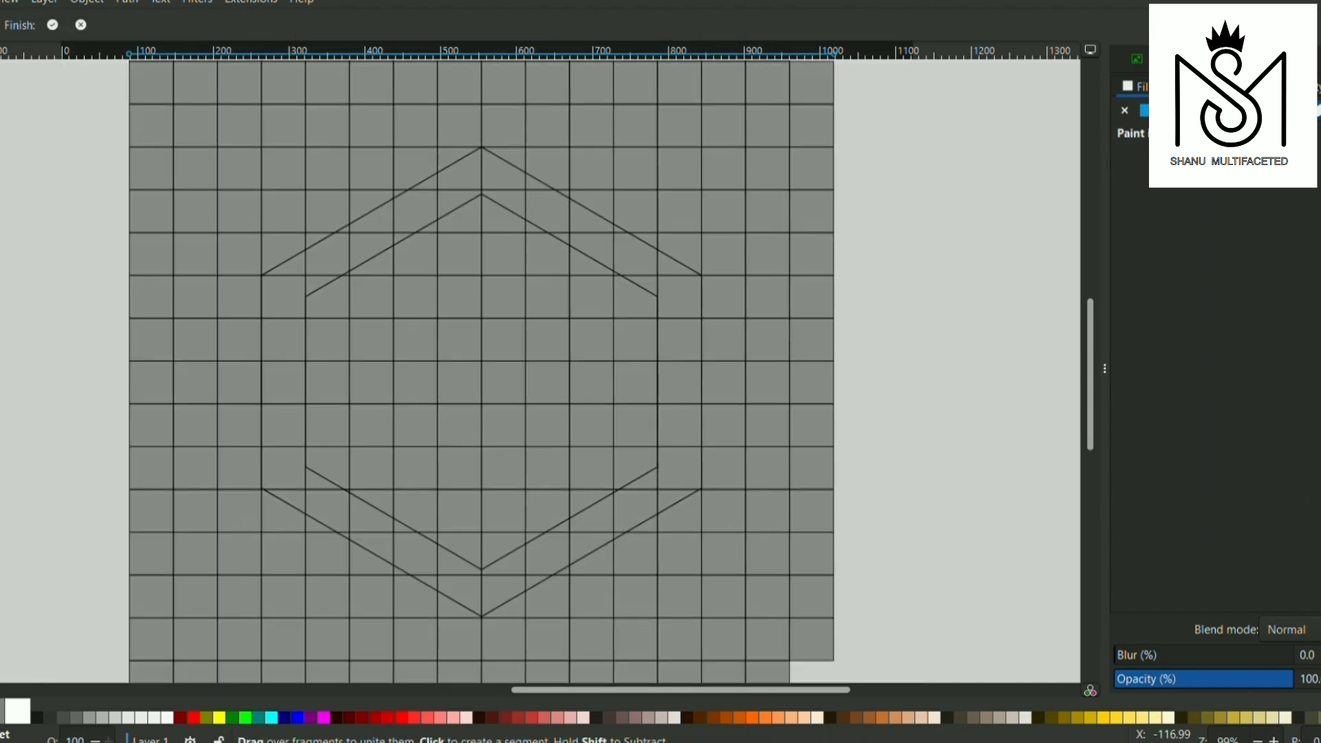
Unite the segments between the outer and inner hexagons along the upper-right edge, from the peak to the right corner
click(507, 186)
click(506, 202)
click(534, 186)
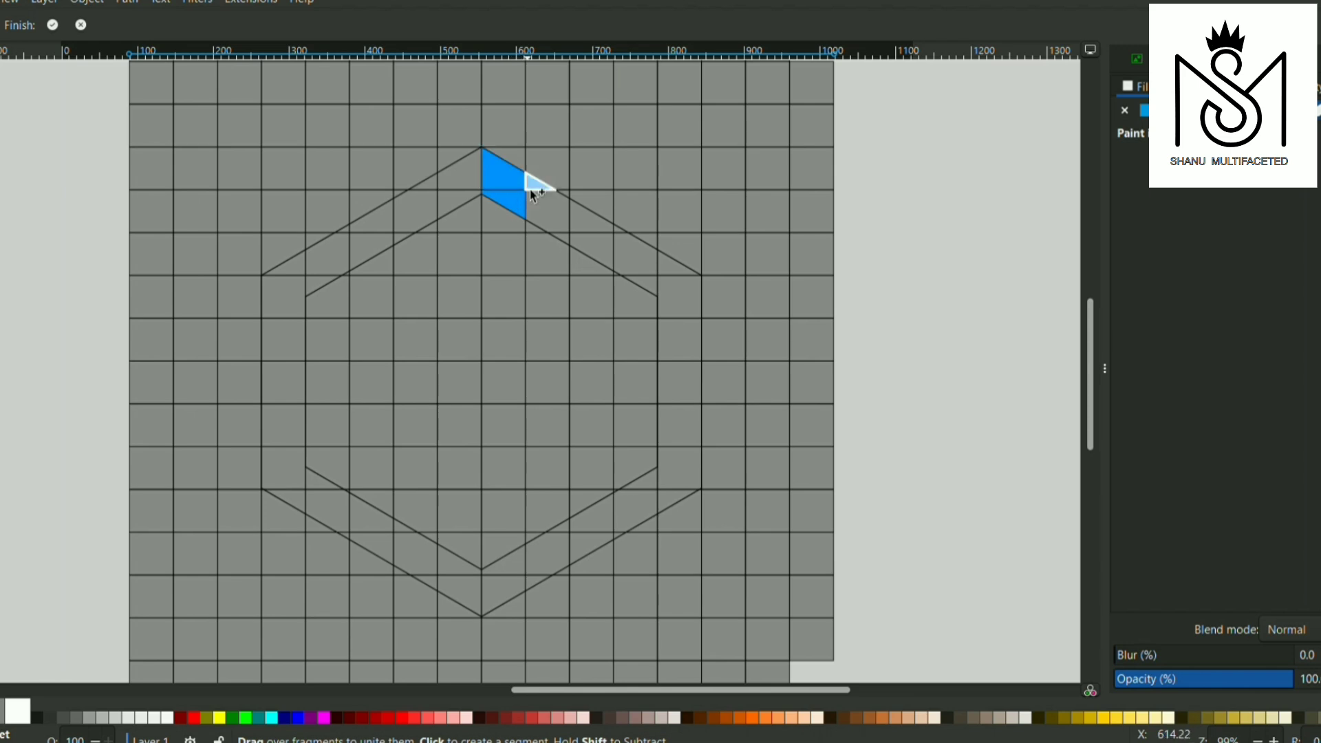
click(559, 219)
click(582, 223)
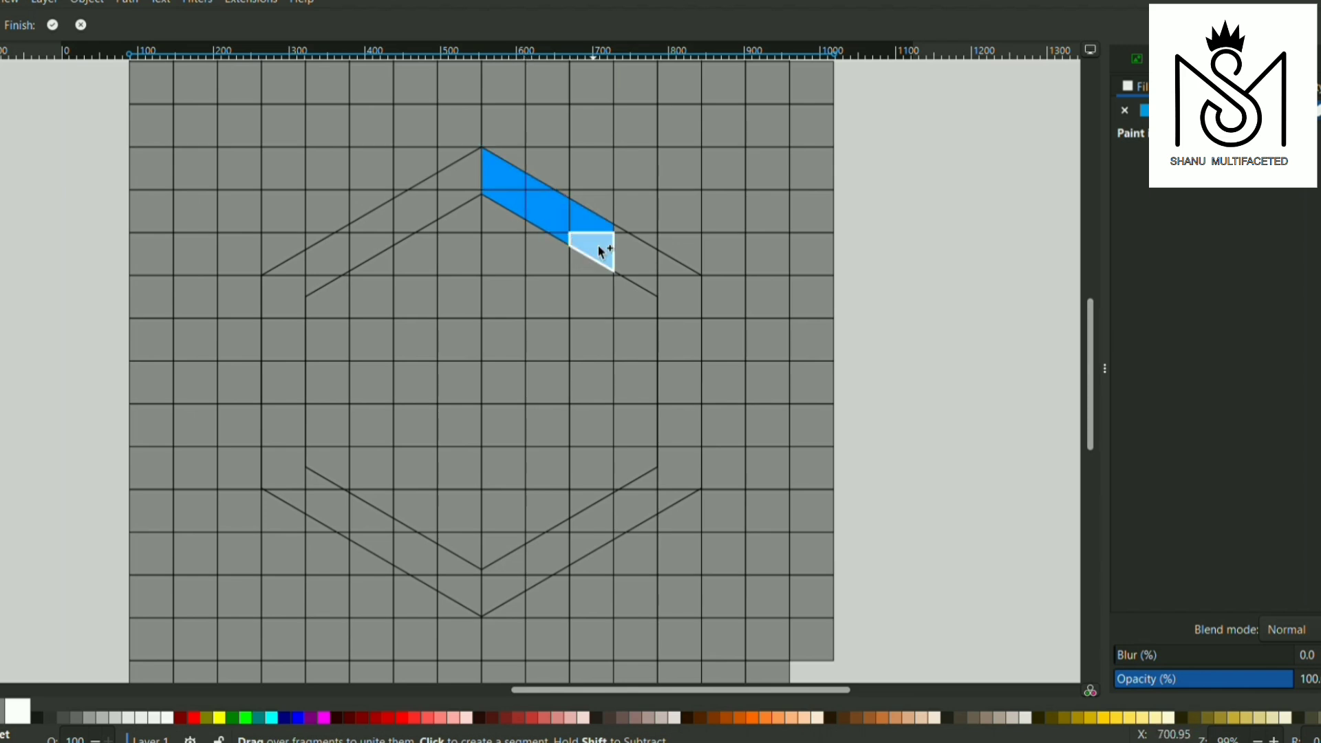
click(604, 249)
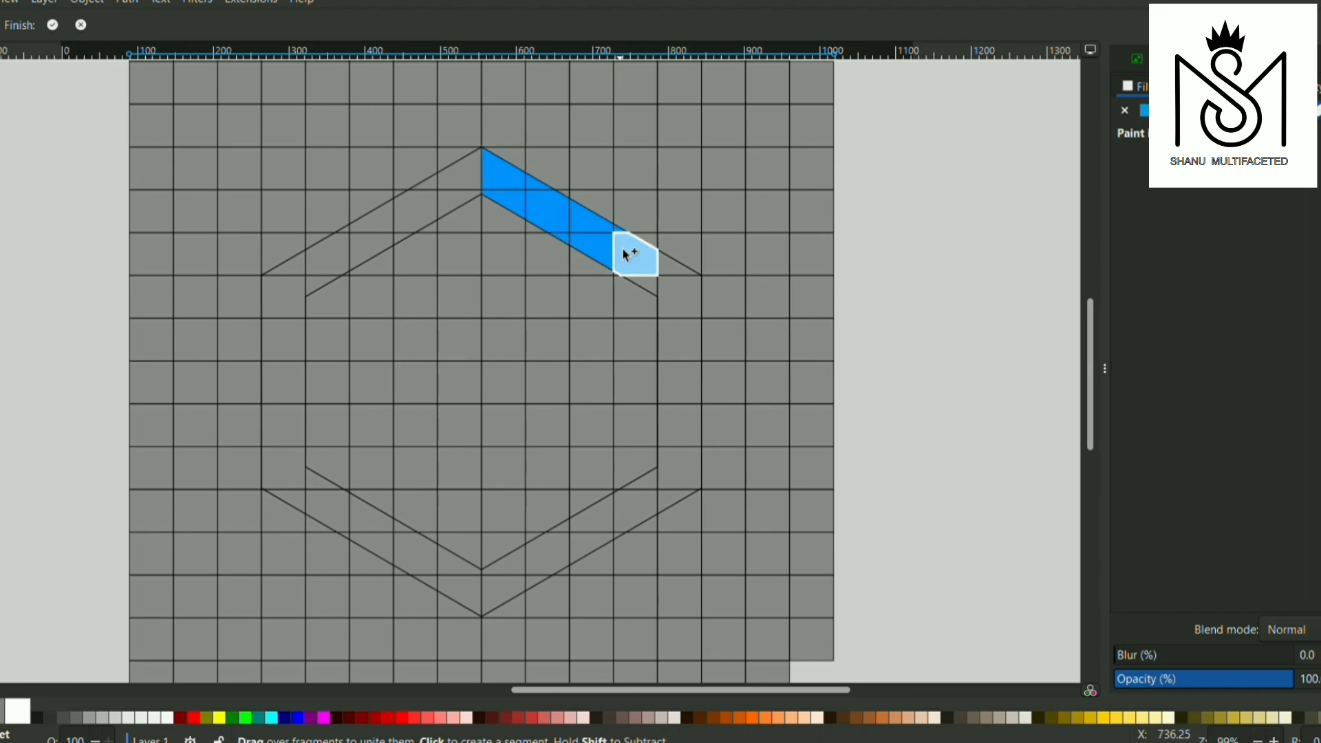
click(634, 256)
click(652, 281)
click(672, 270)
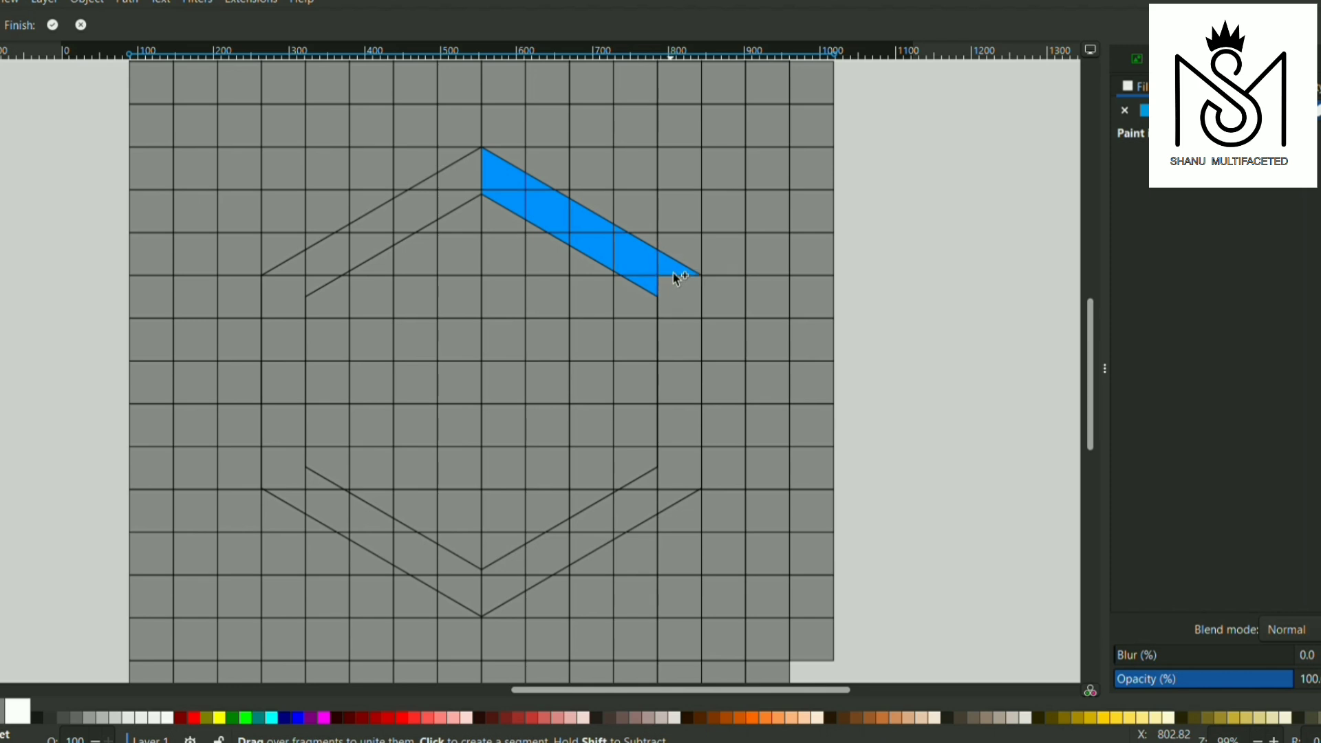
Unite the segments of the hexagon's right side between the outer and inner outlines, down to the lower-right edge
click(679, 337)
click(691, 379)
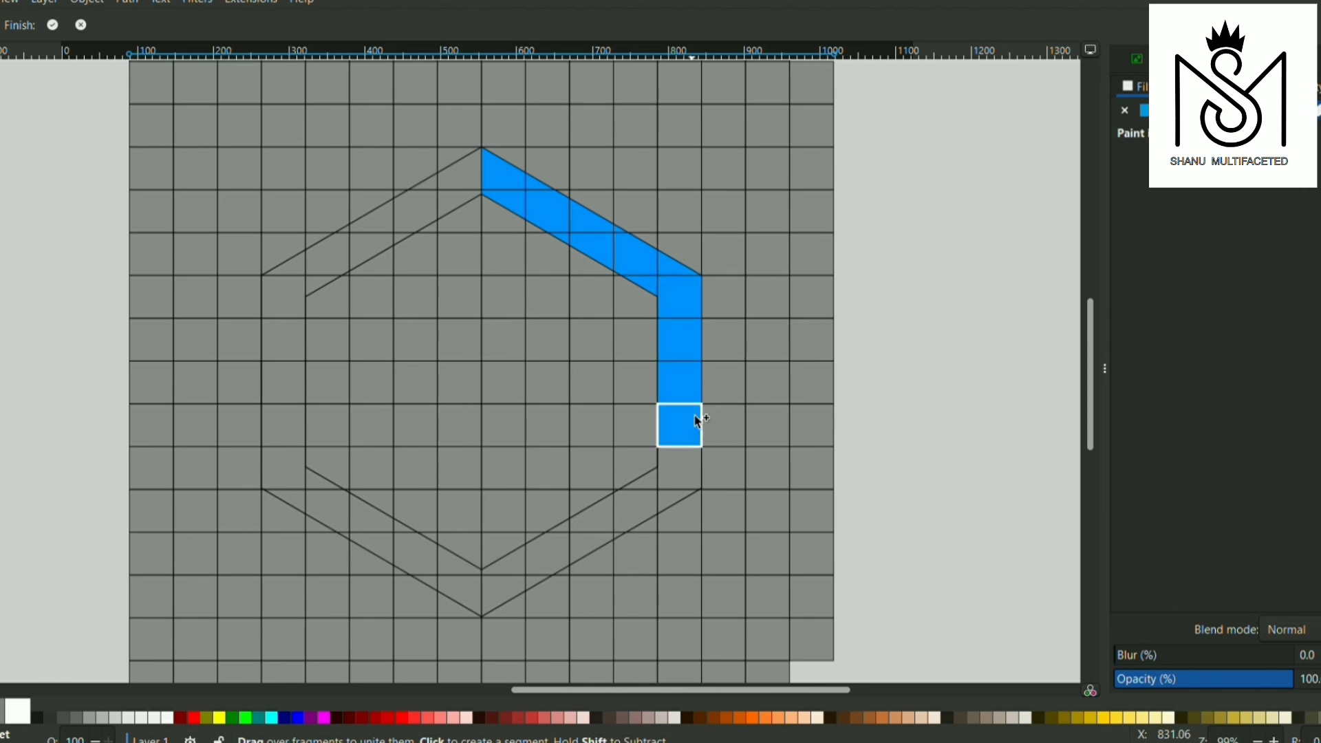
click(693, 441)
click(675, 501)
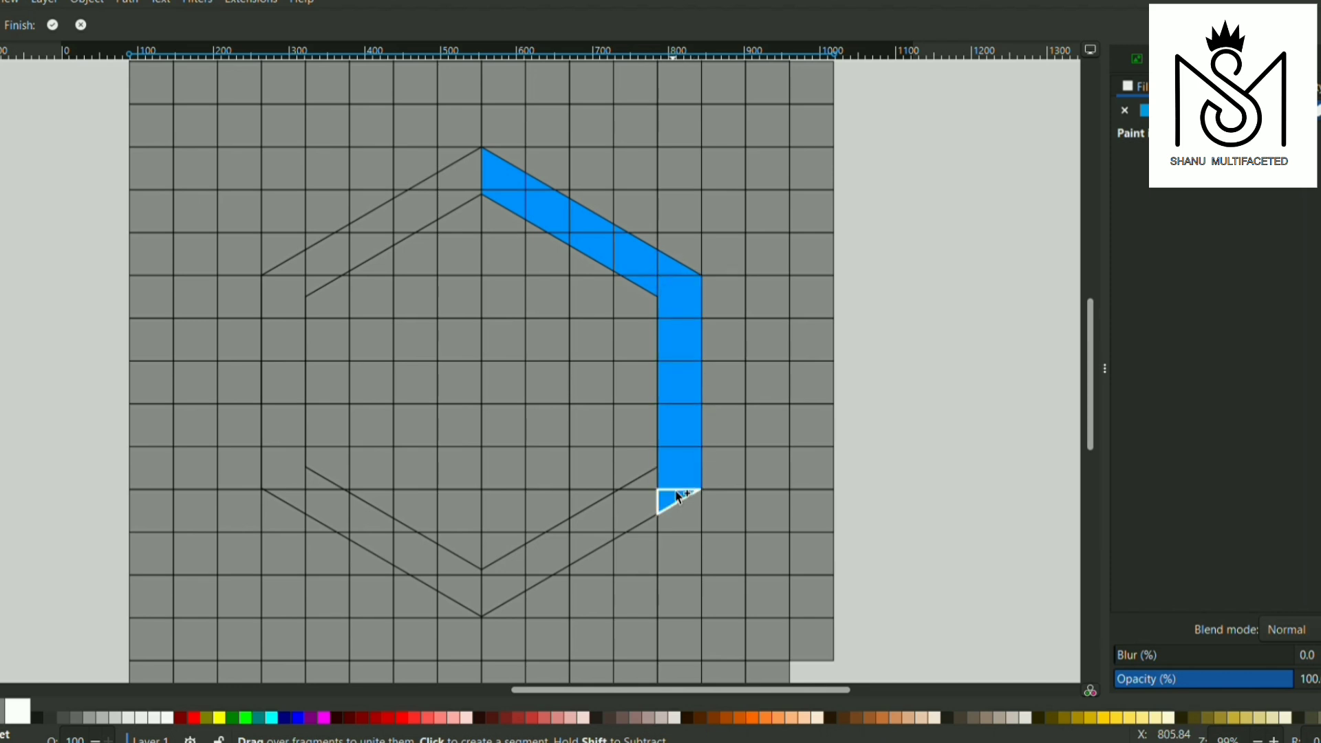
Unite a full-height, one-cell-wide vertical bar just right of the centre line, from the peak to the bottom vertex
click(493, 212)
click(500, 254)
click(501, 295)
click(505, 337)
click(510, 375)
click(512, 417)
click(516, 456)
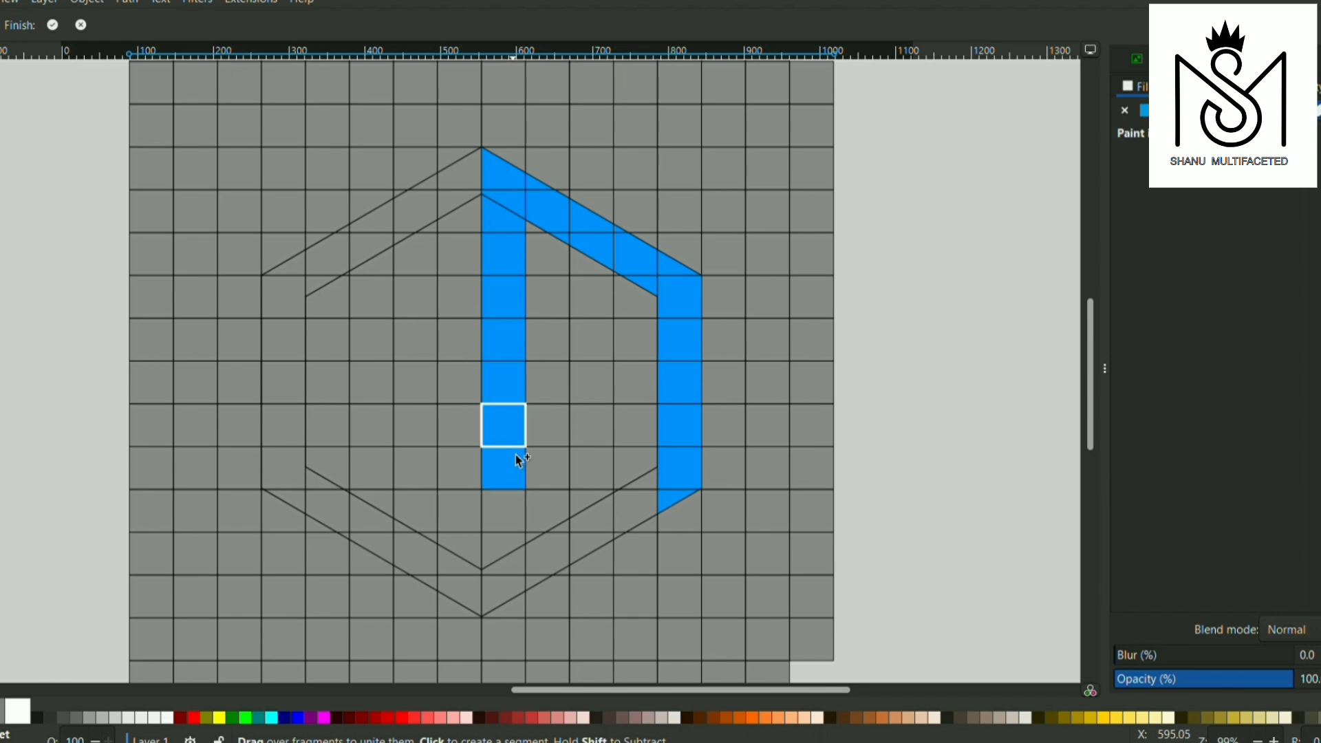
click(511, 505)
click(506, 543)
click(508, 588)
Unite a second vertical bar midway between the centre bar and the right side, reaching the outer lower-right edge
click(586, 264)
click(591, 297)
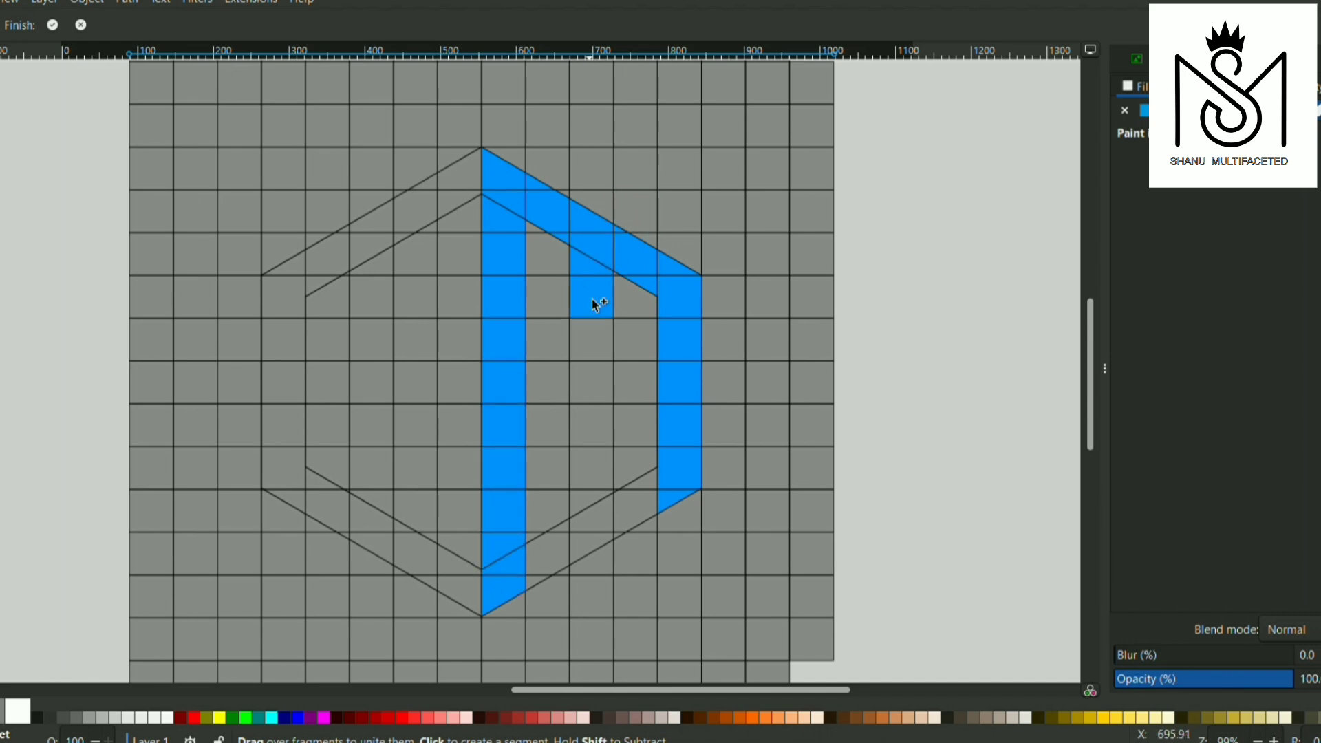
click(595, 341)
click(599, 380)
click(600, 419)
click(602, 454)
click(598, 506)
click(598, 543)
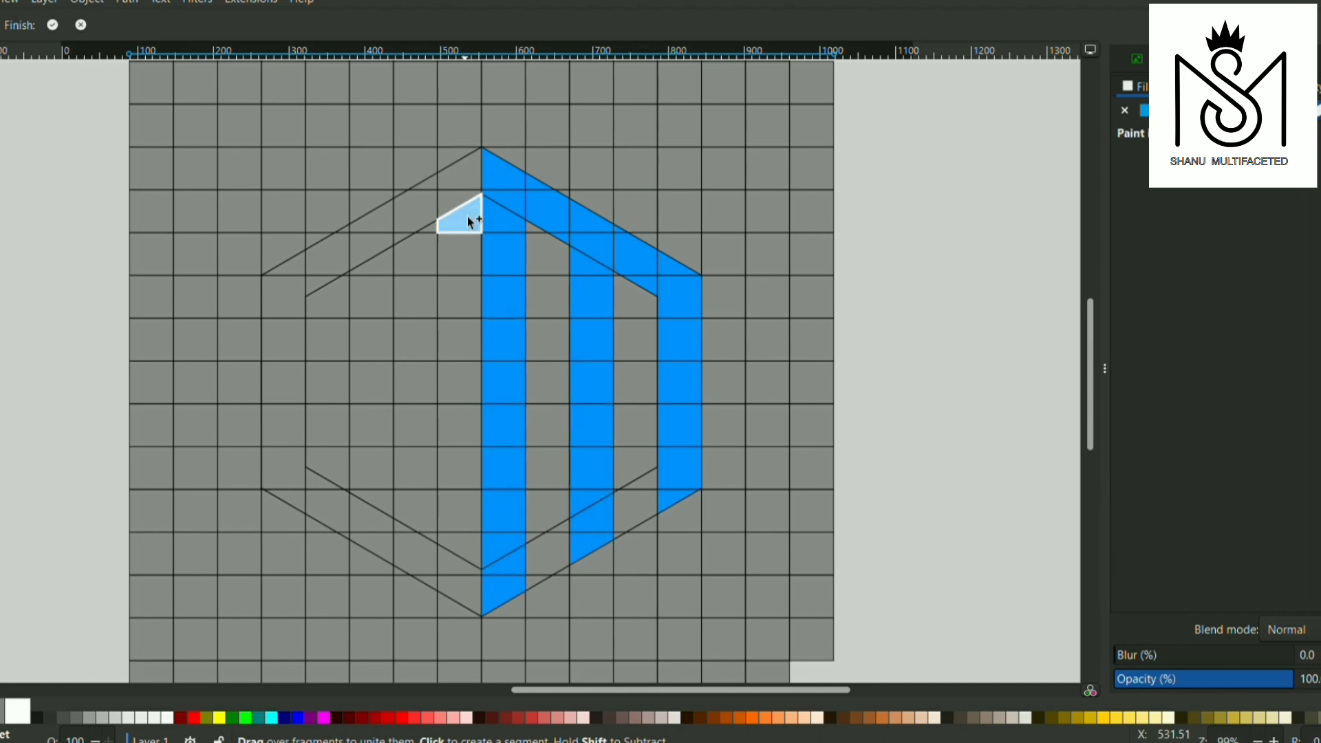
Unite a short vertical stub one column left of the centre line, from the outer upper-left edge down three grid rows
click(430, 206)
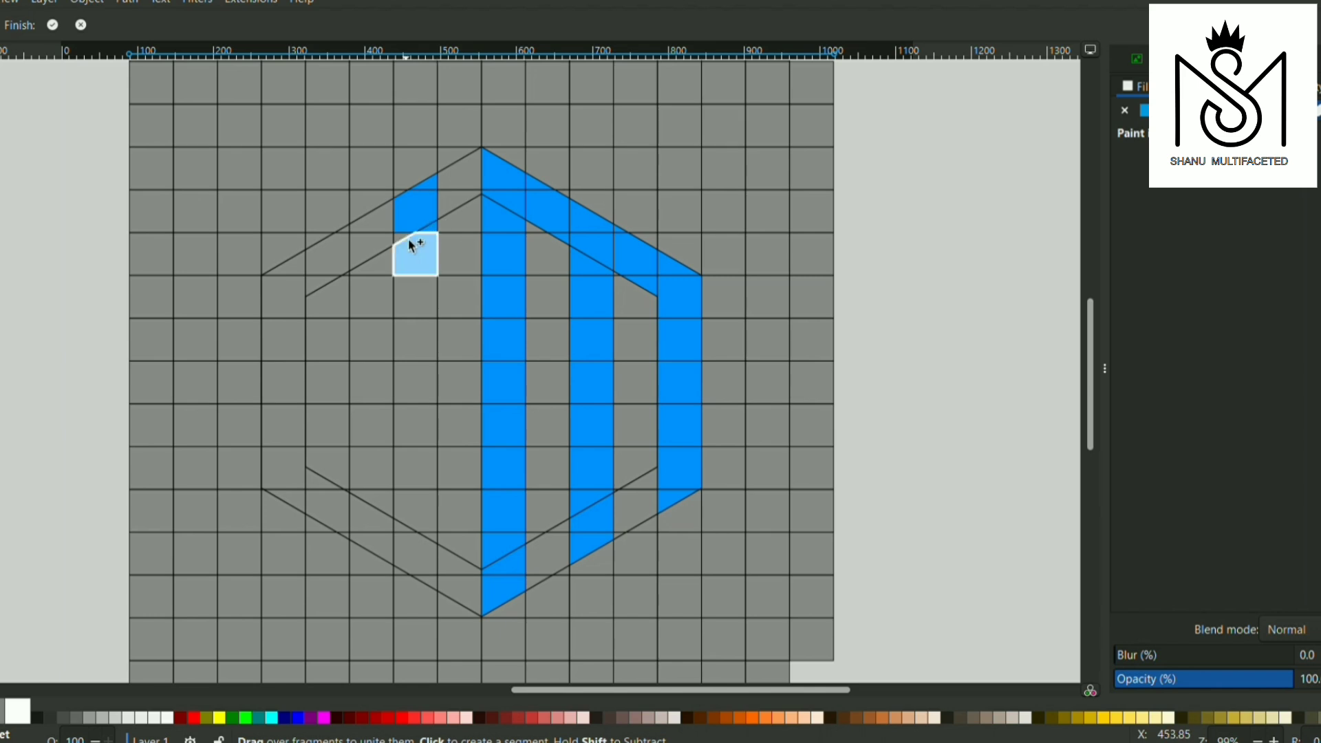
click(417, 254)
click(416, 298)
Unite the band along the upper-left edge and continue it down the first cells of the hexagon's left side
click(353, 255)
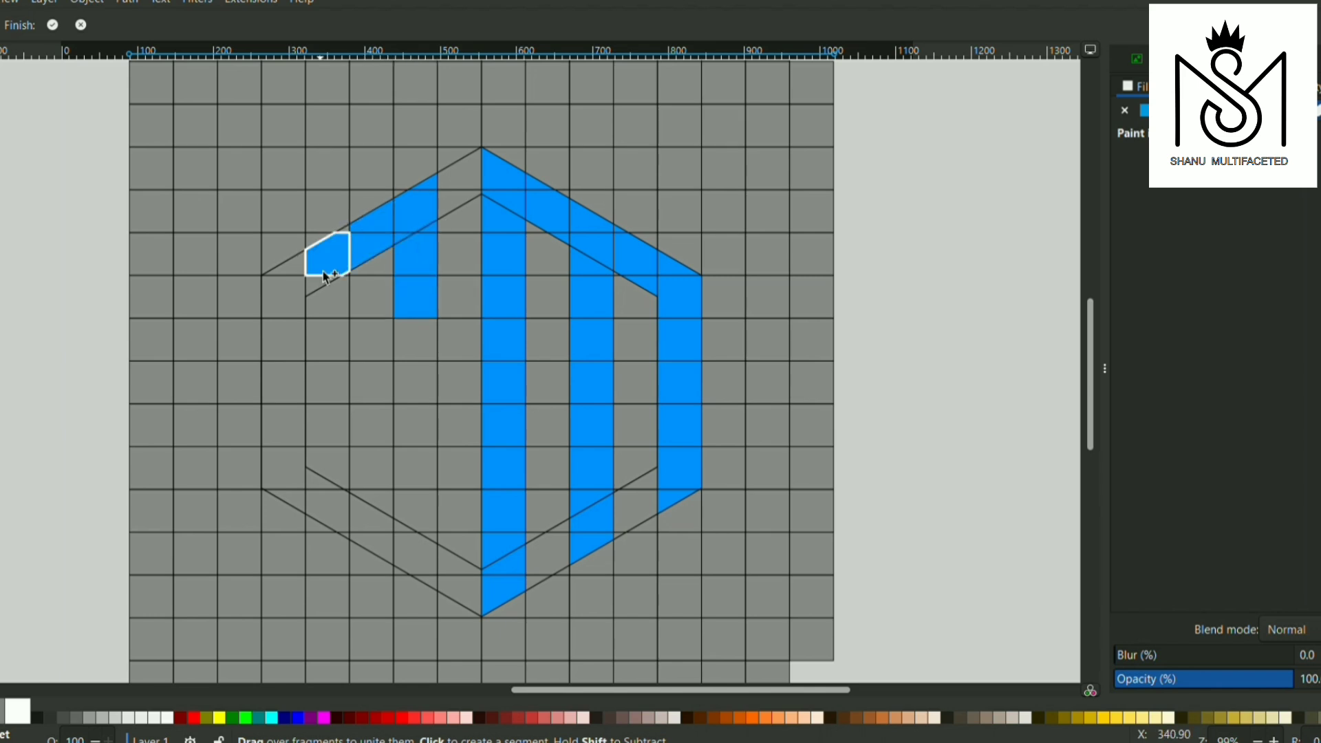
click(330, 256)
click(292, 302)
click(294, 337)
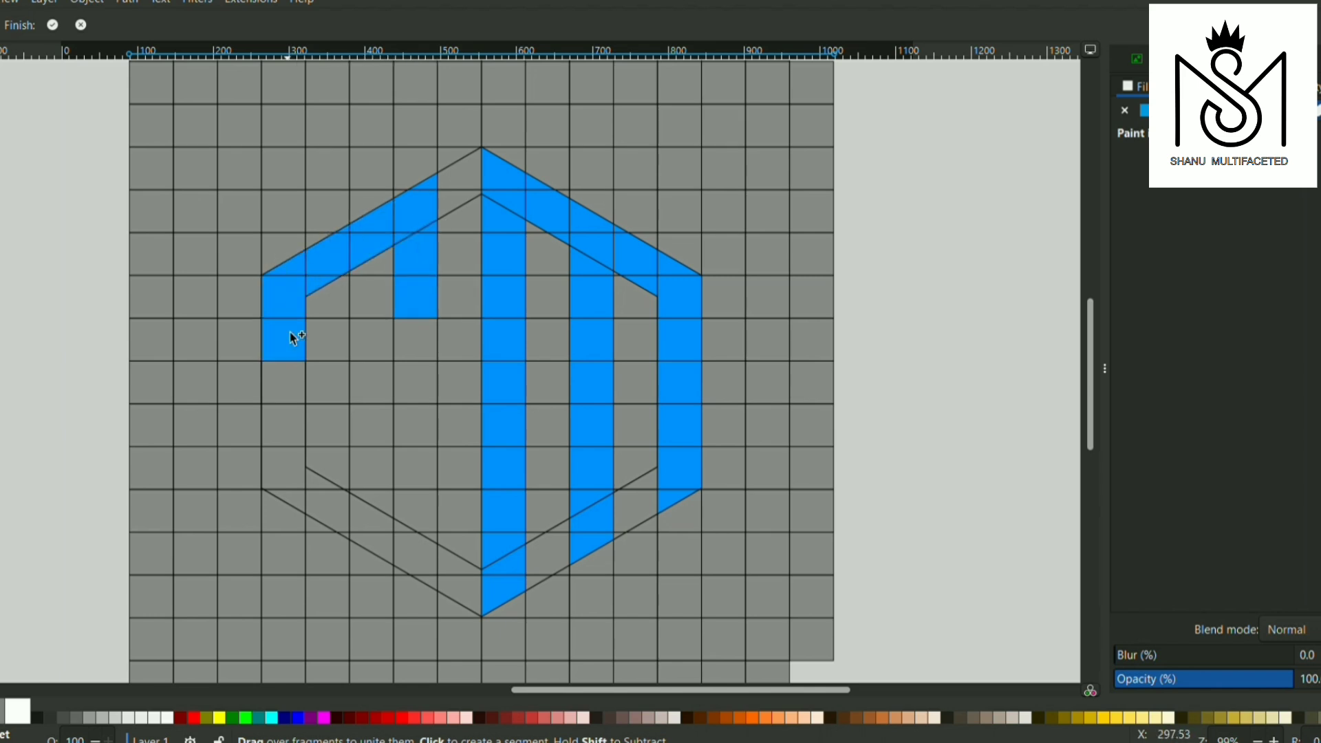
Unite the S's horizontal middle bar from the left side and turn it down the stub's column to the lower-left edge
click(295, 397)
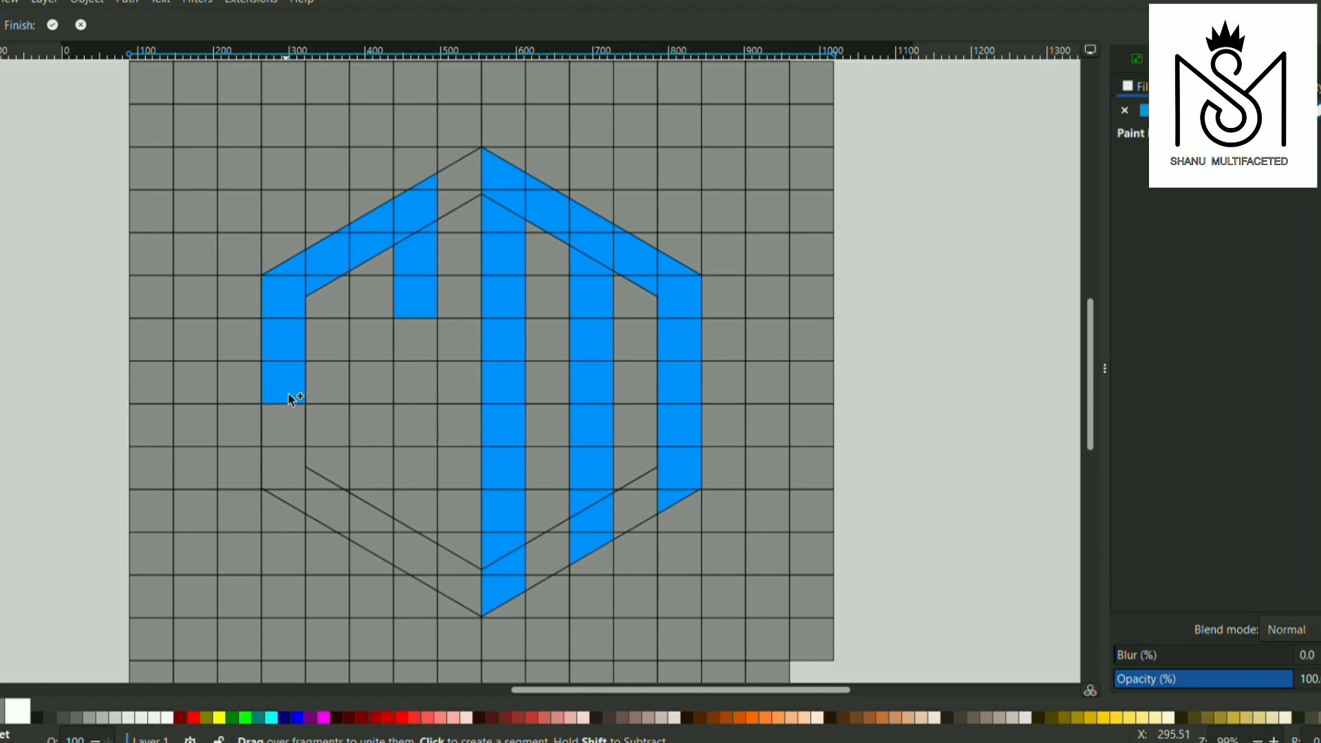
mouse_move(366, 380)
mouse_down()
mouse_move(416, 378)
mouse_move(417, 509)
mouse_up()
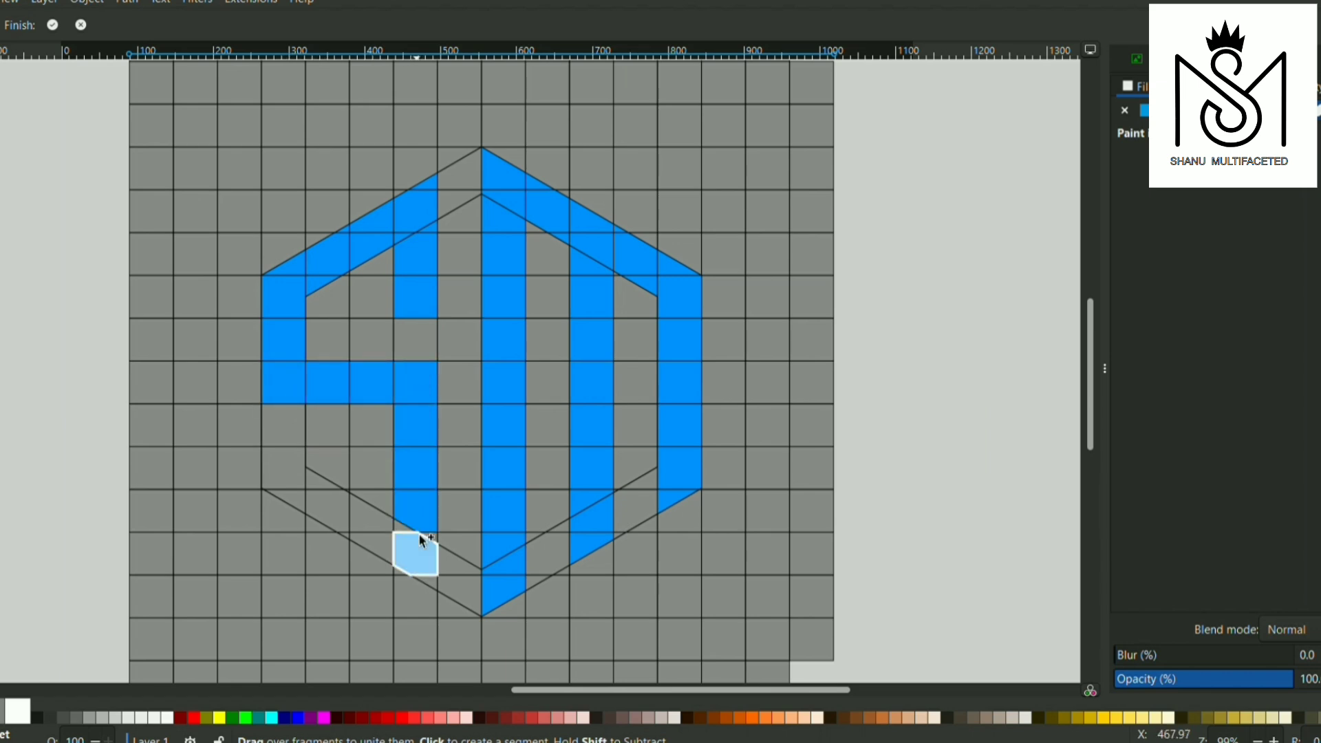
click(422, 552)
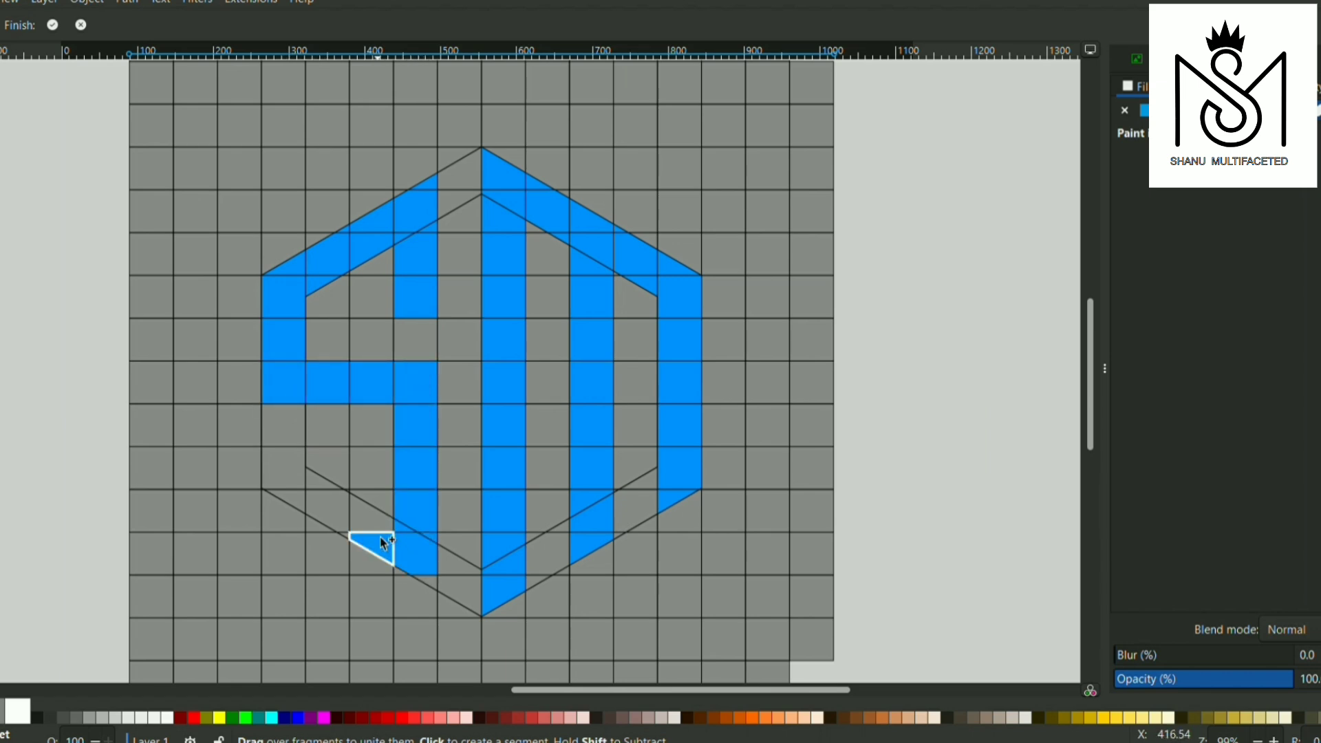
Unite the band along the lower-left edge up to the left corner, ending in a short square stub
click(339, 522)
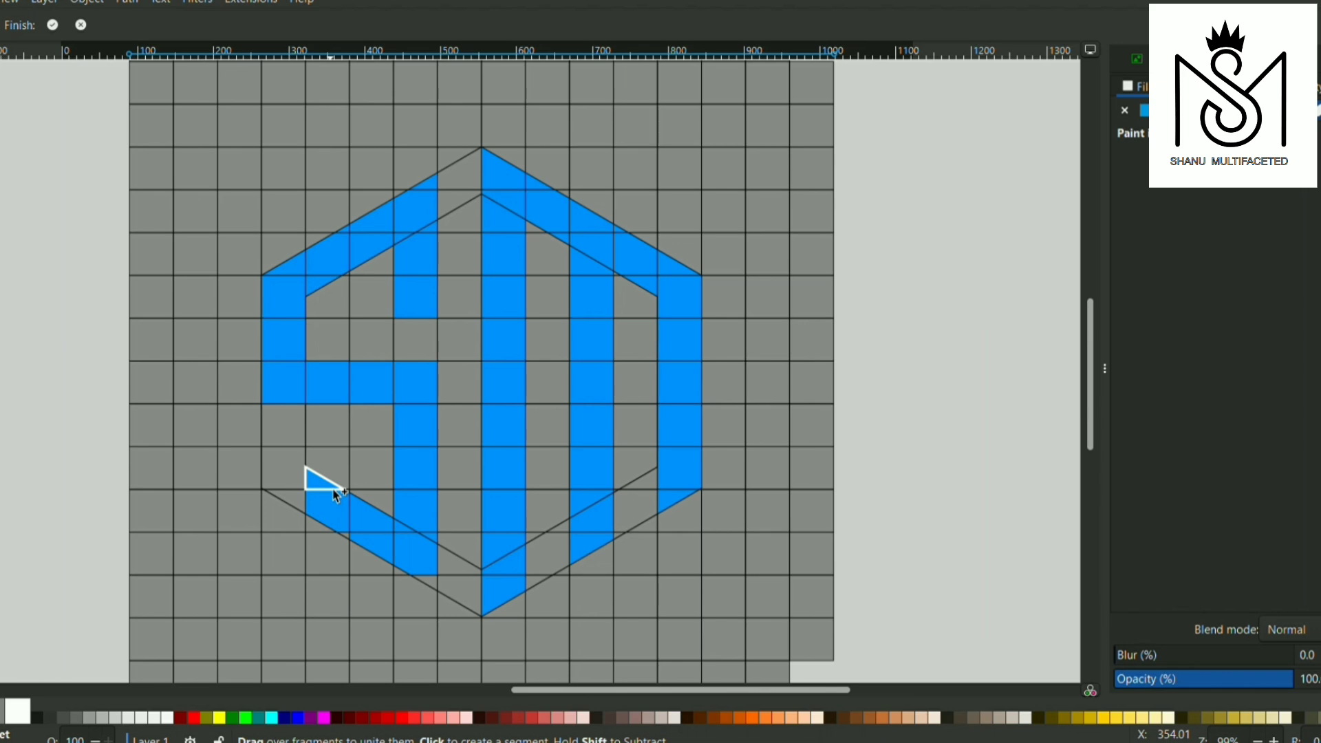
click(334, 491)
click(340, 547)
click(280, 502)
click(290, 474)
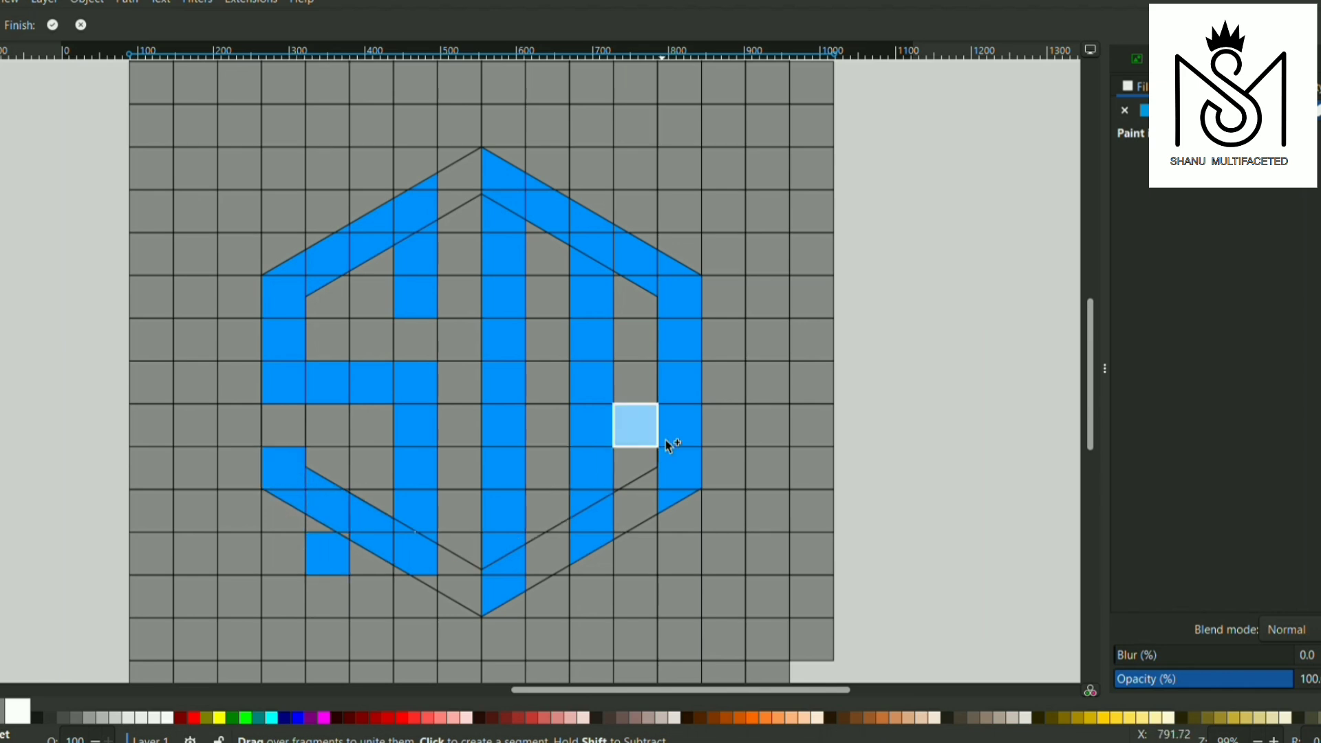
click(426, 580)
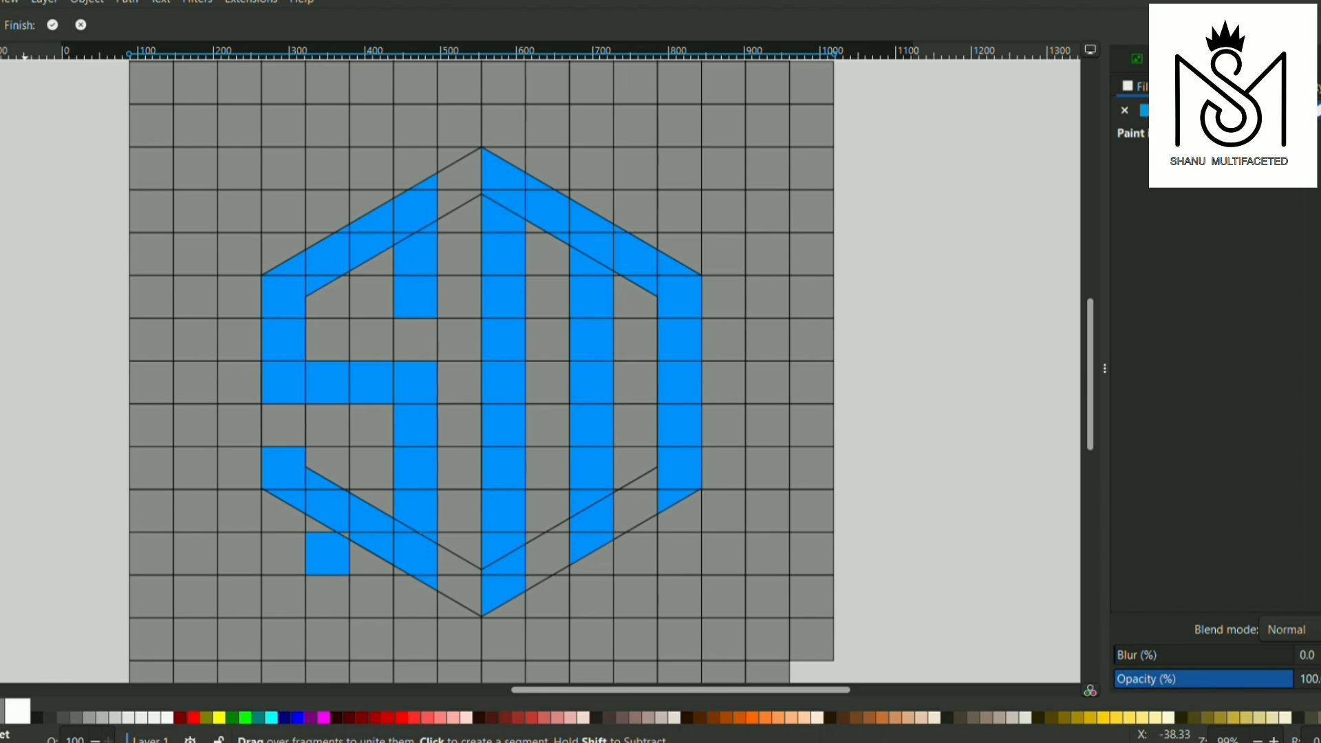
Subtract the stray square outside the lower-left edge and apply the Shape Builder result
key(shift)
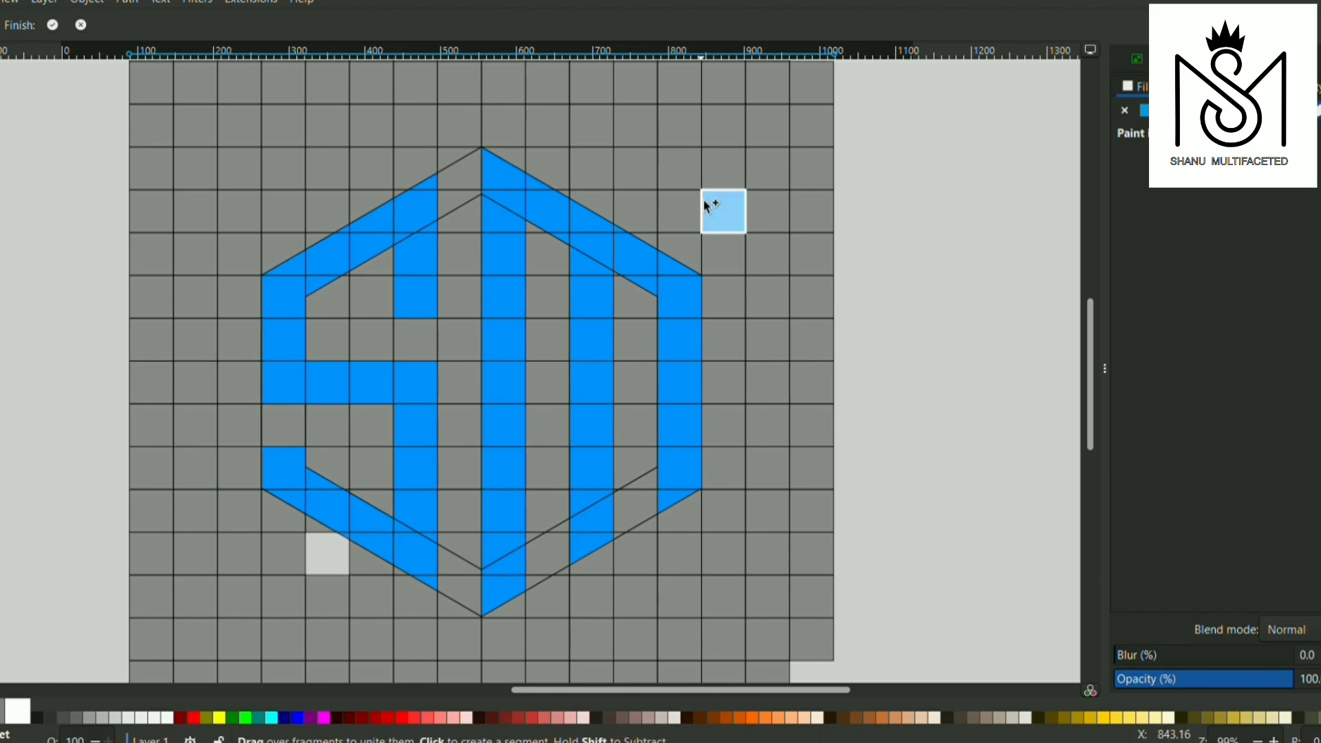
key(Return)
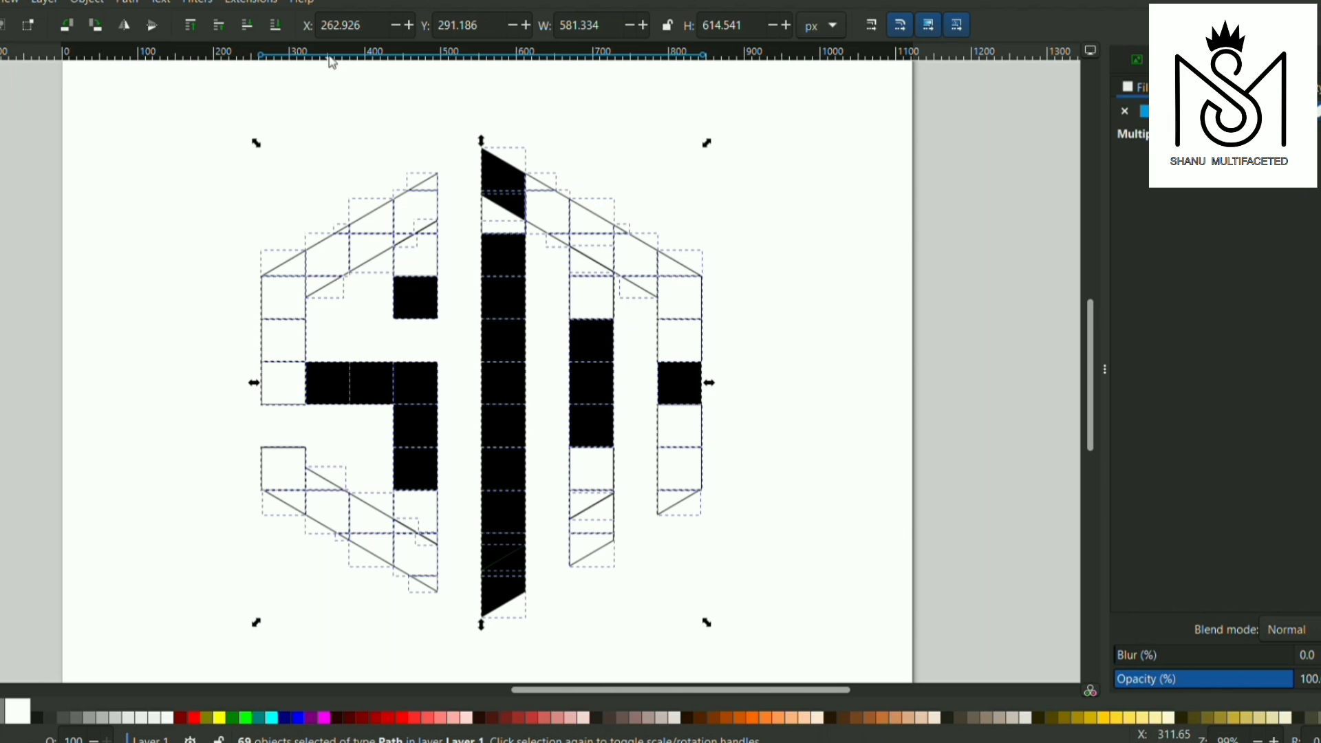
Give all the monogram pieces a flat black fill and a flat black stroke, and group them
click(1144, 111)
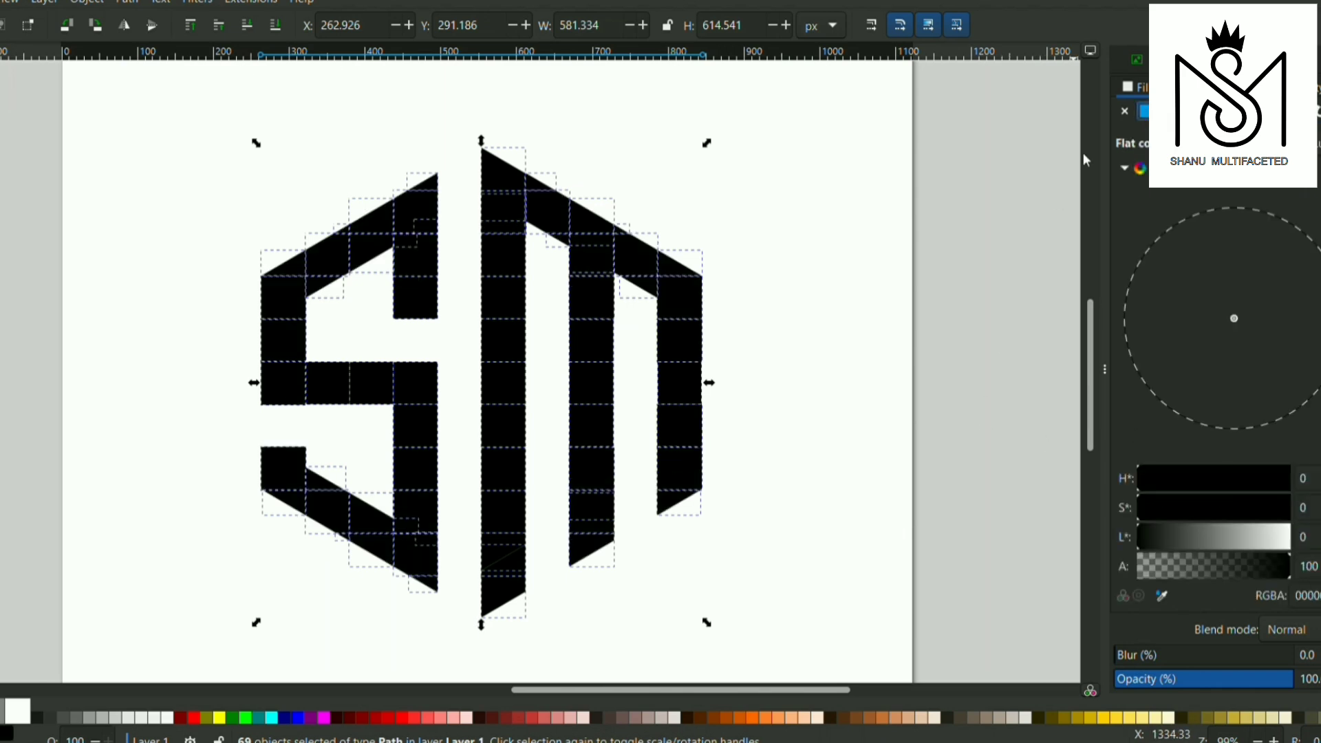
click(1205, 88)
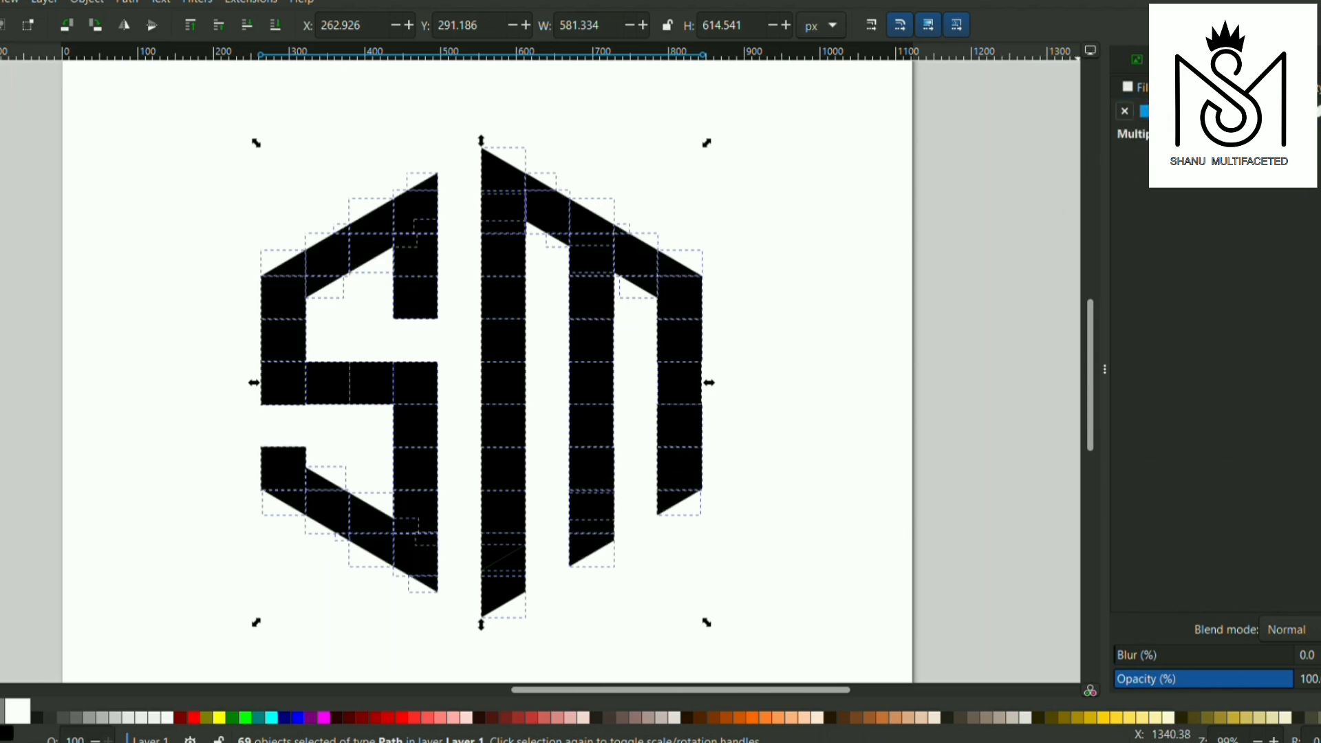
click(1144, 112)
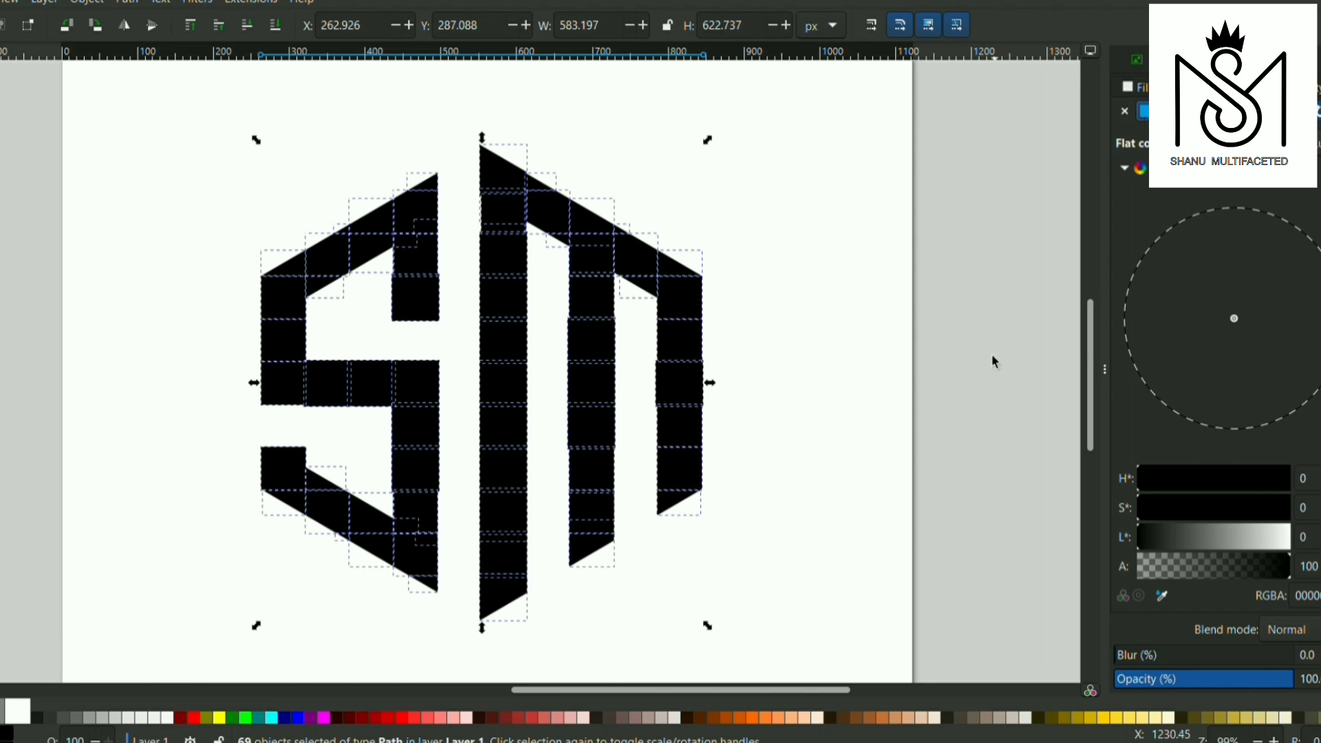
key(ctrl+g)
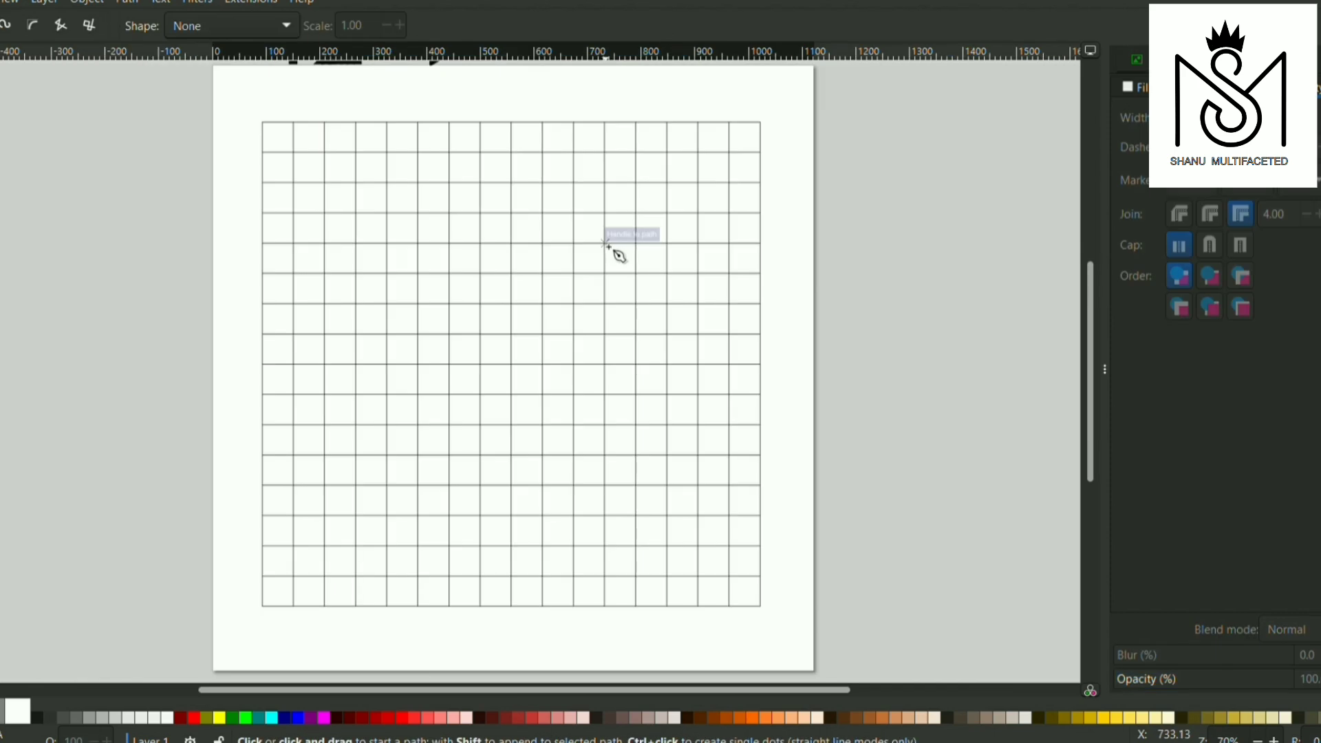
On the empty grid, draw a straight diagonal line about 402 px long, five cells across and five down to the left
click(606, 244)
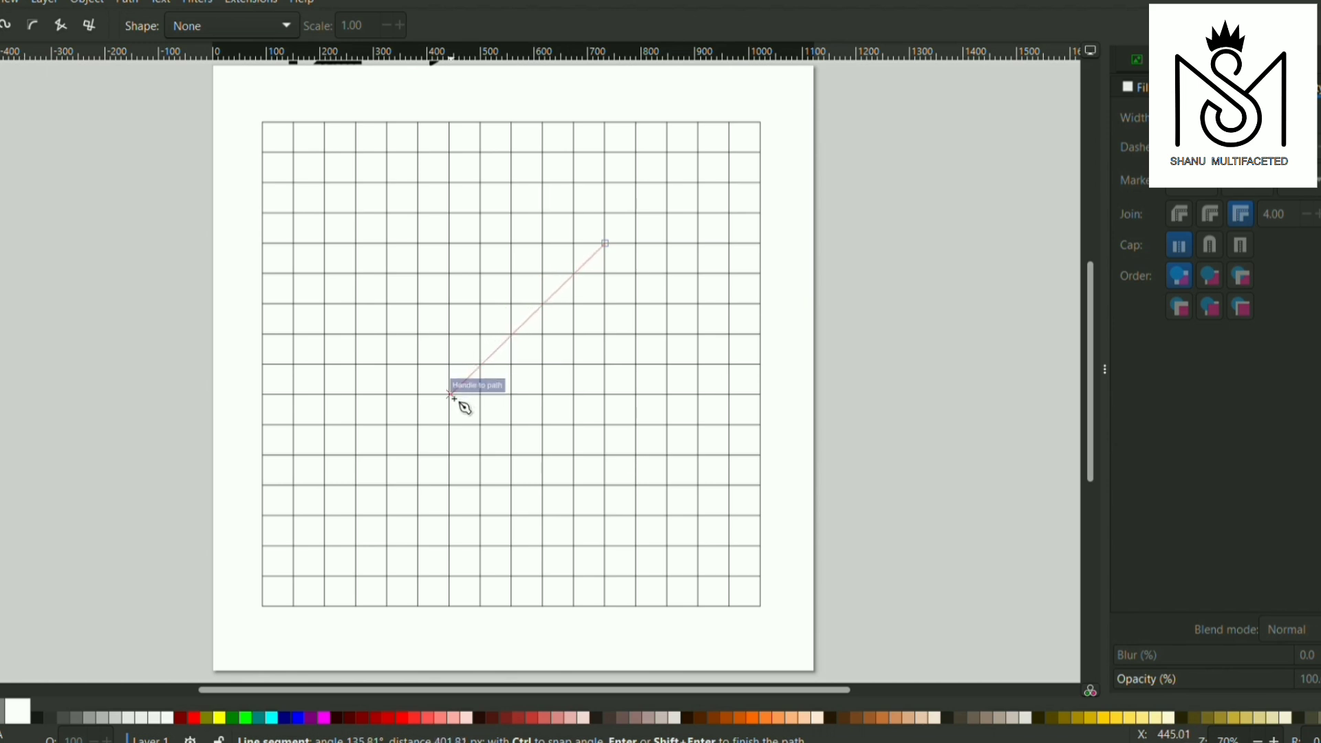
click(452, 397)
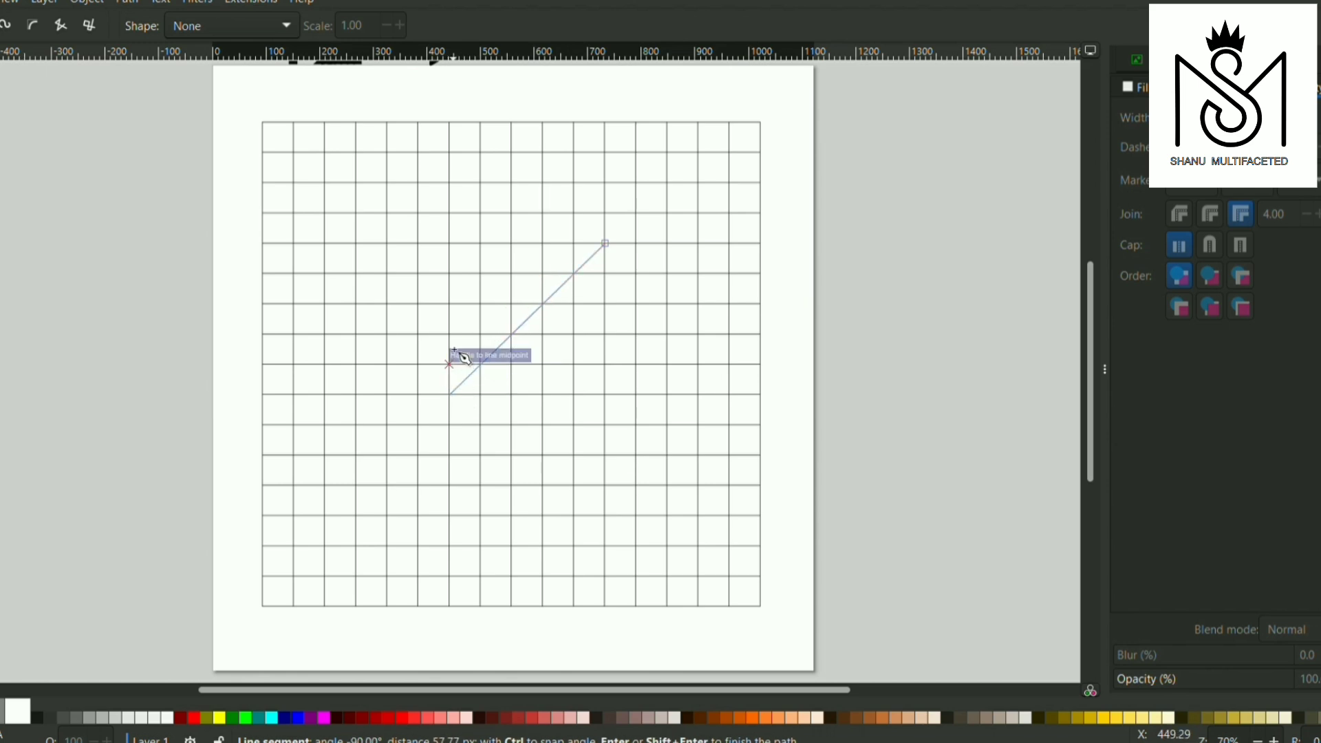
click(0, 81)
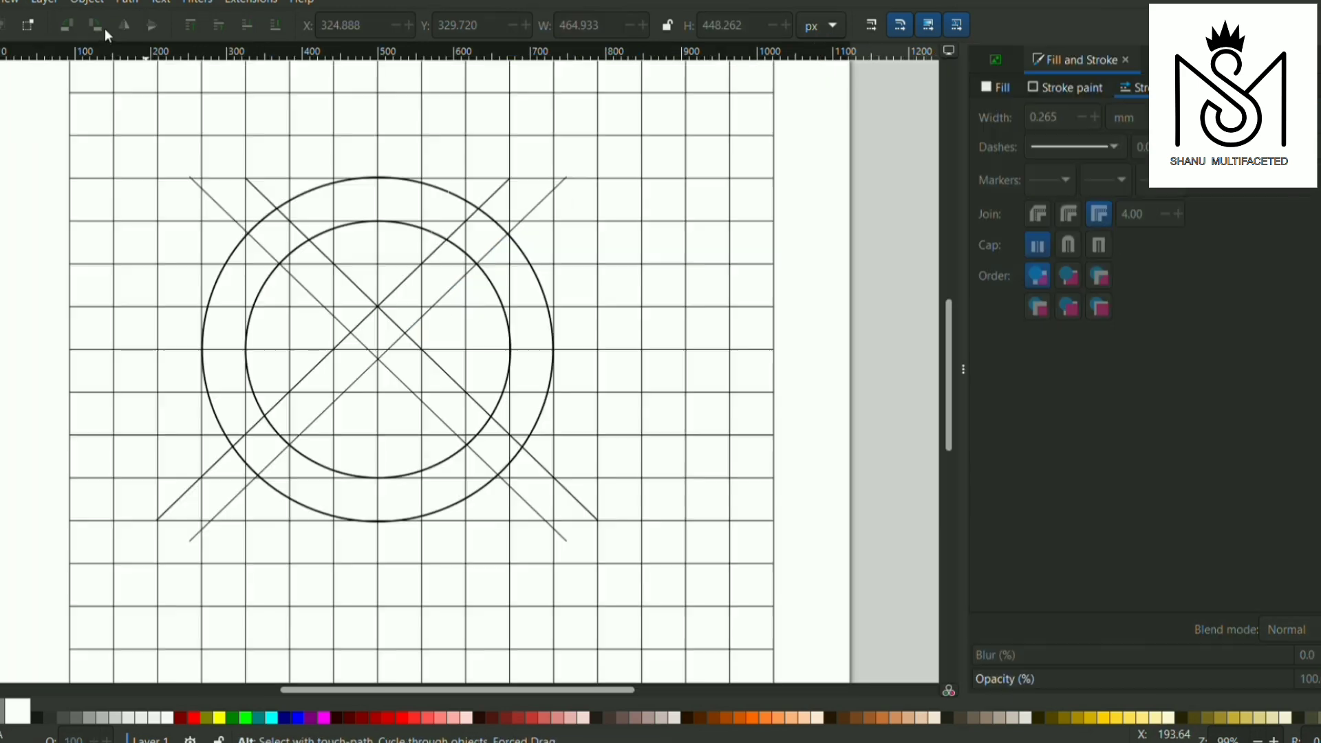
Duplicate the darker diagonal descending to the right and move the copy straight up to Y 309.720 px
click(434, 369)
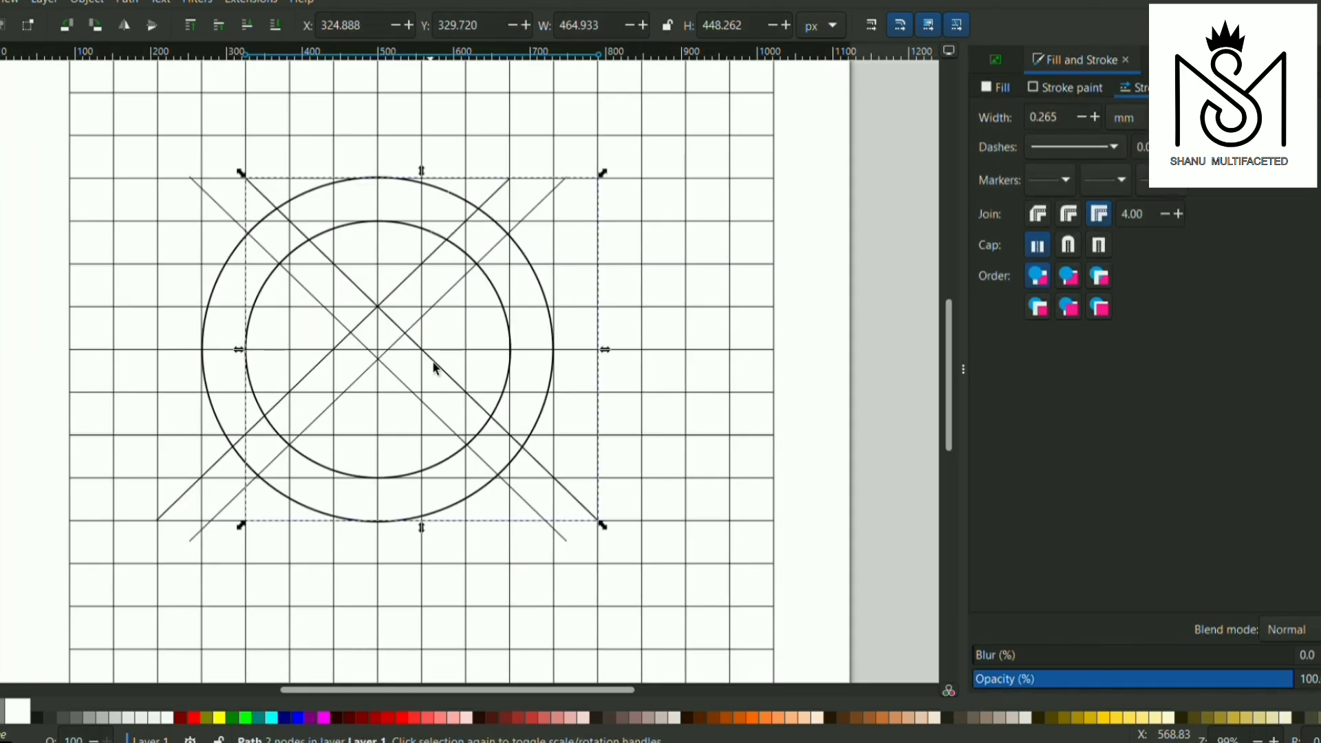
key(ctrl+d)
key(Up)
key(Up)
key(Up)
key(Up)
key(Up)
key(Up)
key(Up)
key(Up)
key(Up)
key(Up)
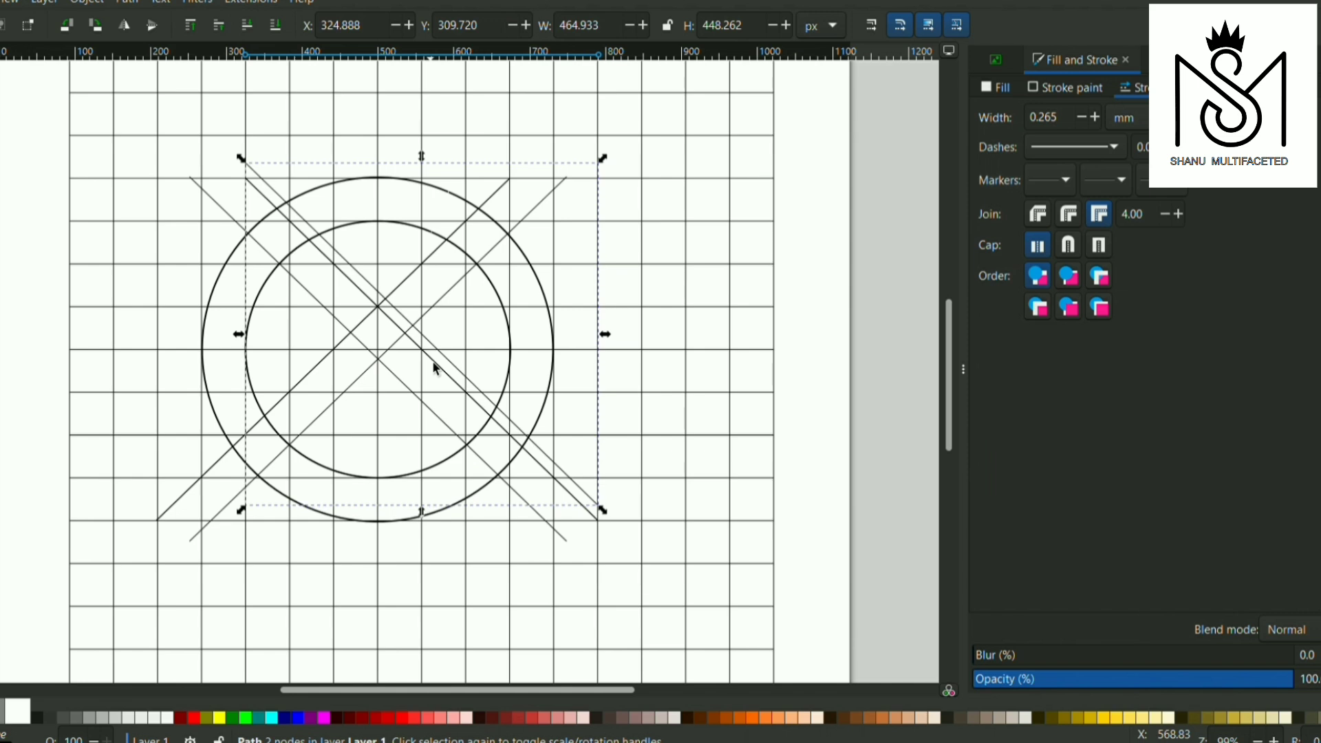
Duplicate the raised diagonal again and move this copy straight up to Y 203.720 px, near the circles' upper-right part
key(ctrl+d)
key(Up)
key(Up)
key(Up)
key(Up)
key(Up)
key(Up)
key(Up)
key(Up)
key(Up)
key(Up)
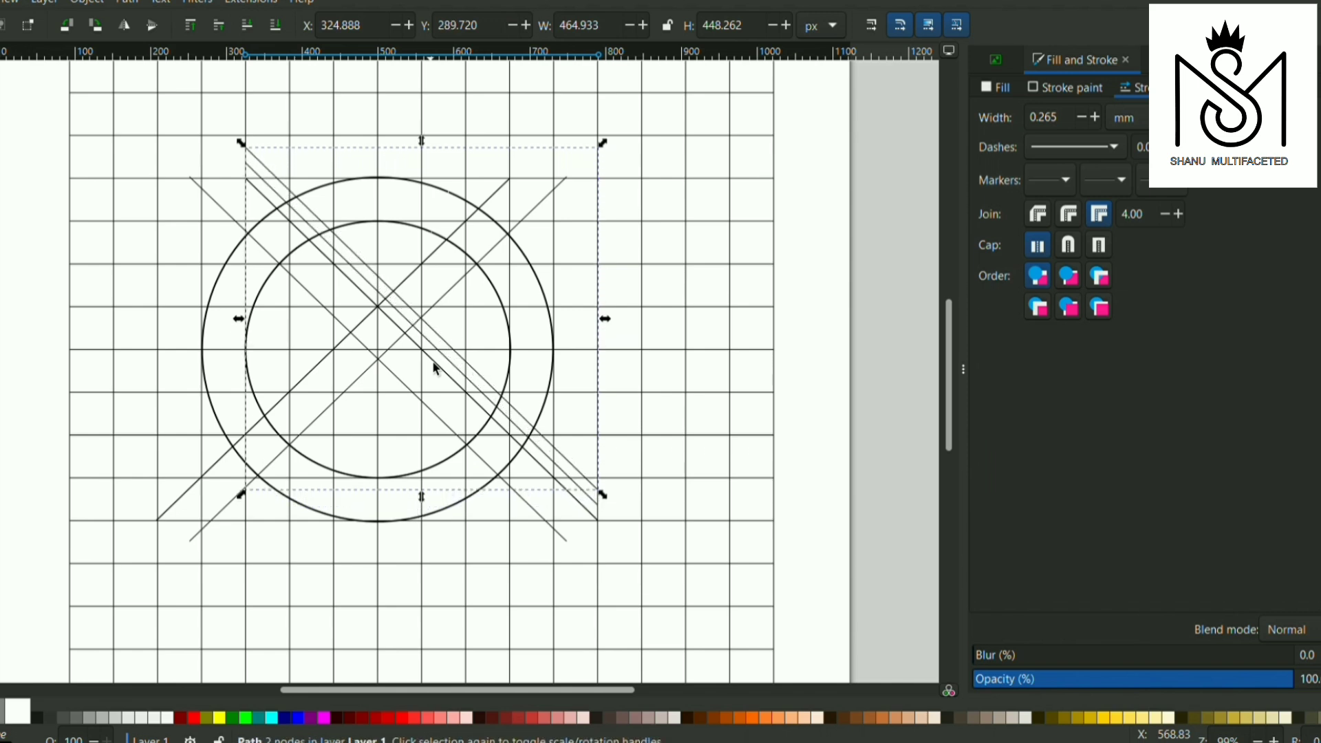
key(Up)
key(Up)
key(Up)
key(Up)
key(Up)
key(Up)
key(Up)
key(Up)
key(Up)
key(Up)
key(Up)
key(Up)
key(Up)
key(Up)
key(Up)
key(Up)
key(Up)
key(Up)
key(Up)
key(Up)
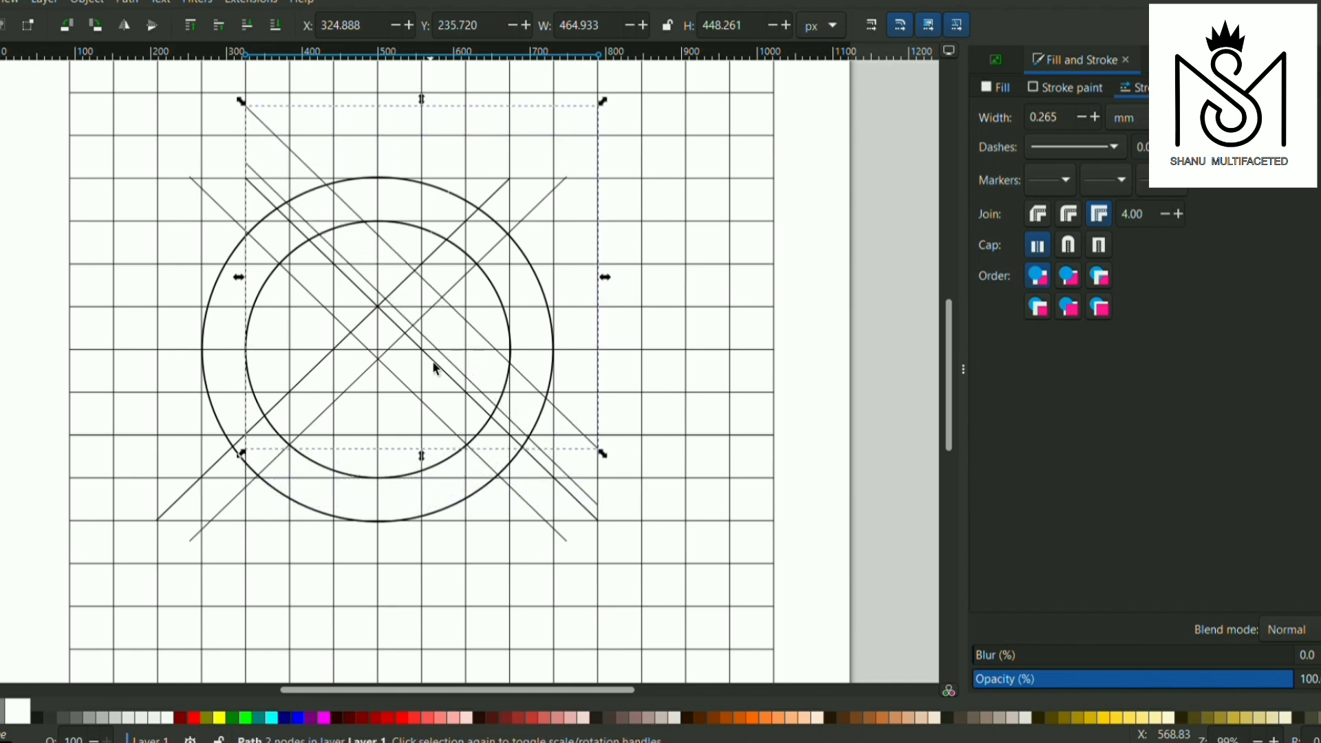
key(Up)
key(Up)
key(Up)
key(Up)
key(Up)
key(Up)
key(Up)
key(Up)
key(Up)
key(Up)
key(Up)
key(Up)
key(Up)
key(Up)
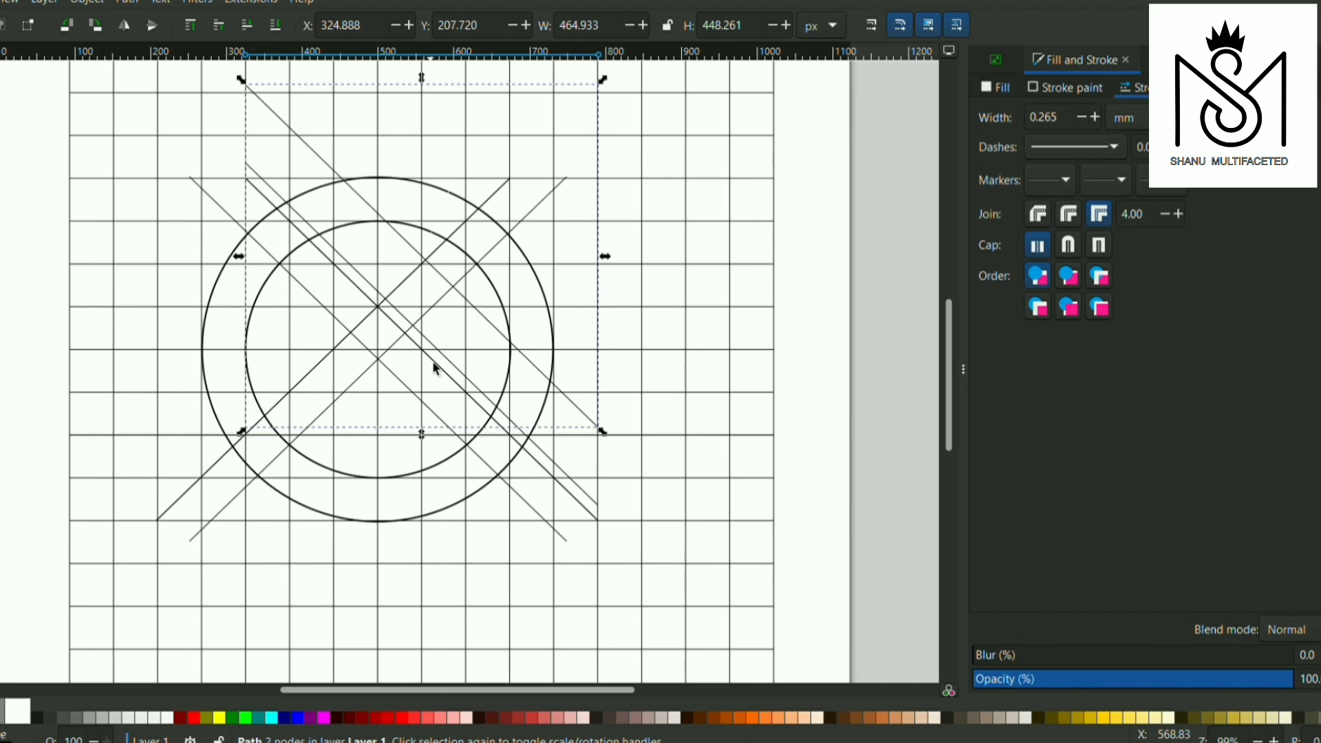
key(Up)
key(Up)
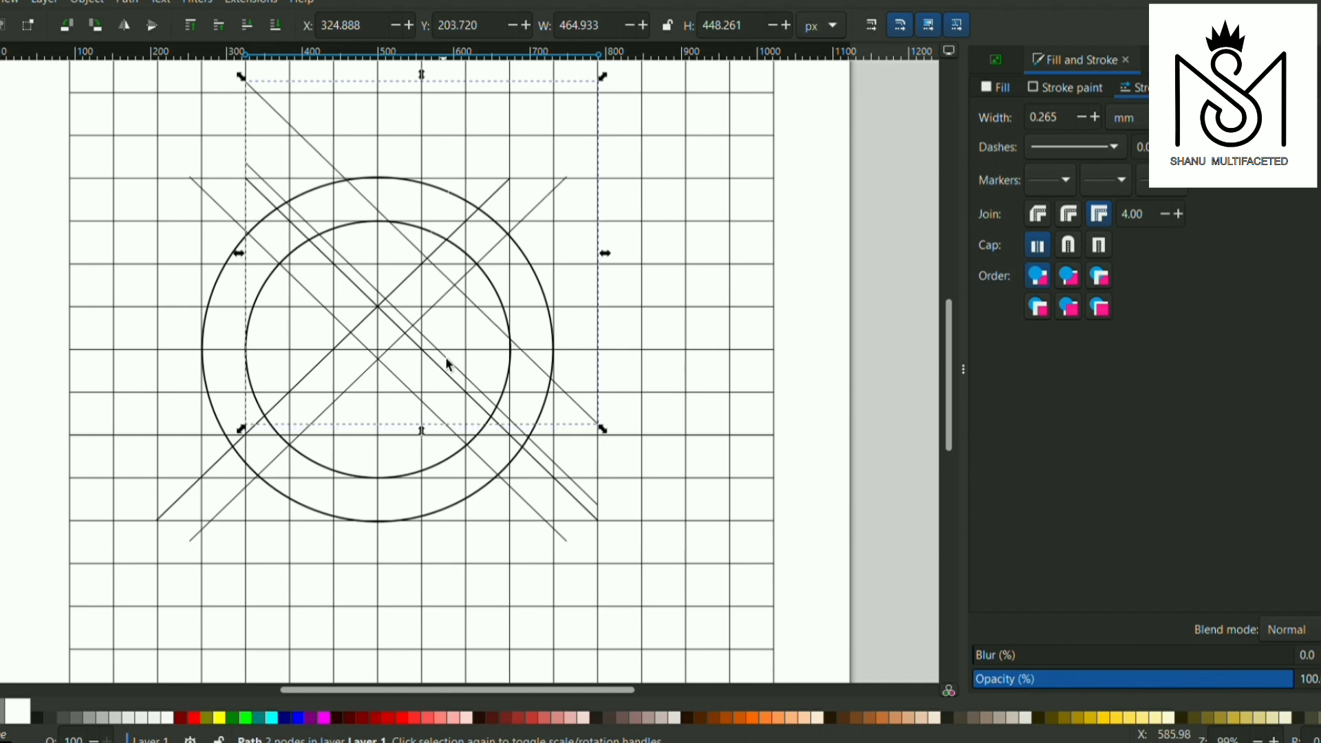
Select the first copied diagonal beside the original line and raise it to Y 297.720 px
click(448, 358)
key(Up)
key(Up)
key(Up)
key(Up)
key(Up)
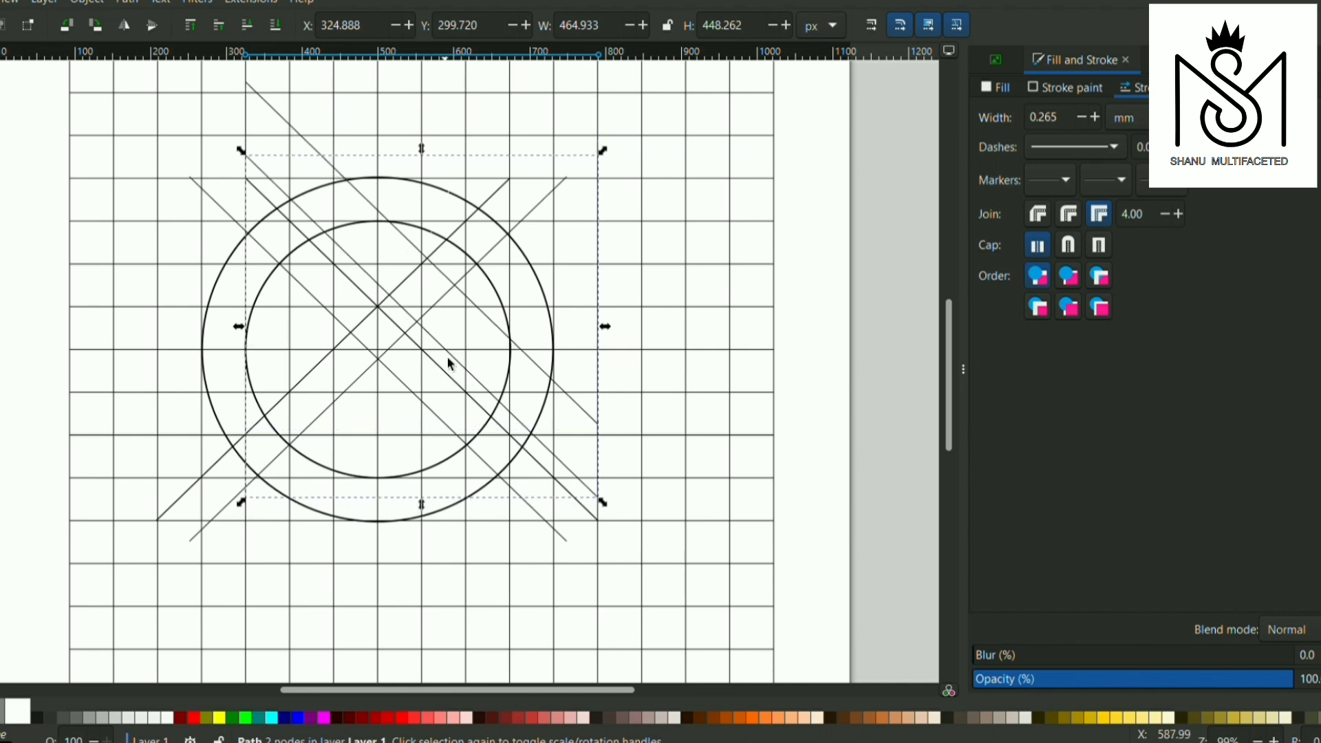
key(Up)
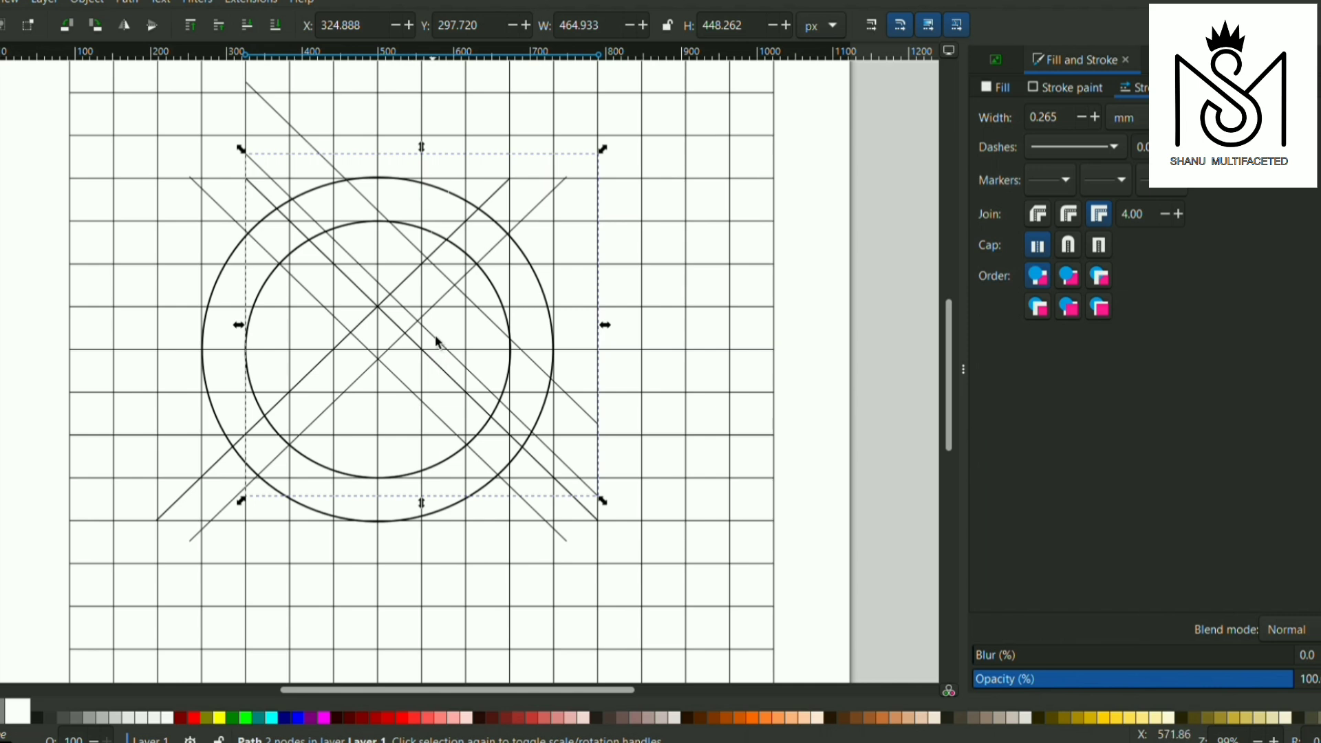
Duplicate that diagonal and move the copy straight down below the crossing lines to Y 435.720 px
key(Down)
key(Down)
key(Down)
key(Down)
key(Down)
key(Down)
key(Down)
key(Down)
key(Down)
key(Down)
key(Down)
key(Down)
key(Down)
key(Down)
key(Down)
key(Down)
key(Down)
key(Down)
key(Down)
key(Down)
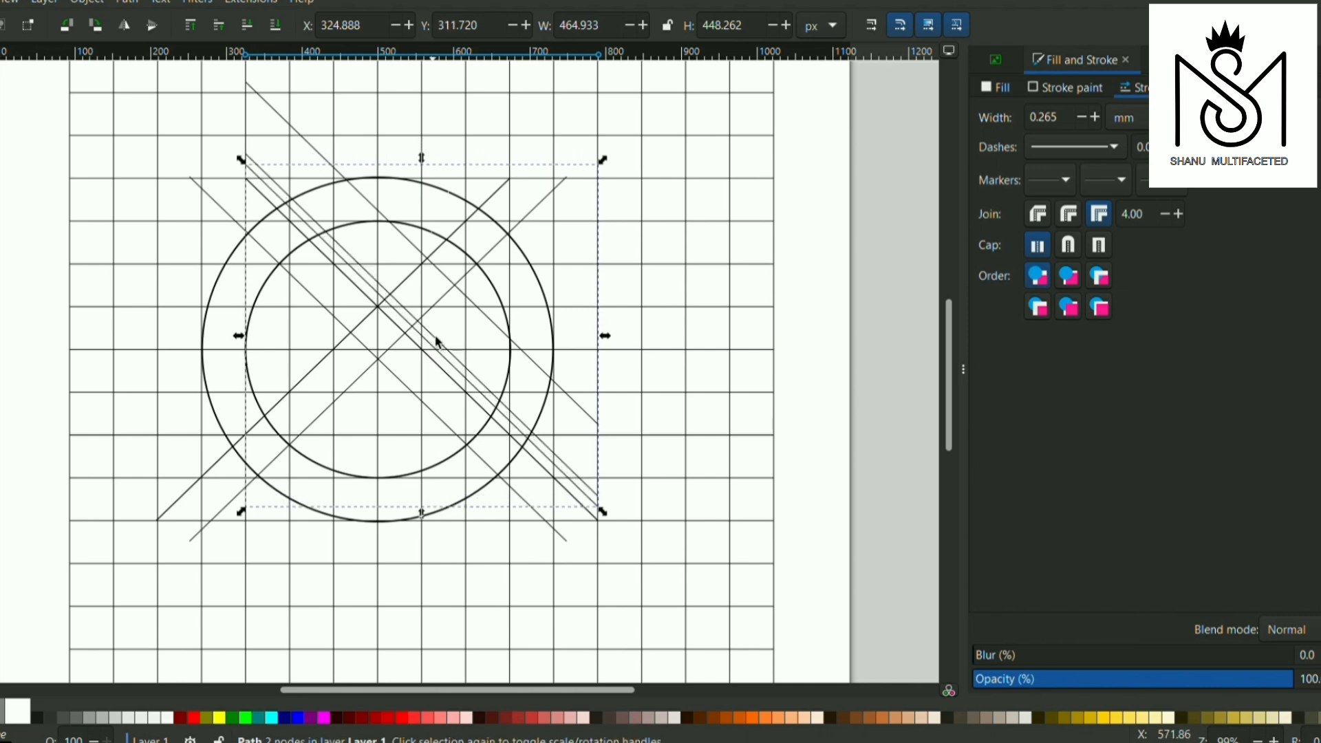
key(Down)
key(Down)
key(Down)
key(Down)
key(Down)
key(Down)
key(Down)
key(Down)
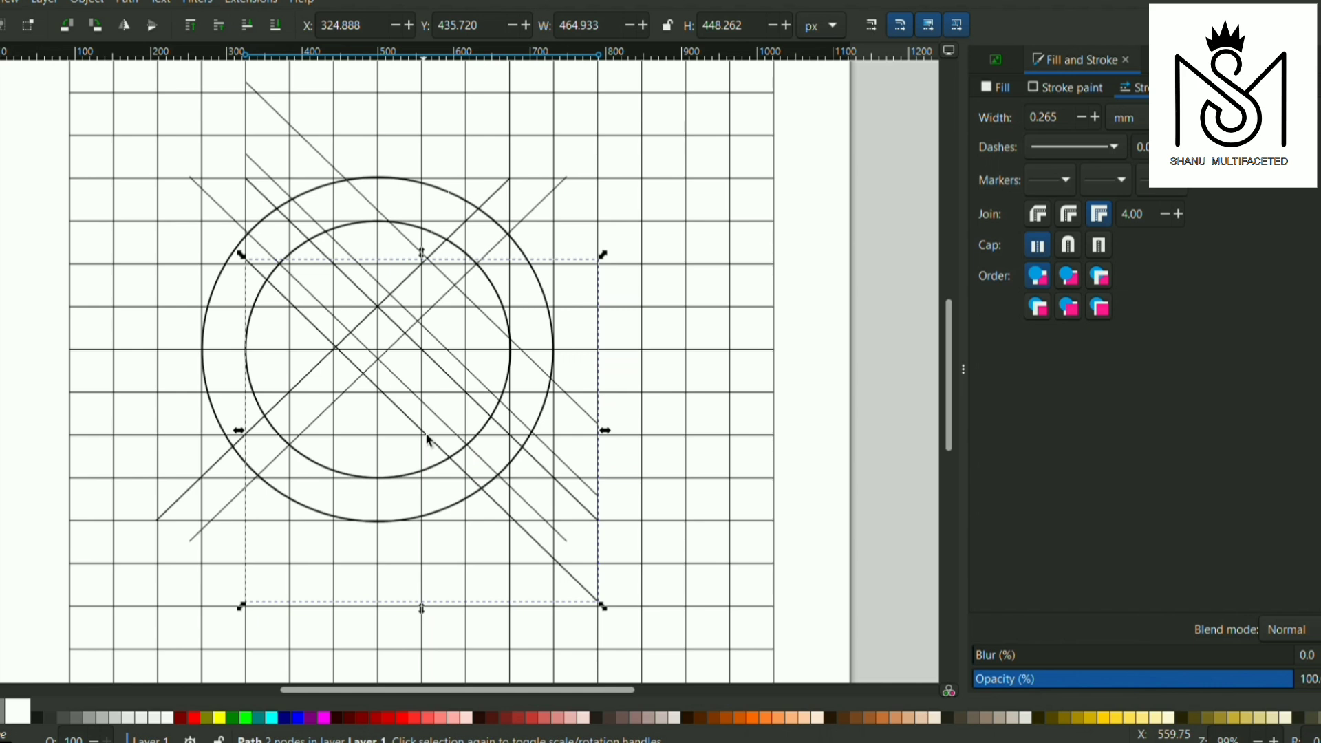
Duplicate the lowered diagonal and move the new copy straight down to Y 573.721 px, across the circles' lower-left part
key(Down)
key(Down)
key(Down)
key(Down)
key(Down)
key(Down)
key(Down)
key(Down)
key(Down)
key(Down)
key(Down)
key(Down)
key(Down)
key(Down)
key(Down)
key(Down)
key(Down)
key(Down)
key(Down)
key(Down)
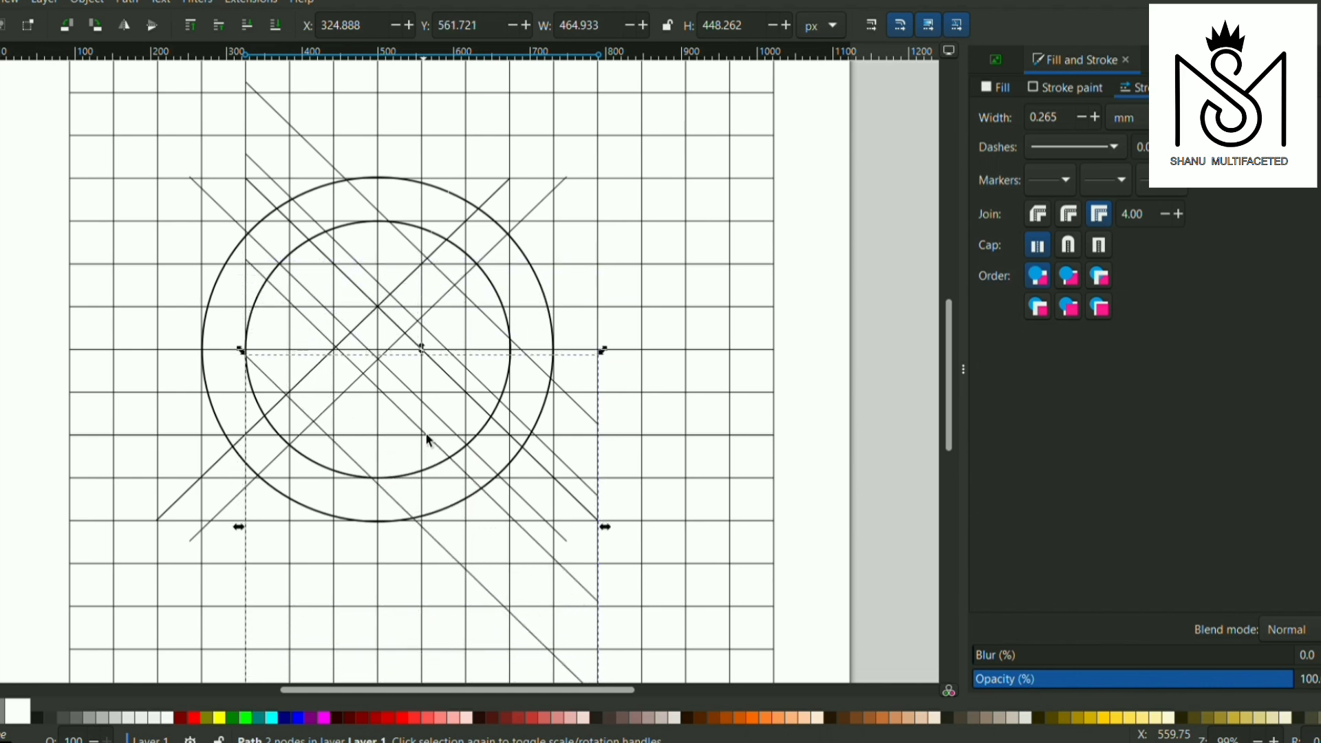
key(Down)
key(Down)
key(Down)
key(Down)
key(Down)
key(Down)
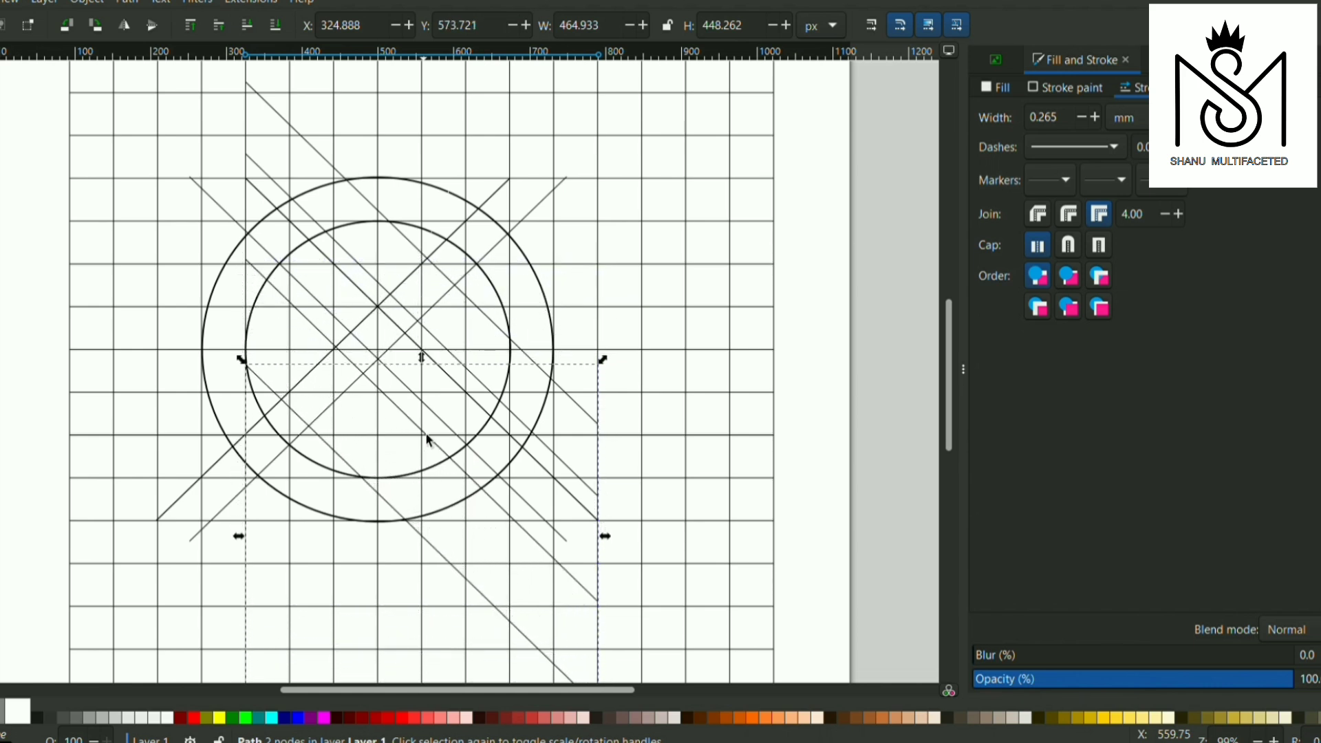
Raise the uppermost copied diagonal, crossing the circles' upper-right part, to Y 199.720 px and deselect it
click(497, 328)
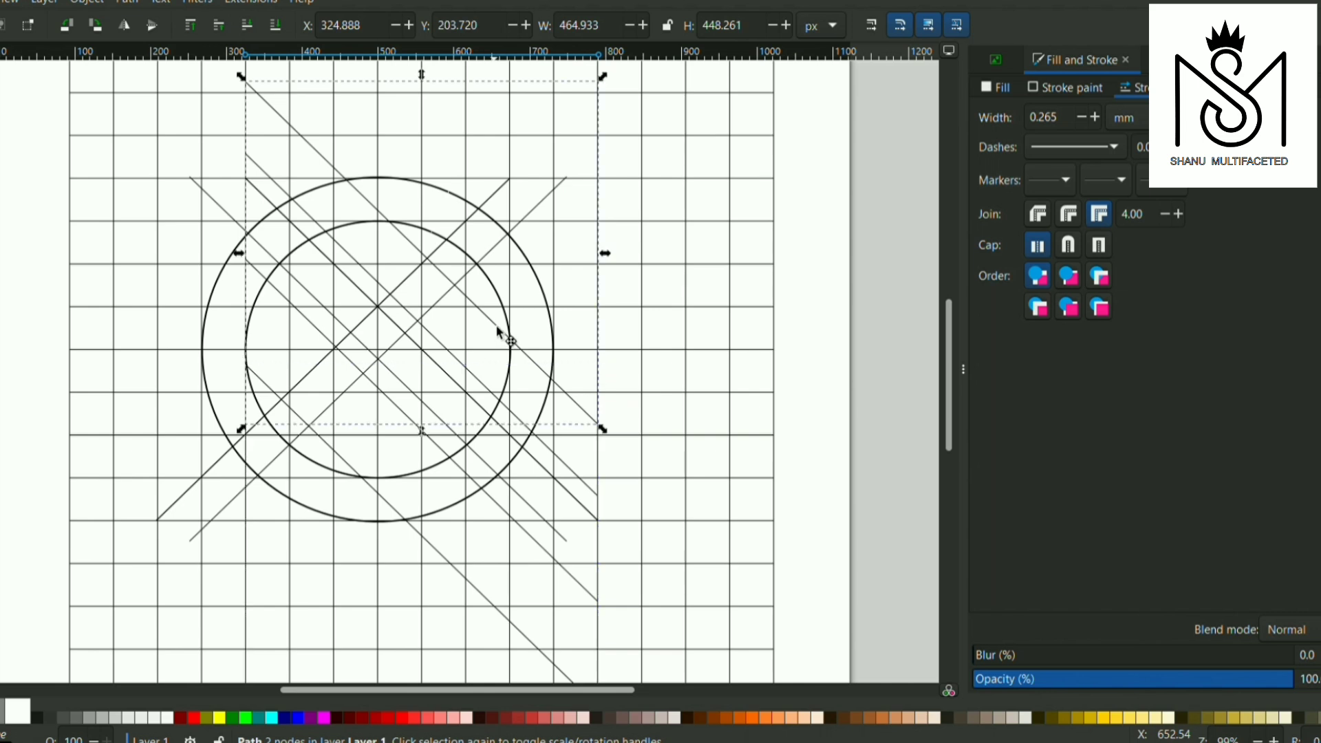
key(Up)
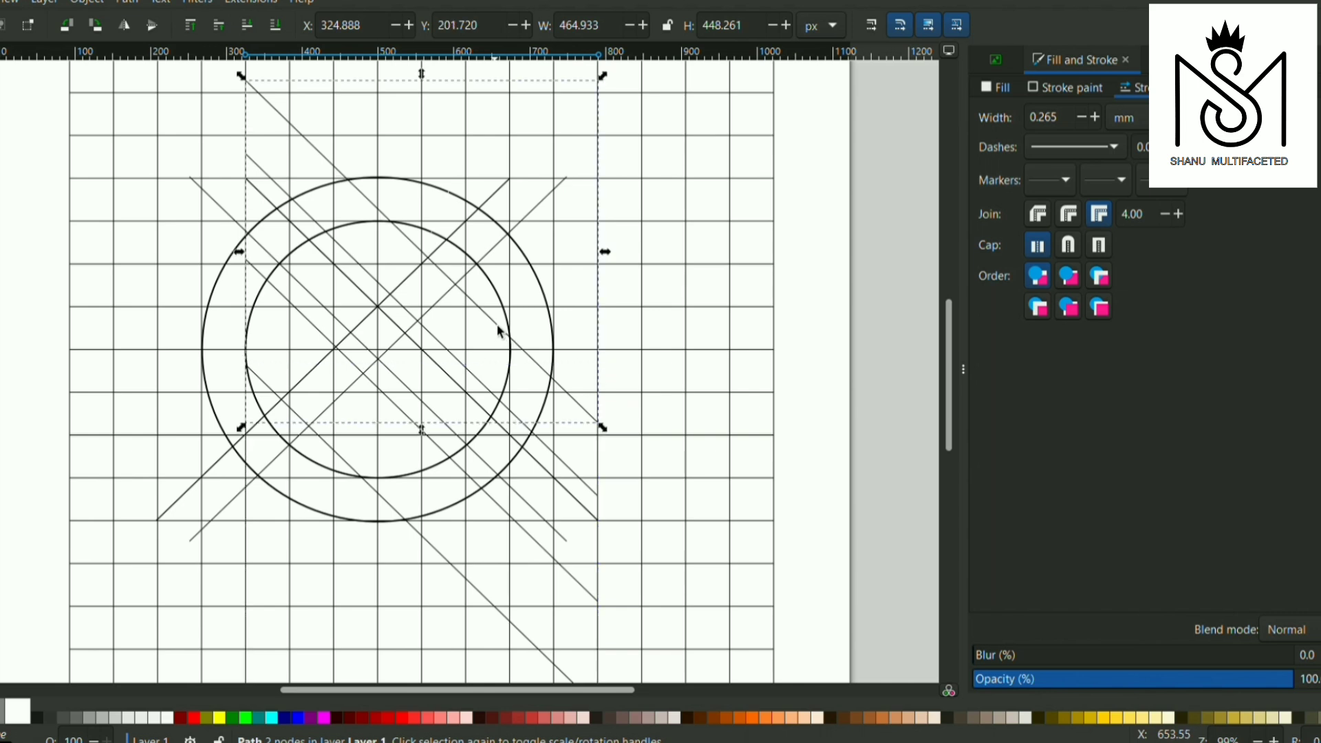
key(Up)
click(685, 401)
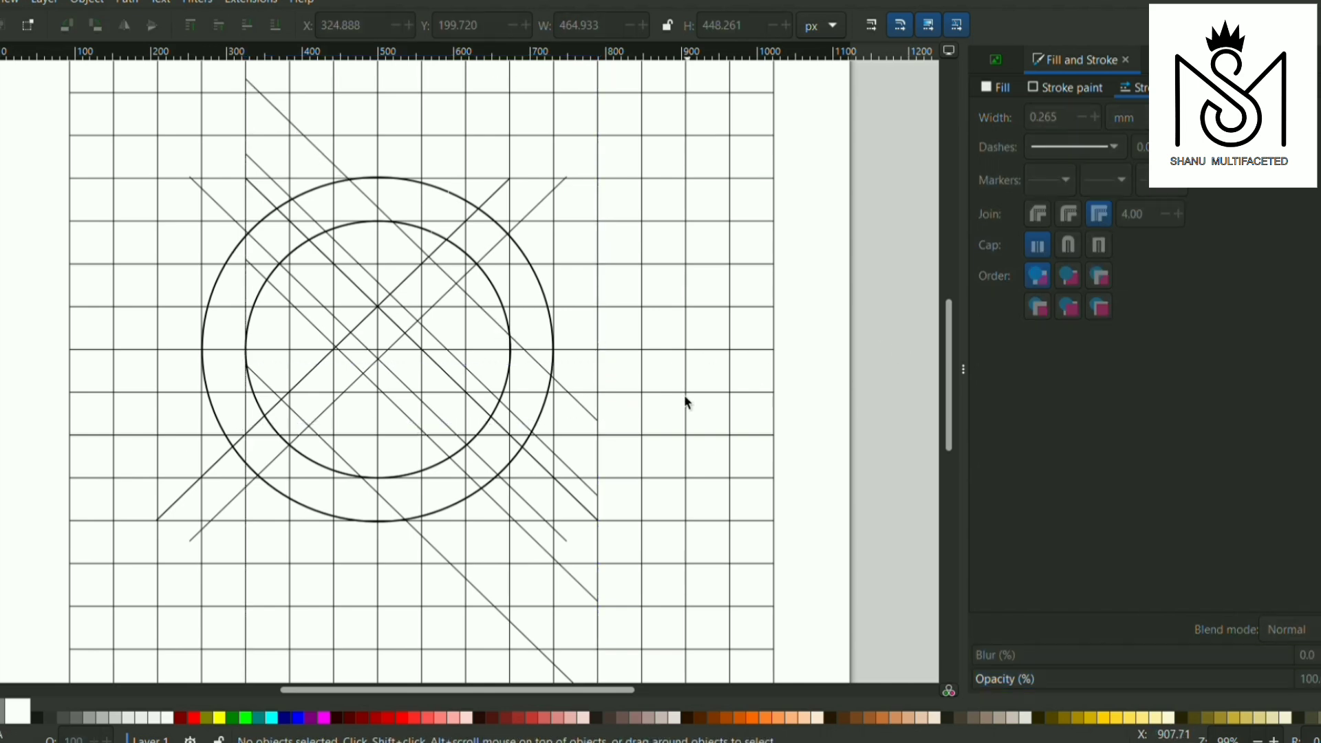
Select the whole grid with both circles and all diagonals, and start the Shape Builder on them
key(minus)
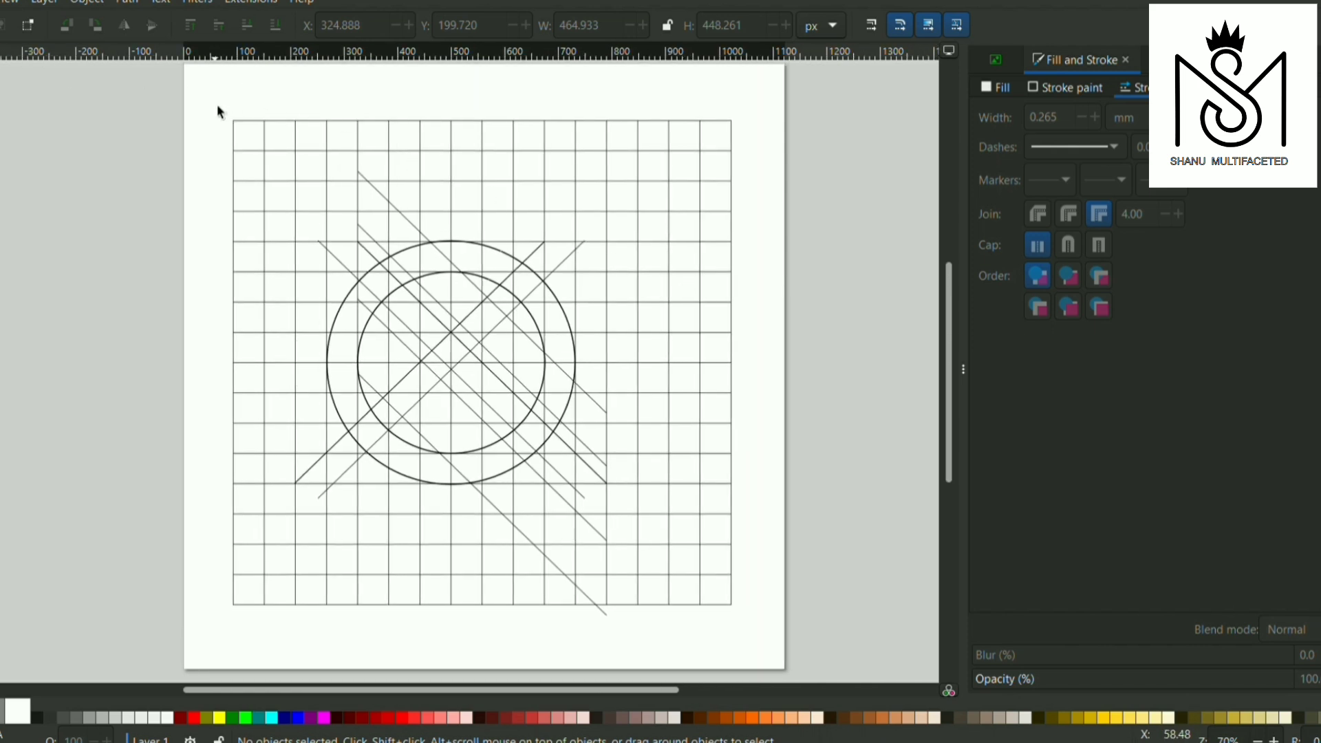
drag(216, 105, 771, 629)
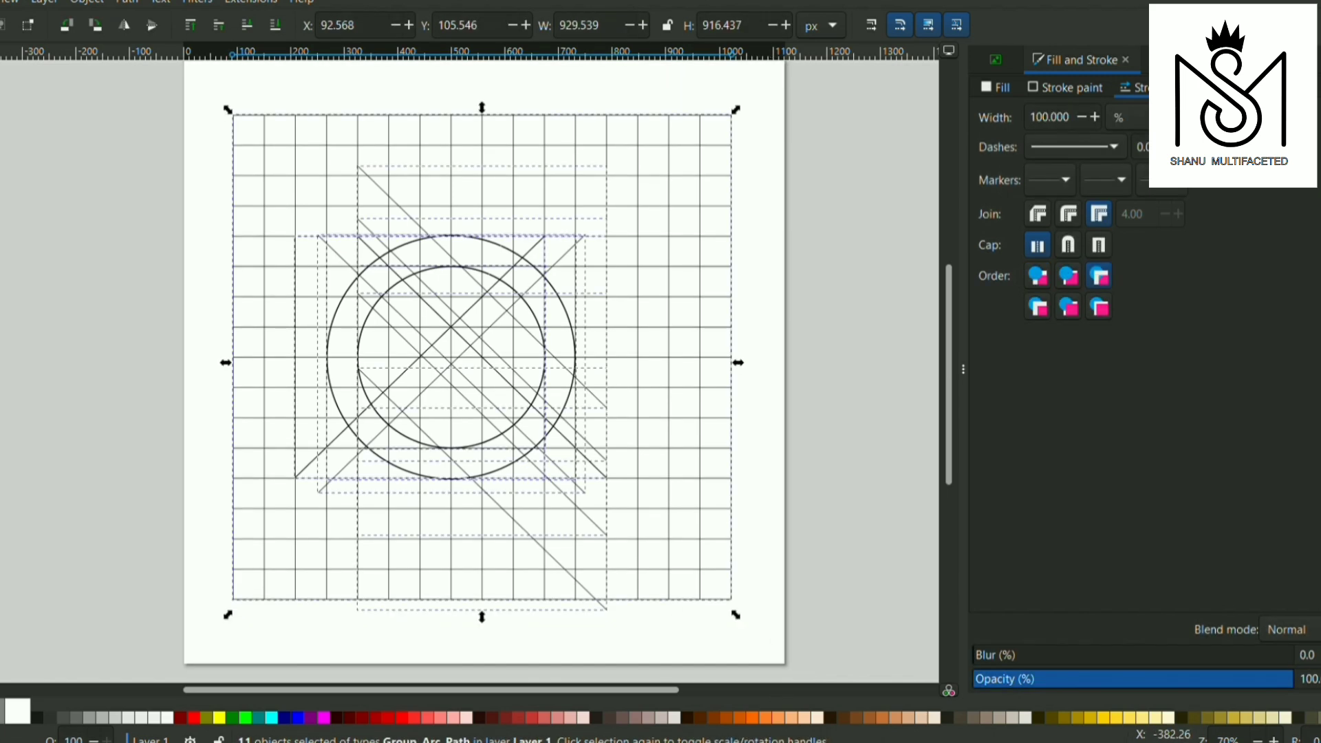
key(x)
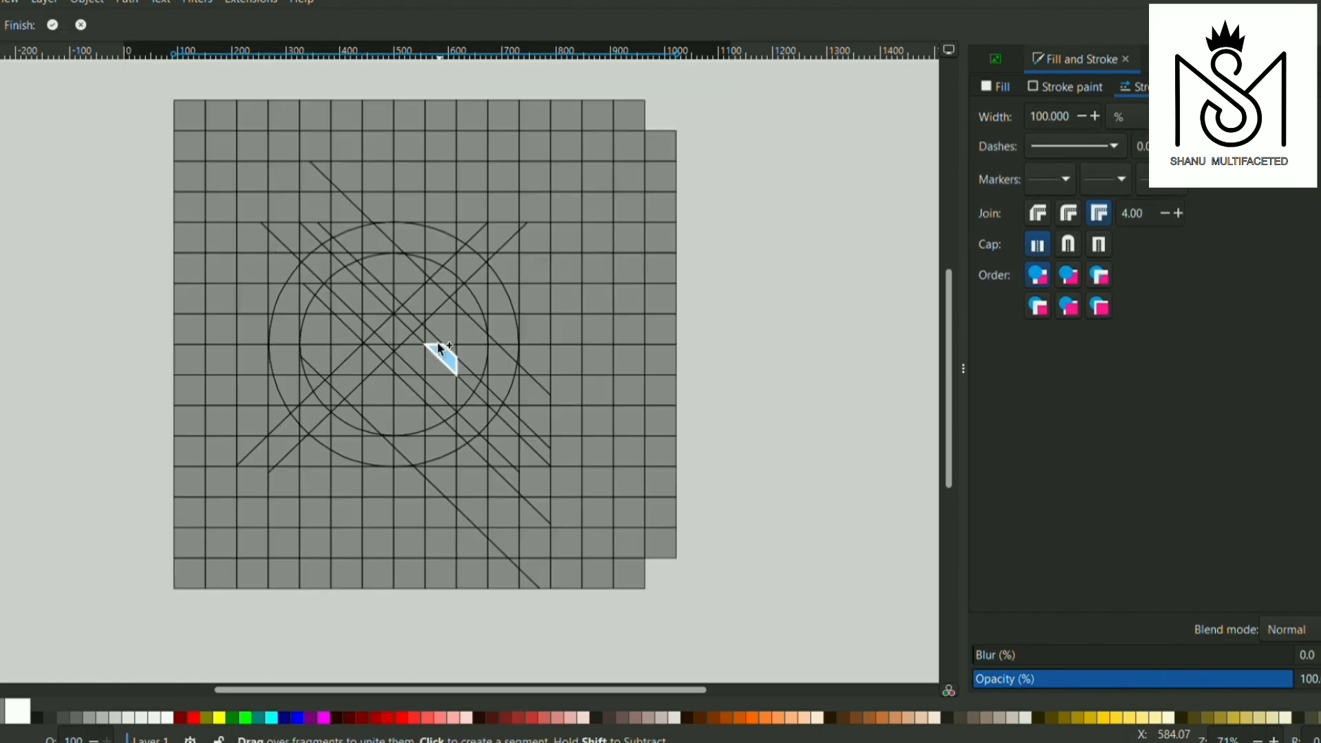
Unite the fragments of the ring's upper arc, starting at the short gap beside the descending diagonal band and passing the circles' highest point
scroll(474, 341, up, 2)
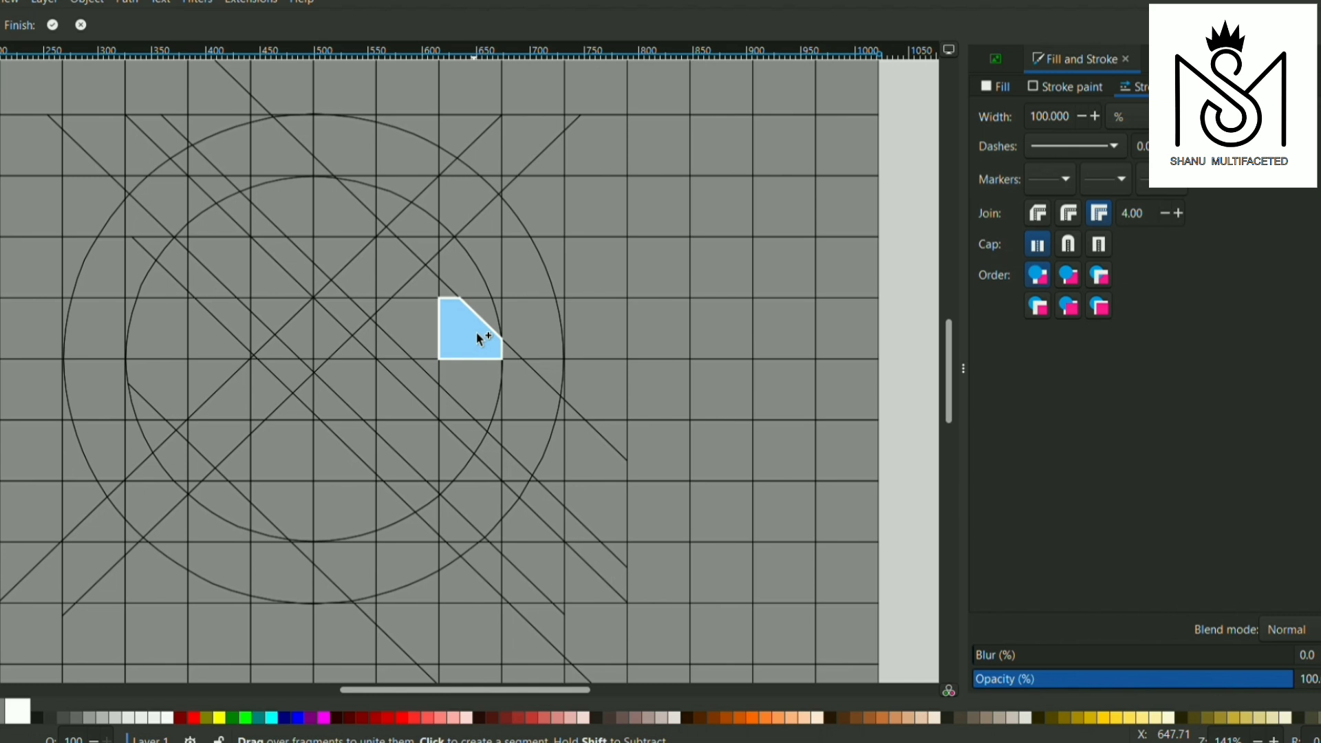
scroll(480, 338, left, 3)
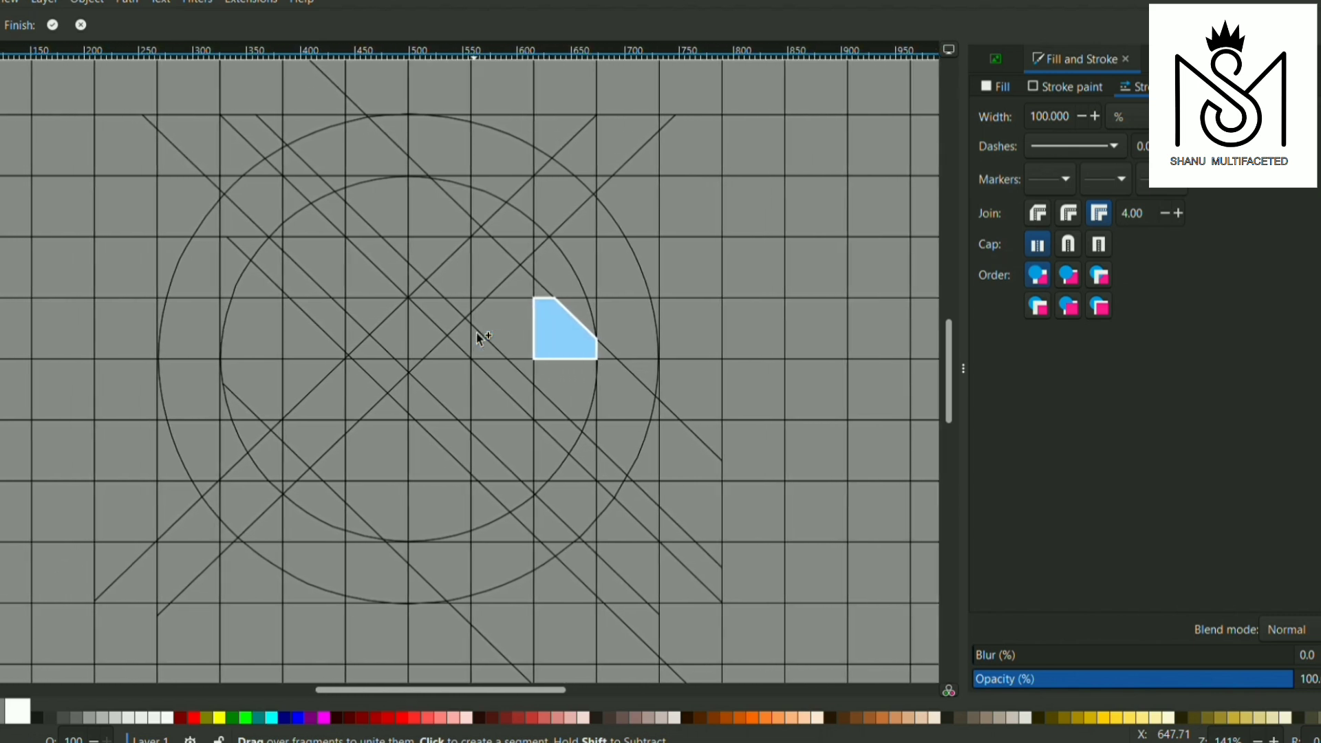
click(332, 160)
click(341, 183)
click(357, 165)
click(357, 178)
click(392, 135)
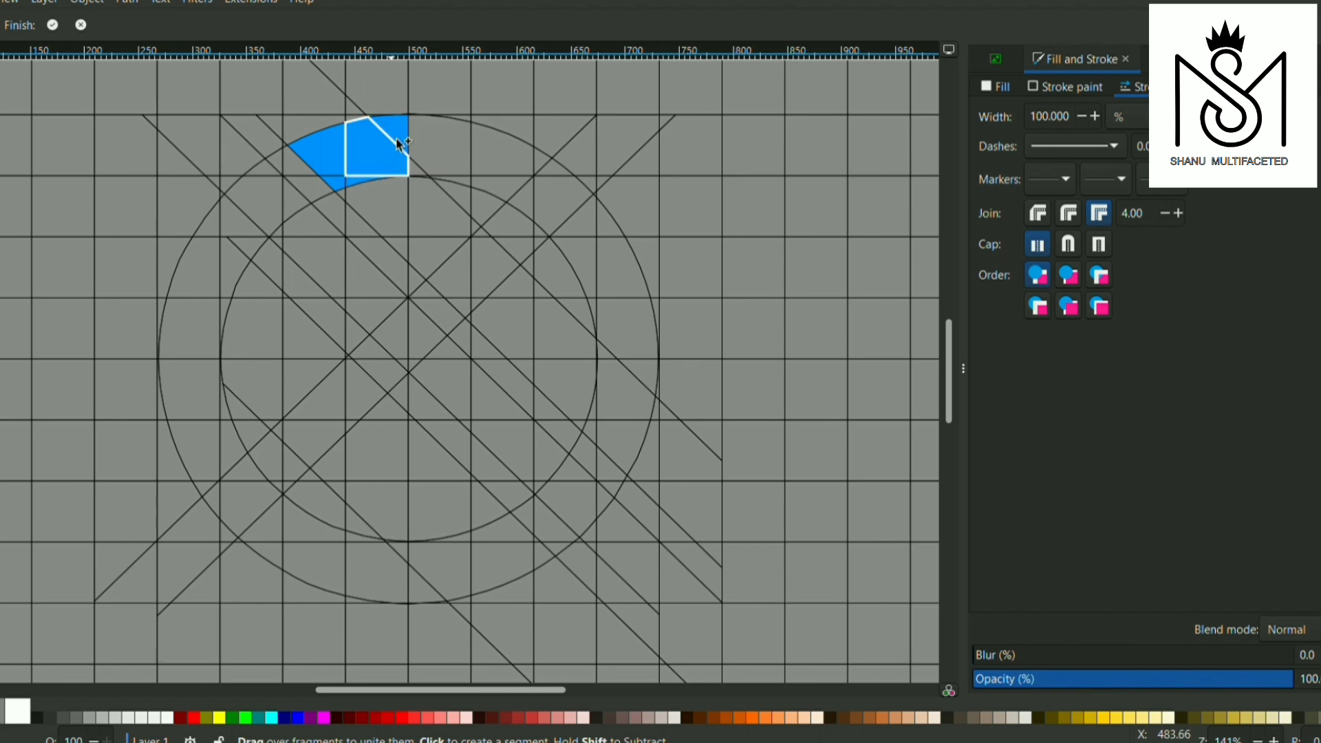
click(448, 146)
click(420, 172)
click(487, 162)
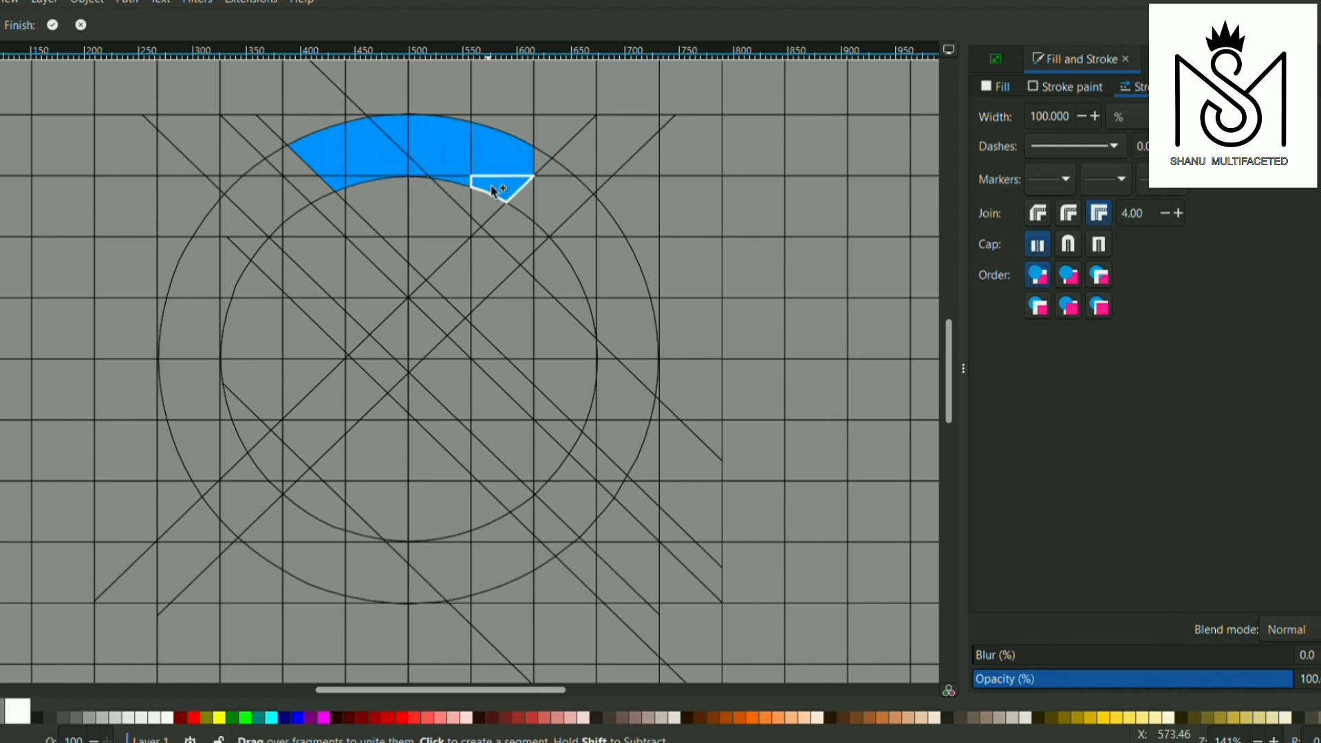
Extend the upper arc to the rising diagonal band and add that band's arm outside the ring at the upper right
click(501, 183)
click(527, 201)
click(548, 177)
click(571, 168)
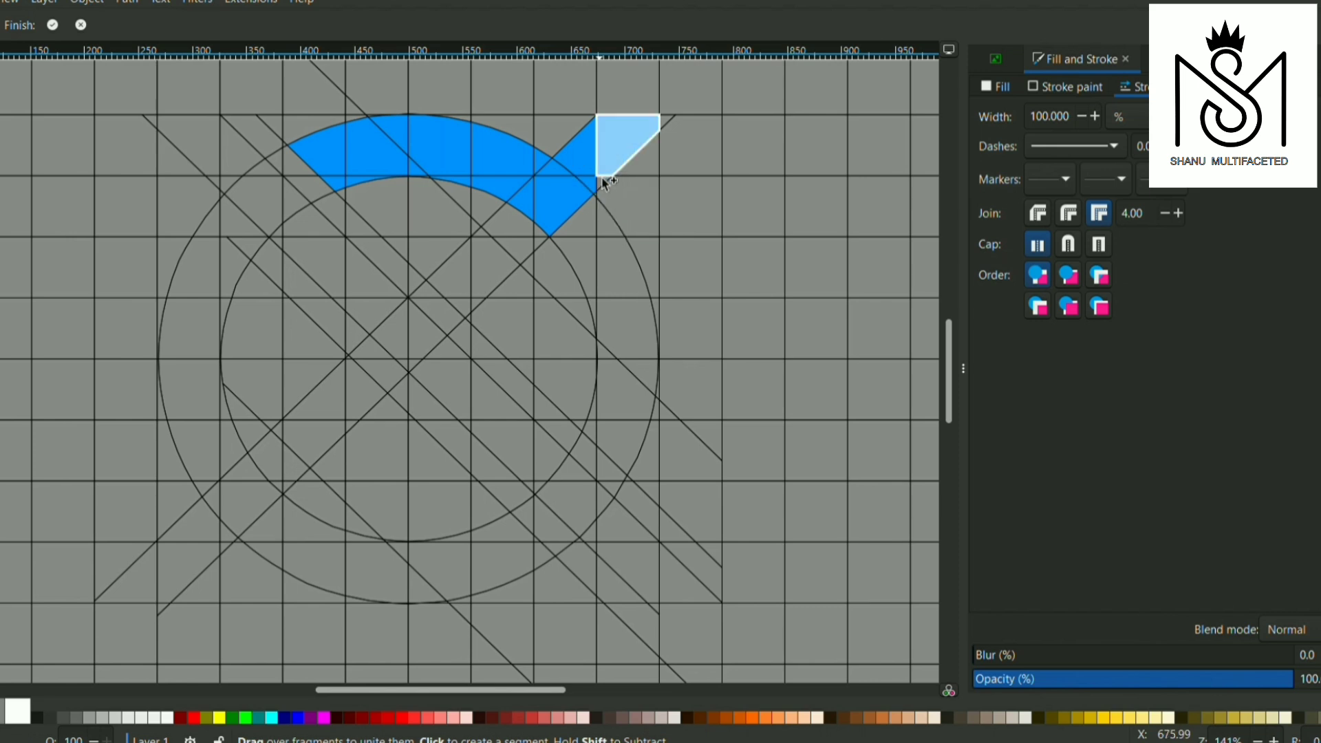
click(615, 165)
click(666, 123)
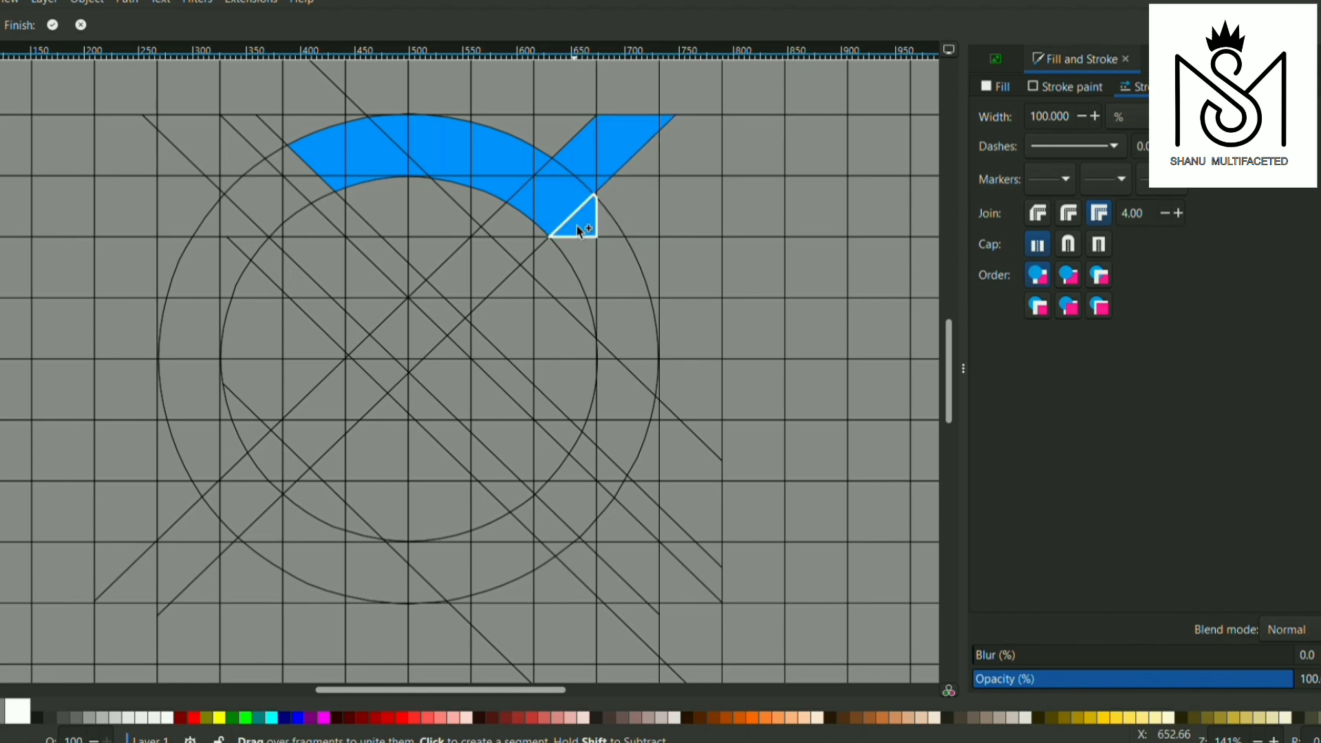
Add the ring's right-hand fragments from the upper-right arm down to the descending diagonal band
click(579, 254)
click(607, 227)
click(615, 267)
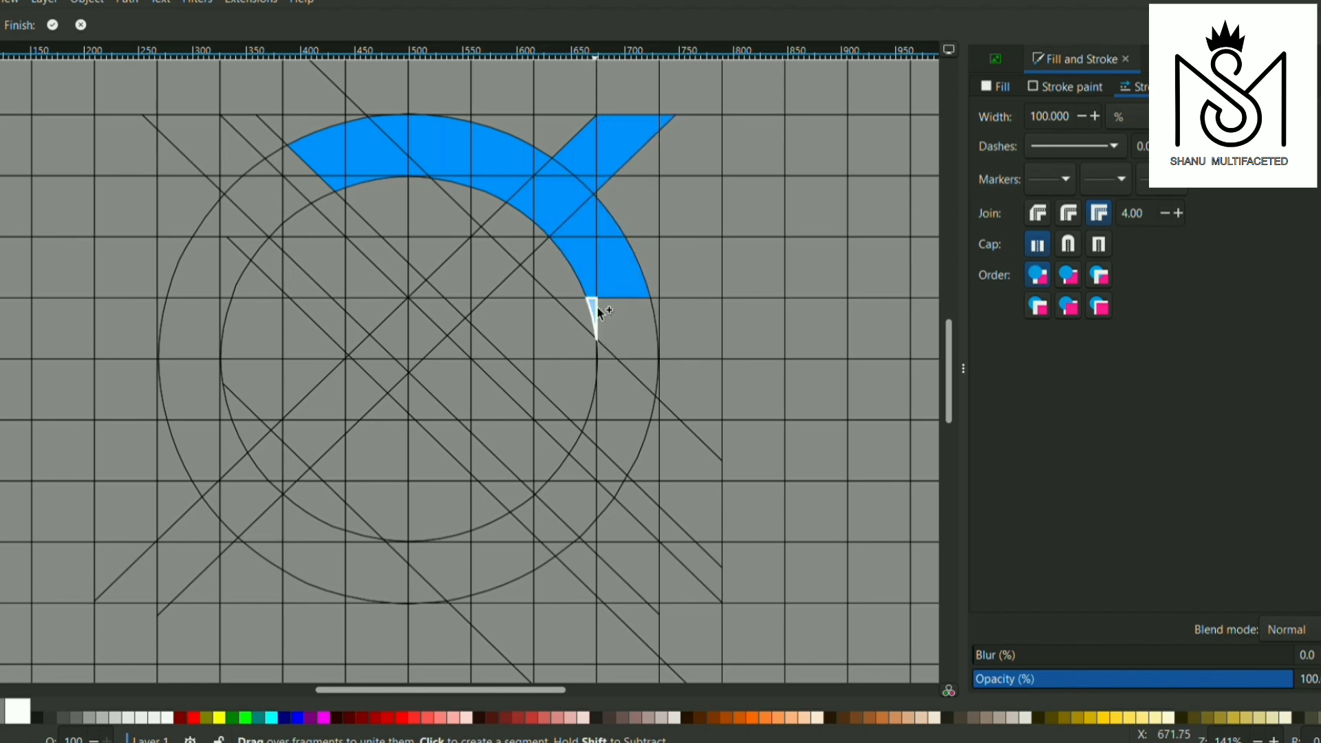
click(609, 432)
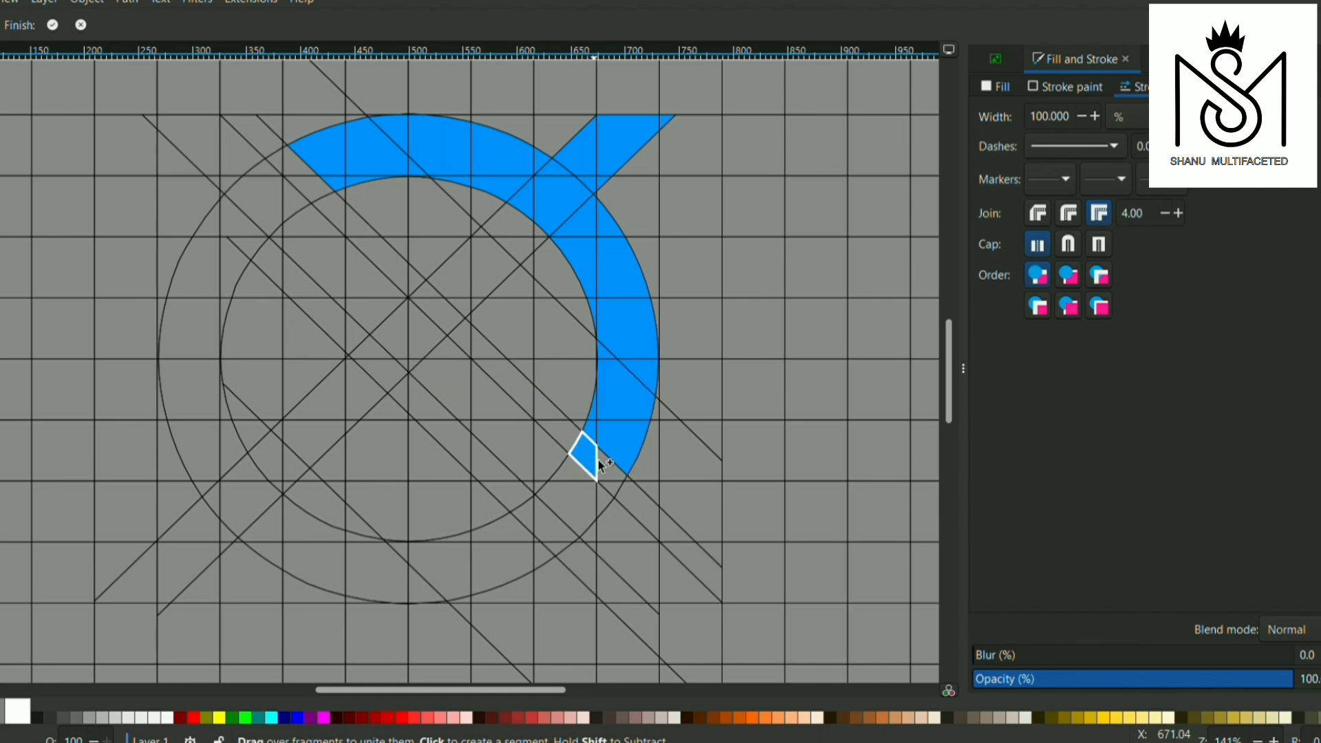
click(615, 489)
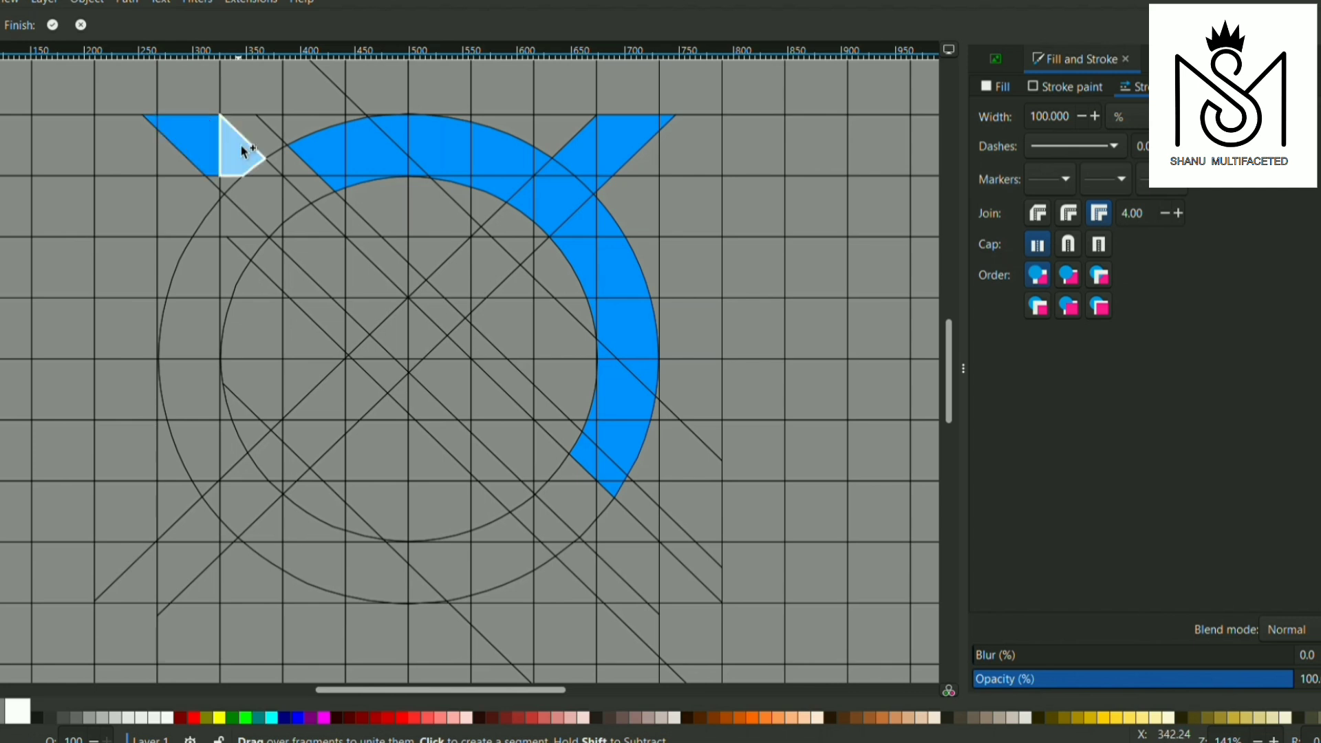
Fill the descending diagonal band from its upper-left end outside the ring to the centre of the circles
click(242, 148)
click(258, 189)
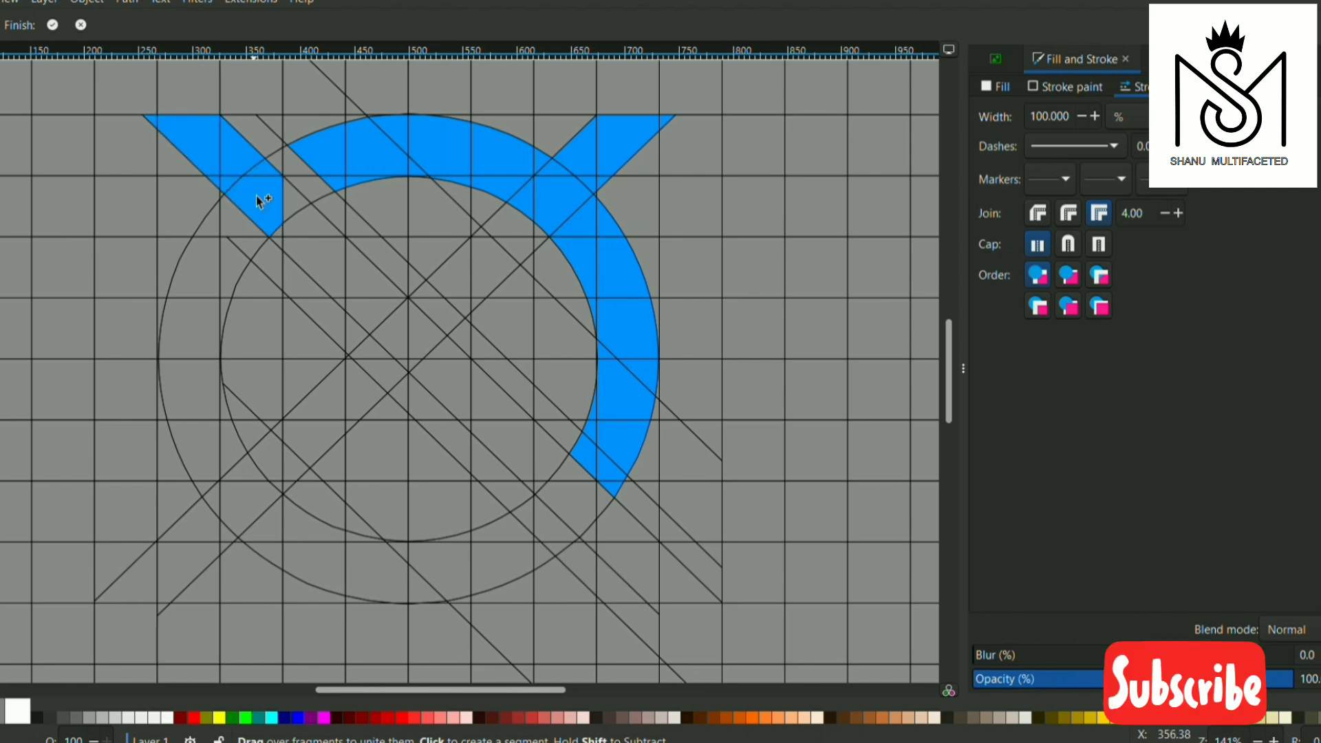
click(289, 232)
click(303, 265)
click(360, 266)
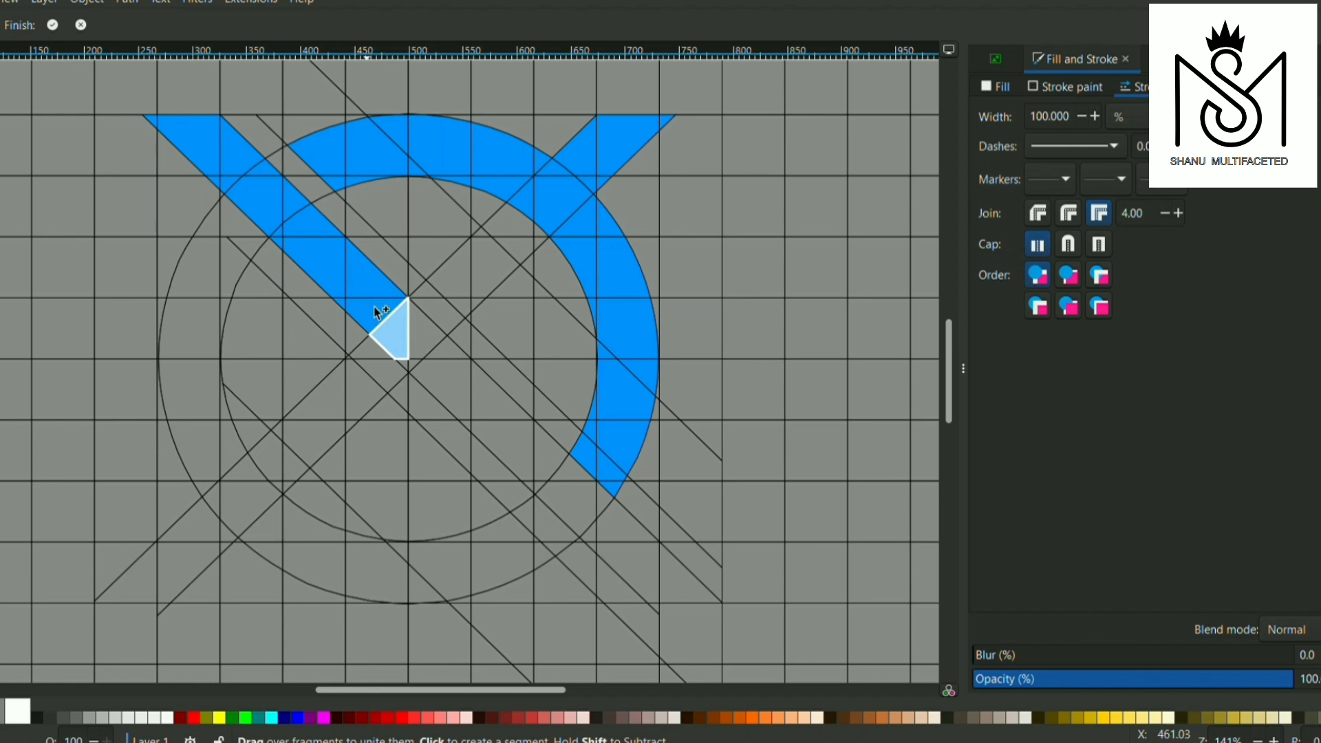
click(417, 335)
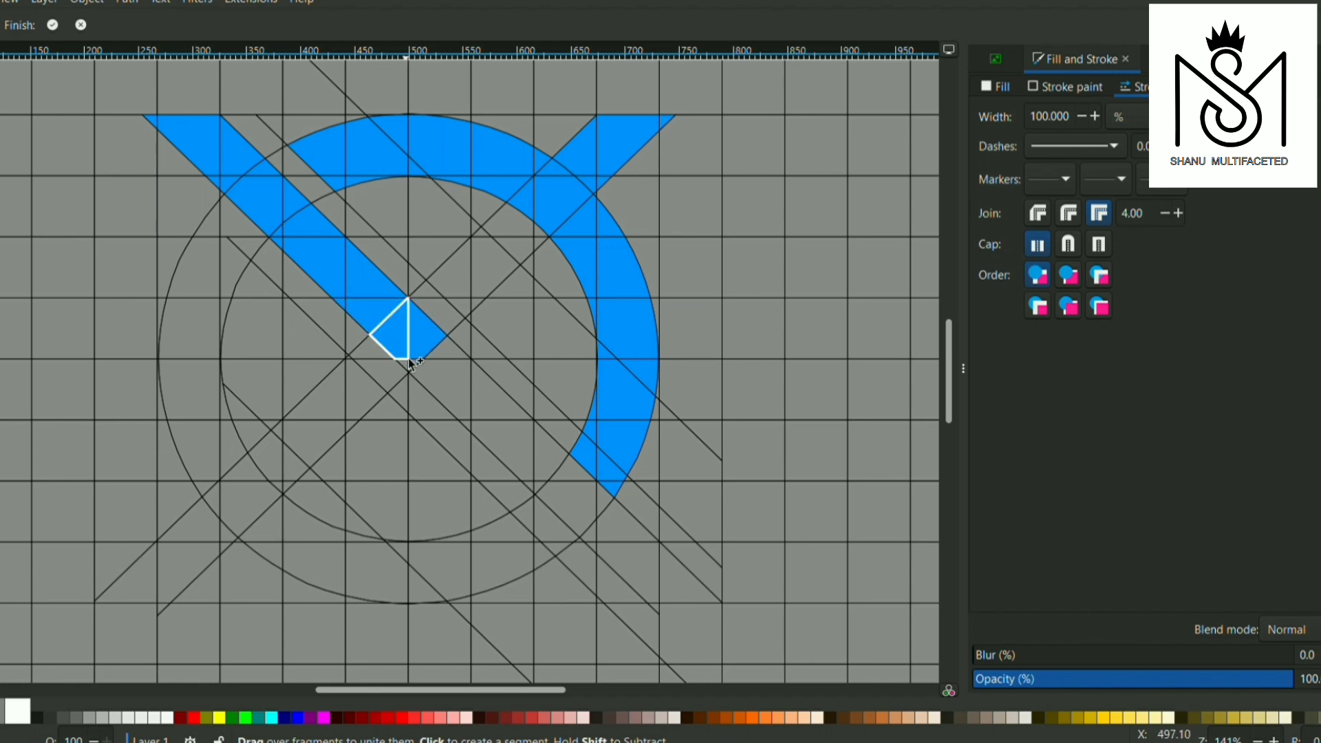
click(407, 363)
click(441, 352)
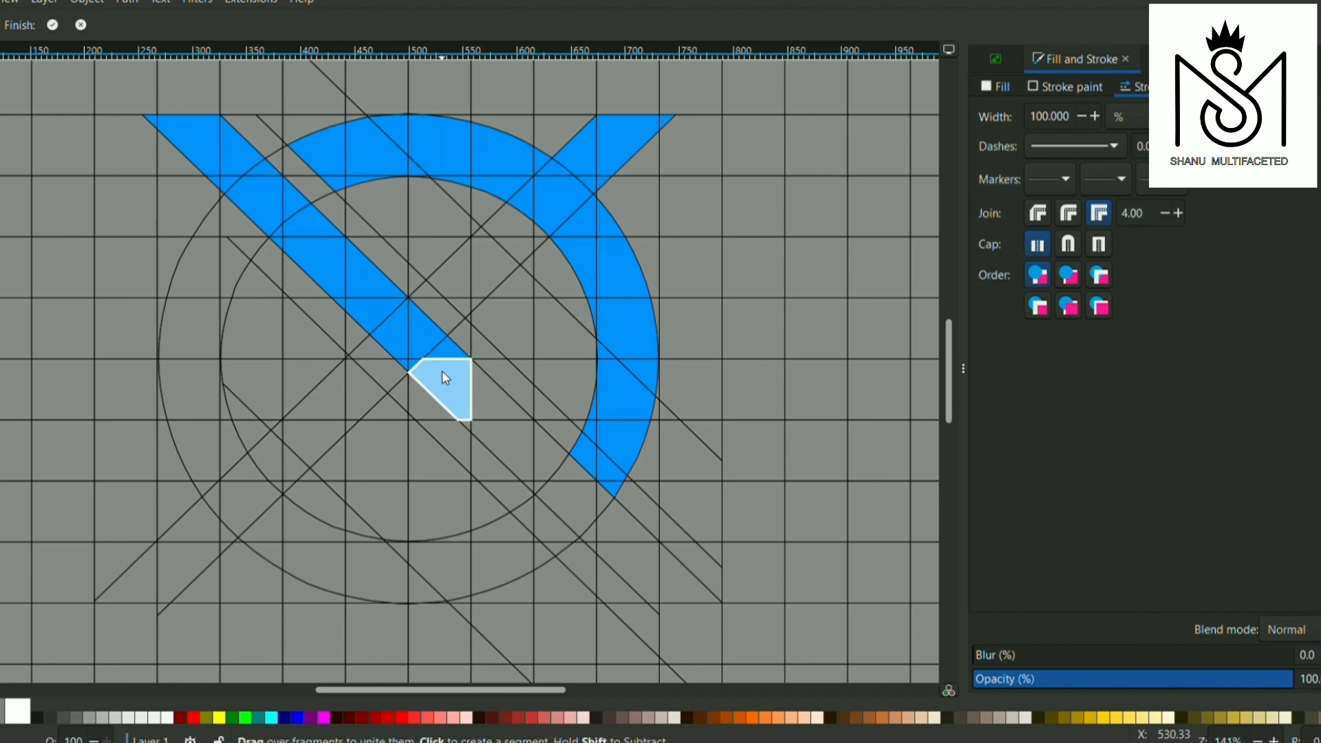
Extend the descending band from the centre to the ring's lower right, and subtract the stray fragment below the band
click(466, 417)
drag(490, 406, 500, 442)
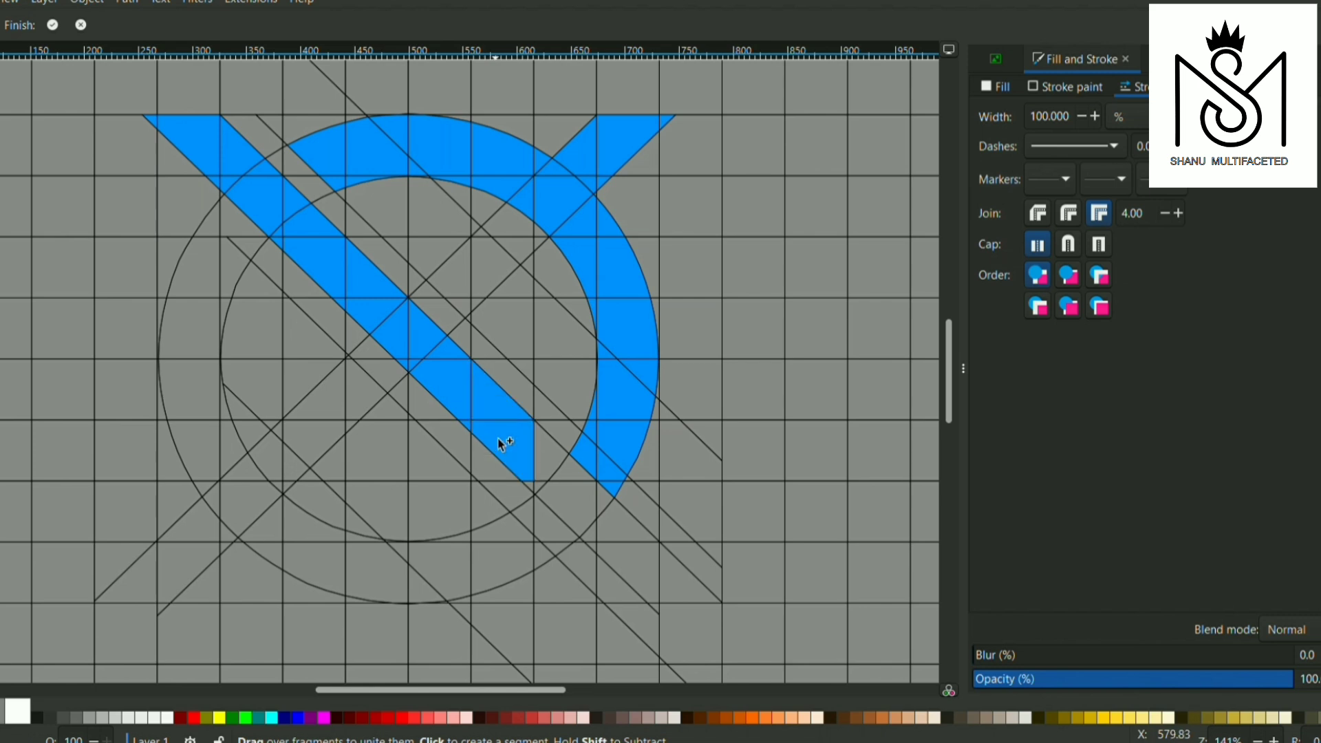
click(552, 468)
click(575, 475)
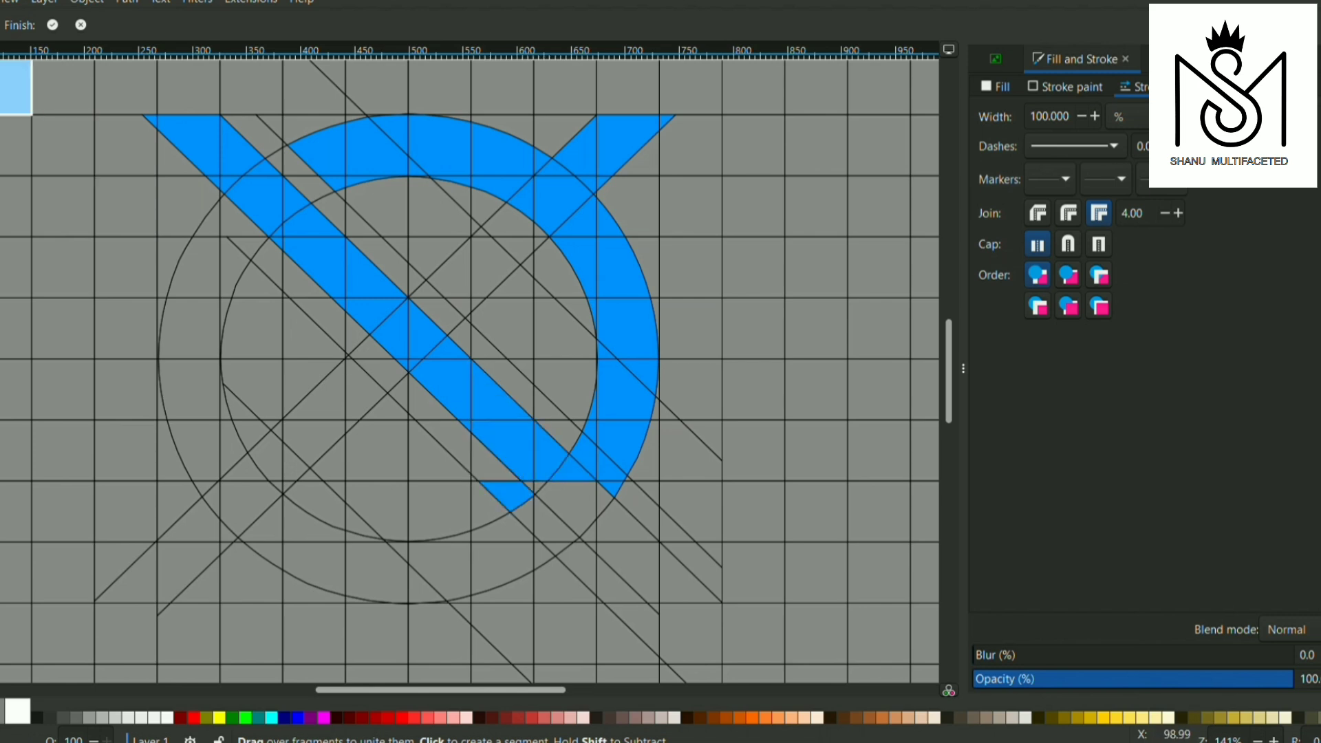
shift+click(515, 493)
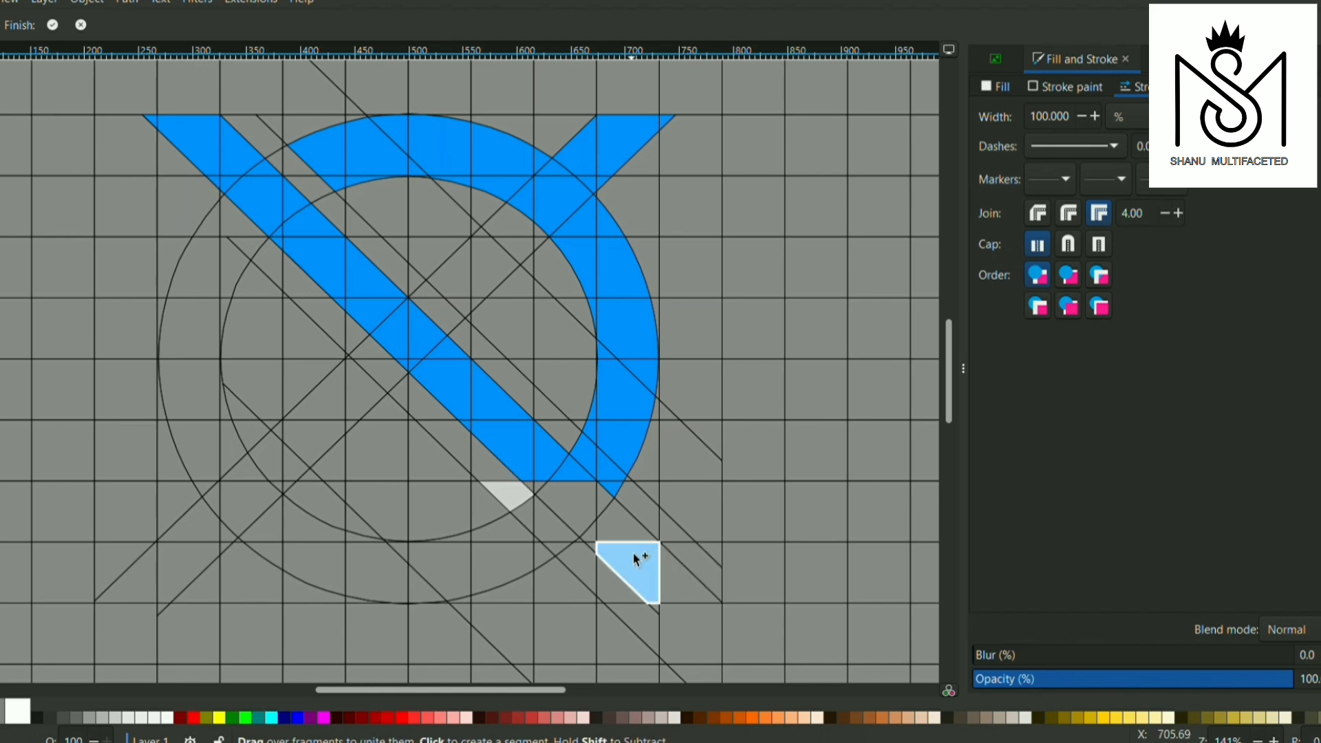
Complete the descending band across the ring to its flat lower-right end outside the circles
click(563, 498)
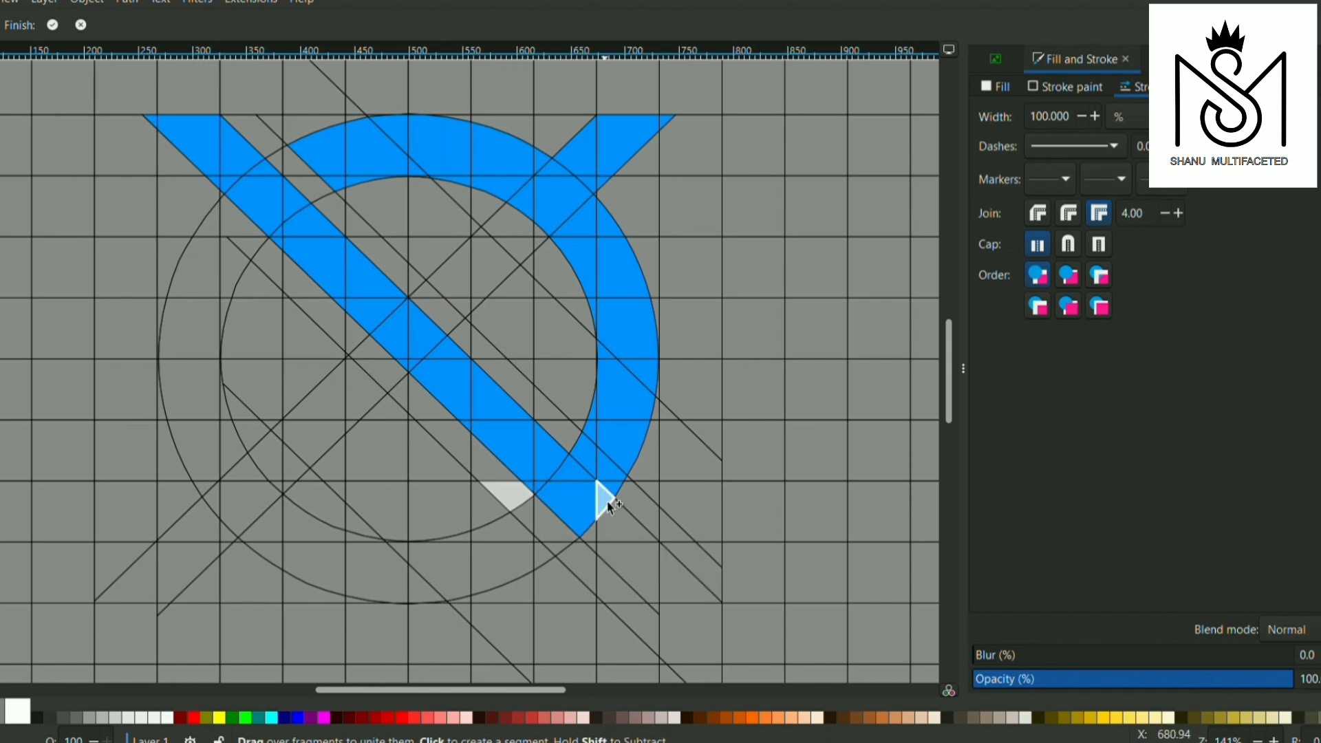
click(592, 544)
click(635, 563)
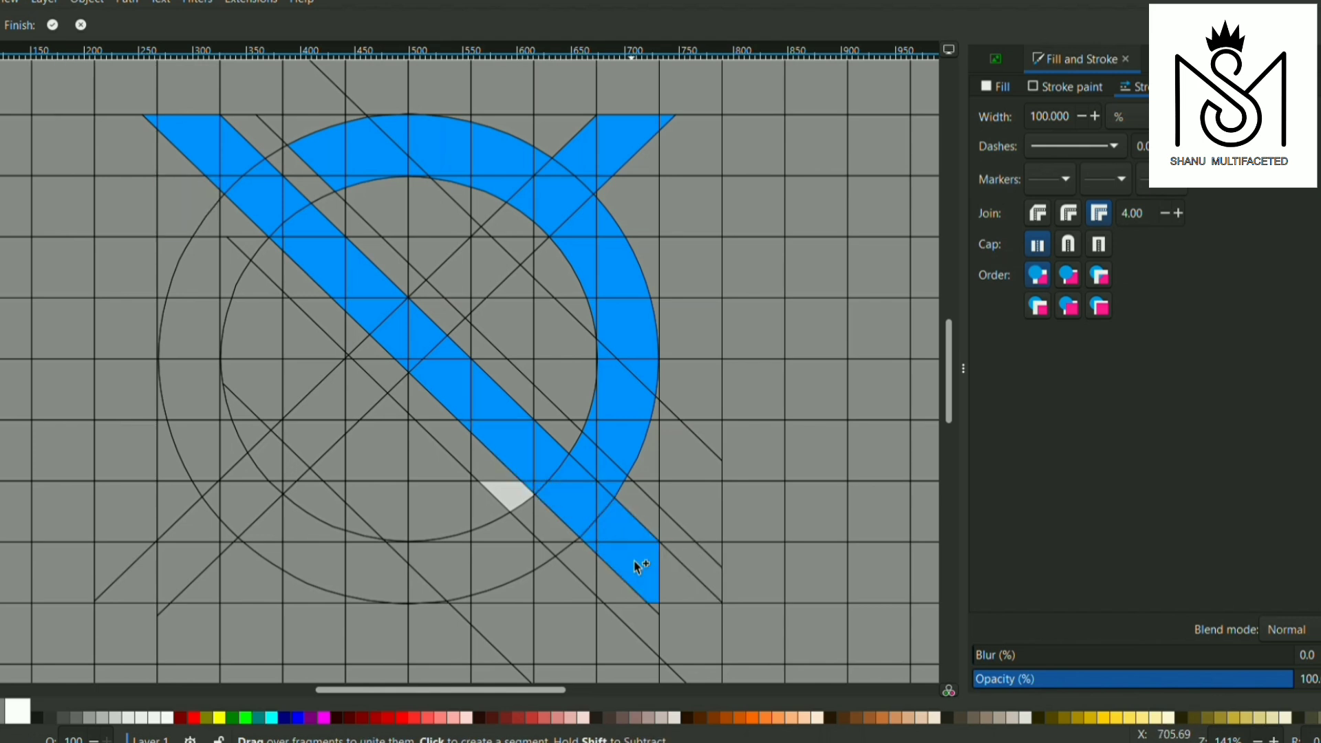
click(671, 571)
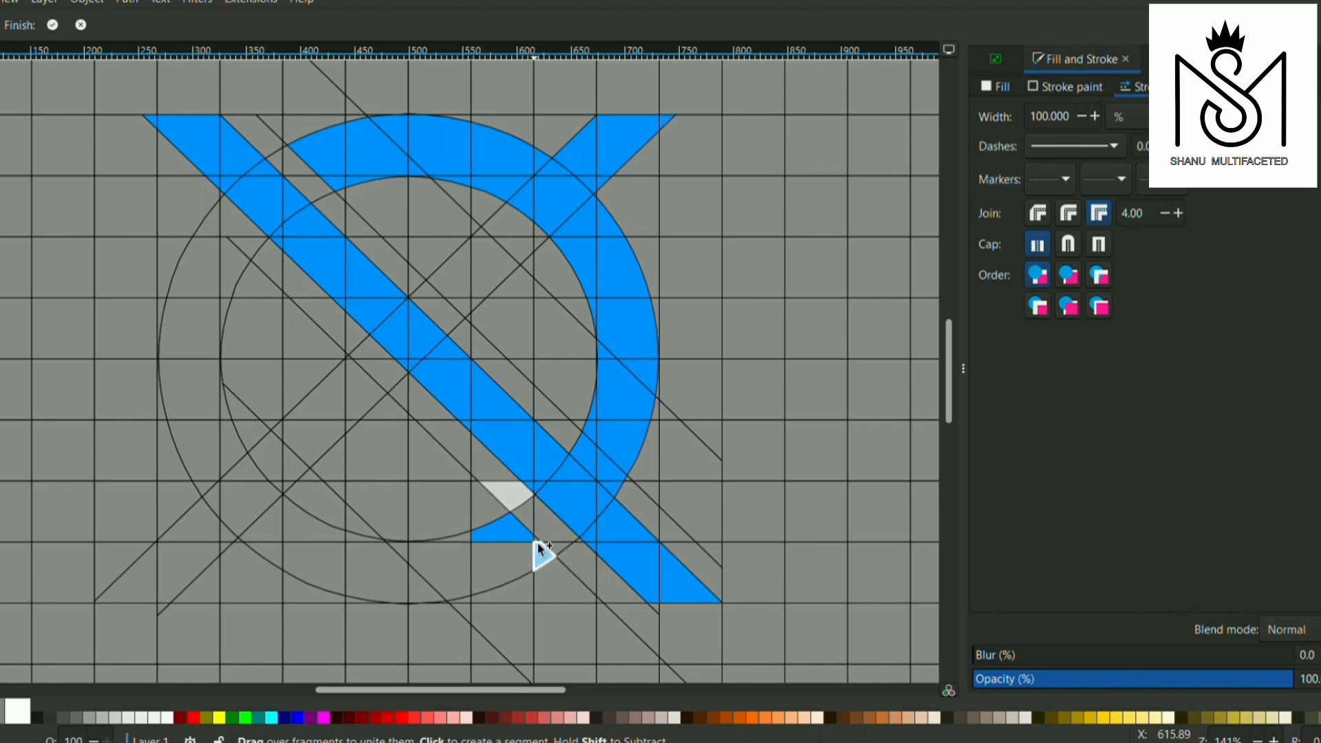
Add the ring's lower arc from the gap beside the descending band to the lower-left diagonal band
click(540, 550)
click(502, 561)
click(463, 561)
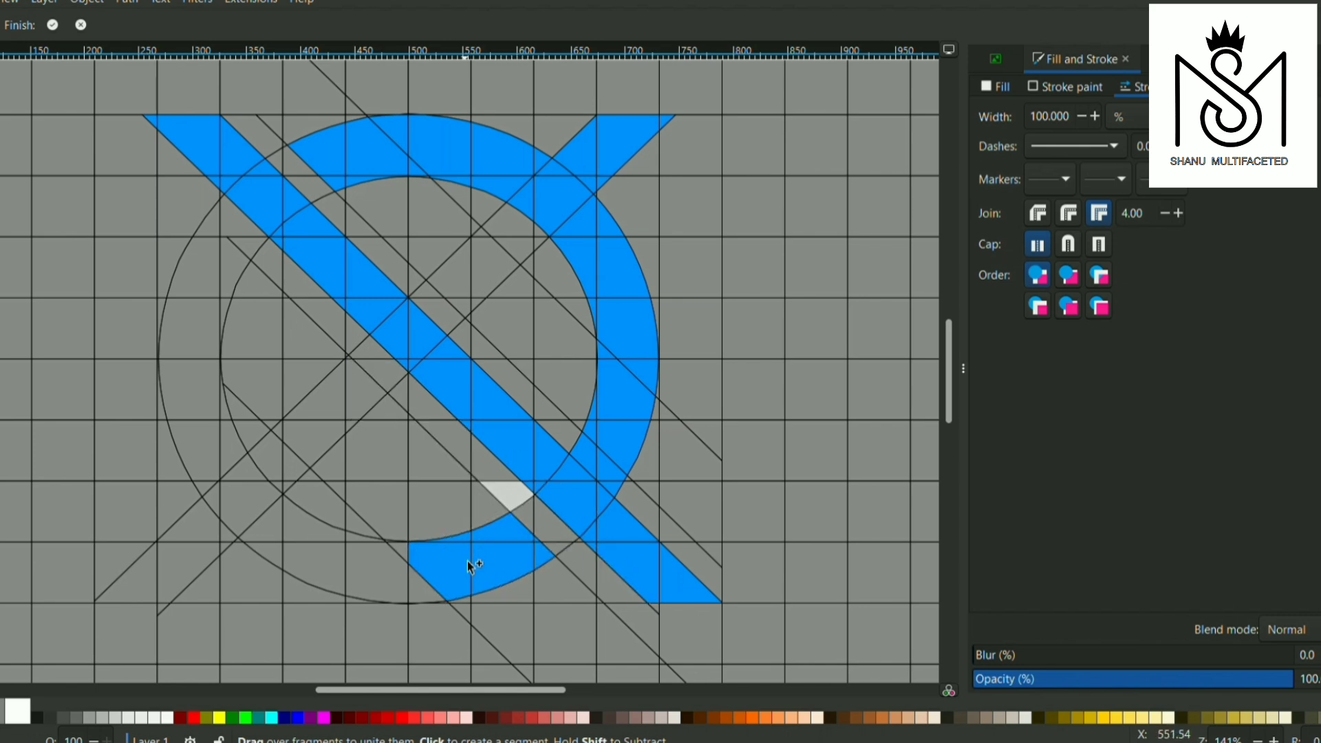
click(400, 589)
click(330, 575)
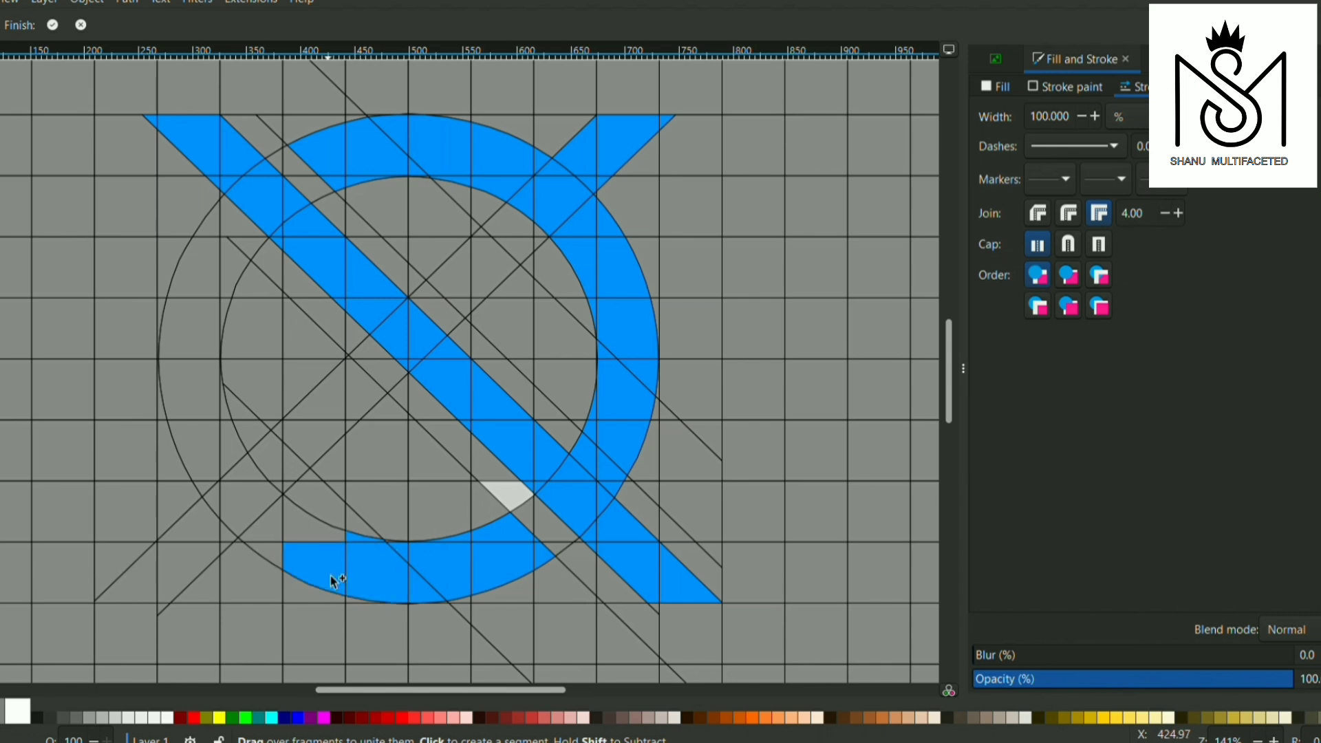
click(278, 549)
click(277, 529)
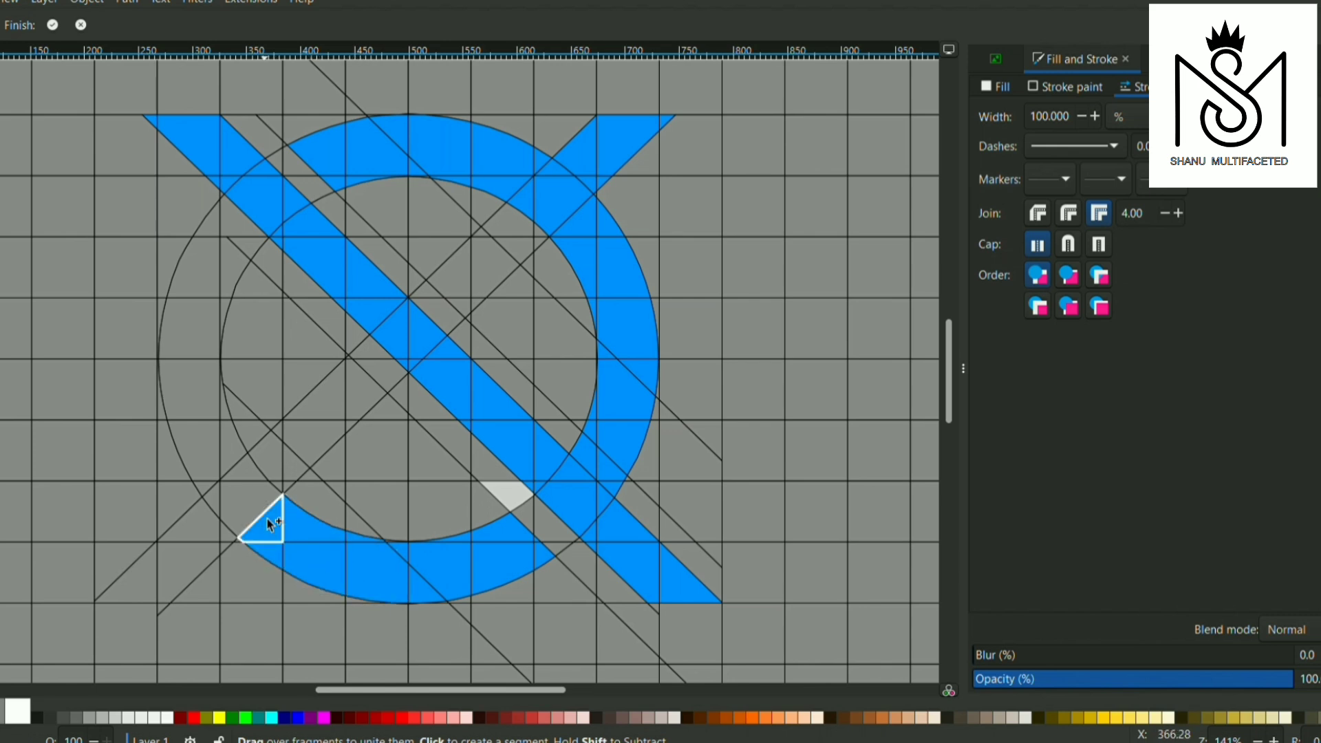
Add the rising diagonal band's lower-left arm, crossing the ring and ending flat on the grid line outside it
click(256, 510)
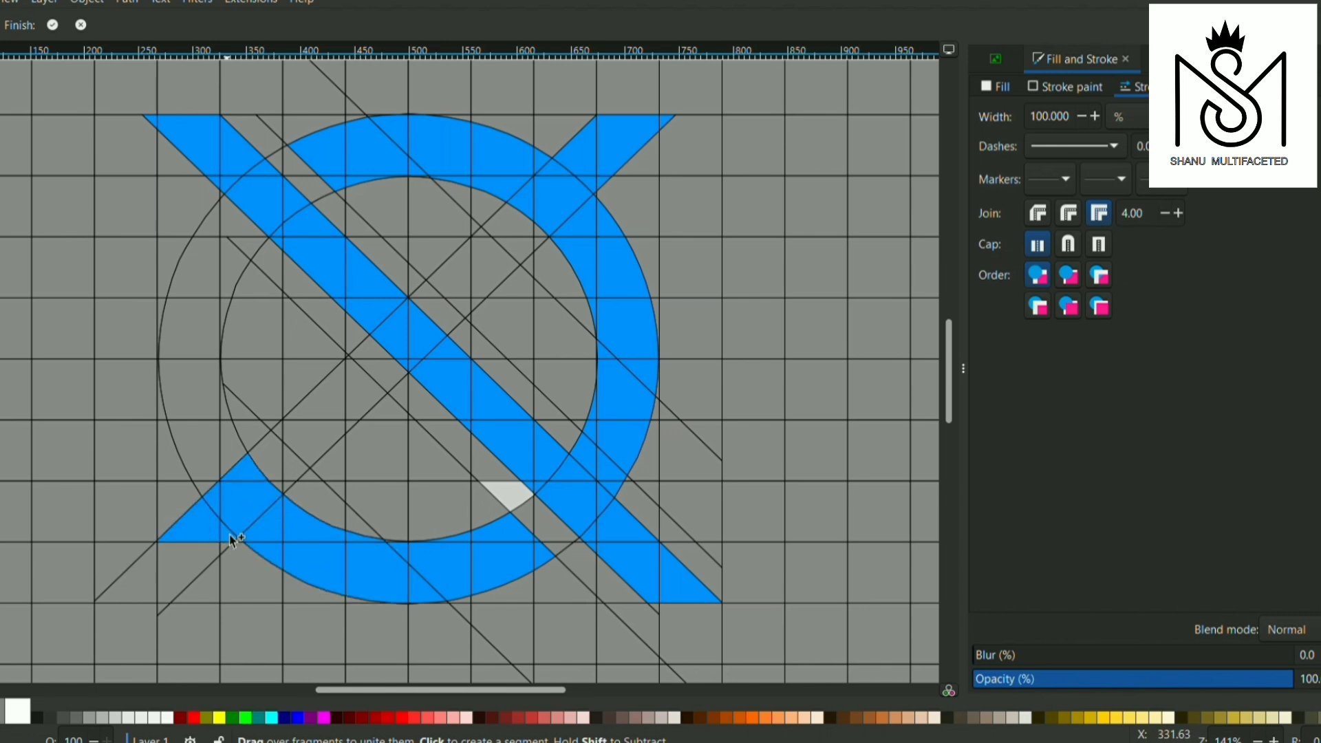
click(196, 571)
click(147, 576)
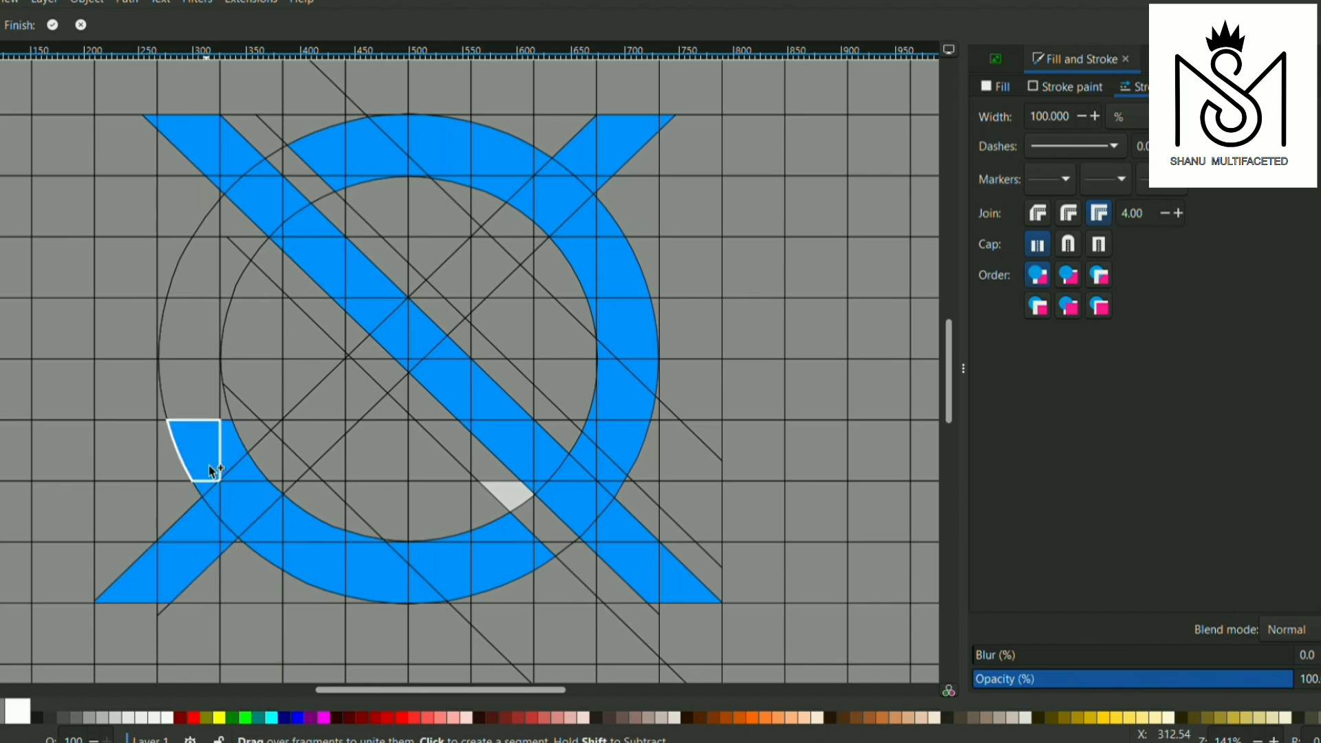
Add the ring's left-hand fragments from the lower-left arm up to the descending diagonal band
click(203, 413)
click(225, 414)
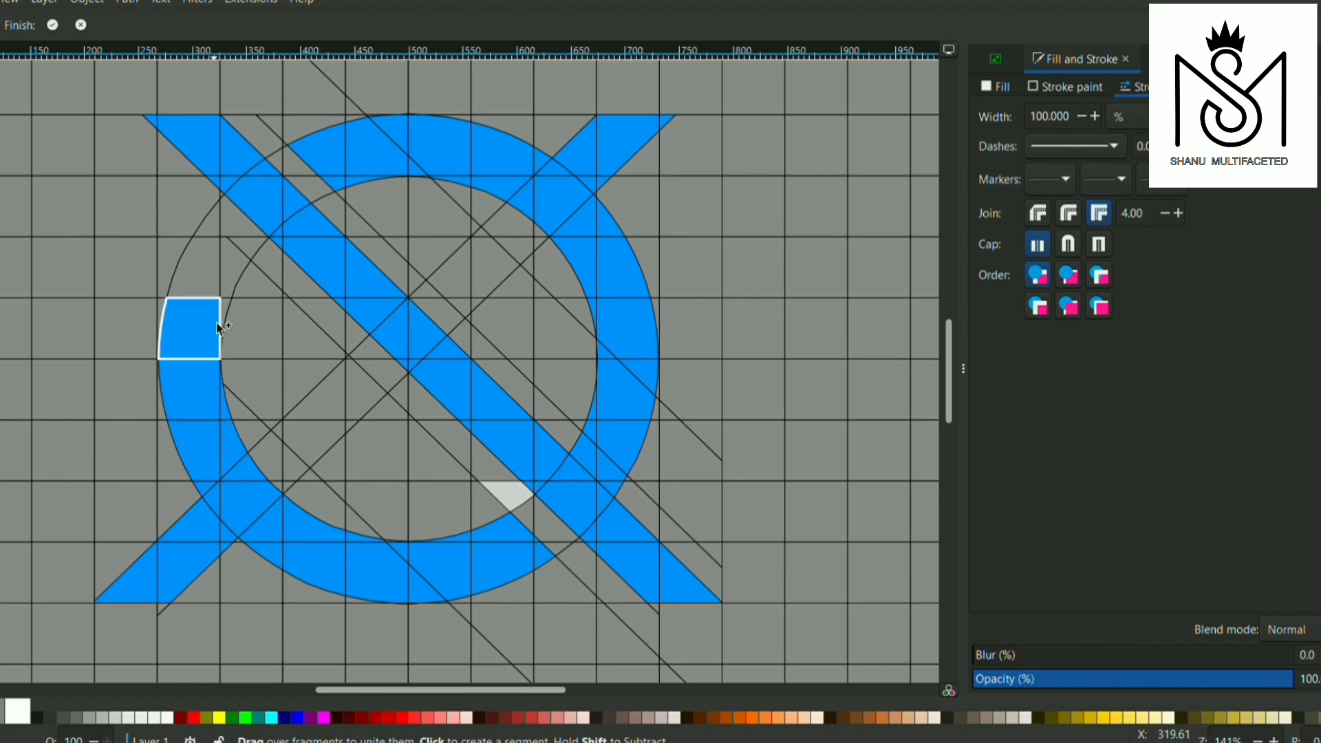
click(229, 278)
click(249, 242)
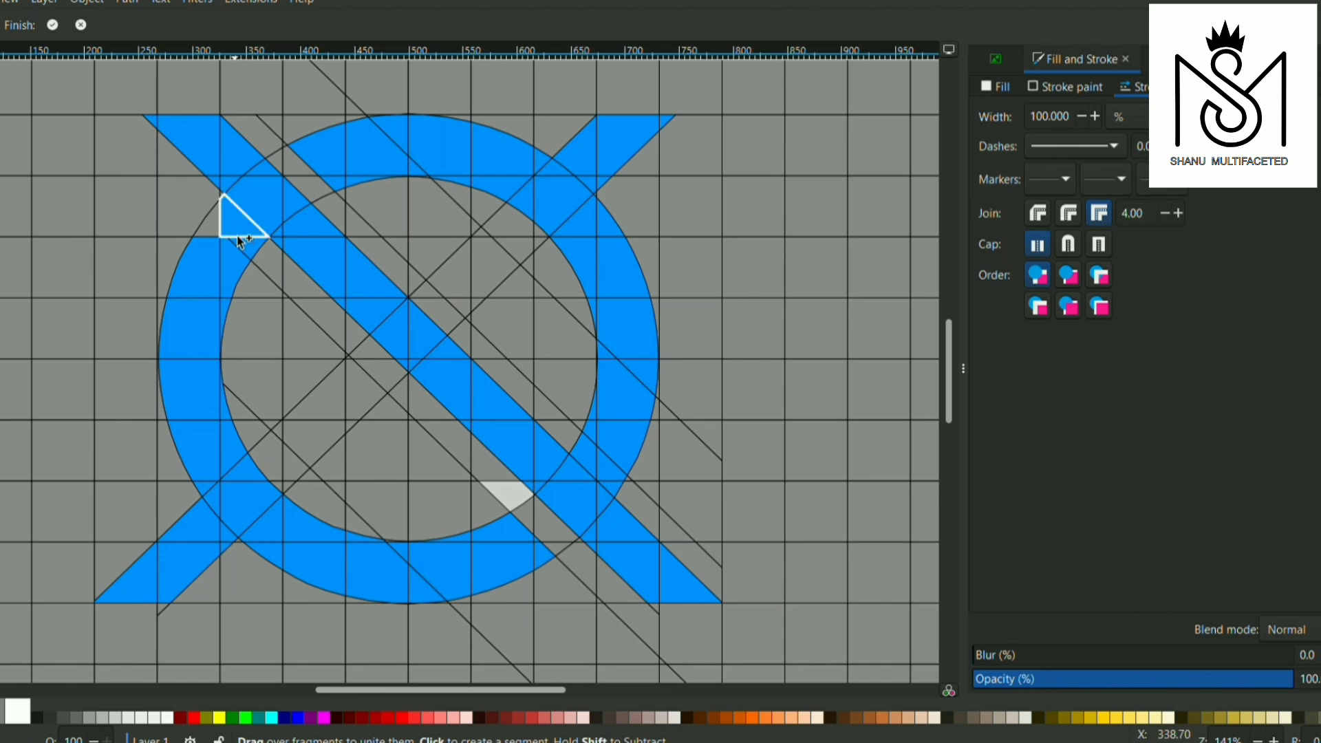
click(219, 220)
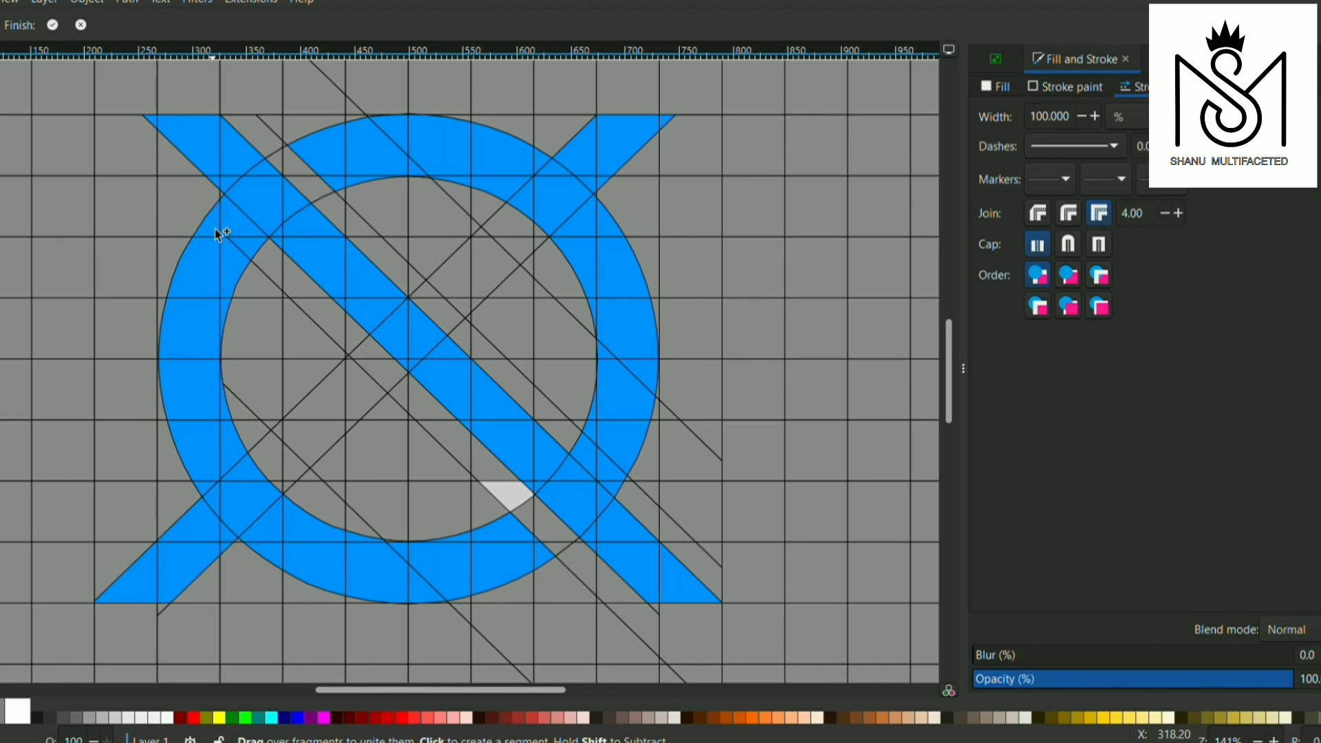
Add the rising diagonal band's central bar inside the ring, crossing the descending band and stopping short of the ring at both ends
click(313, 430)
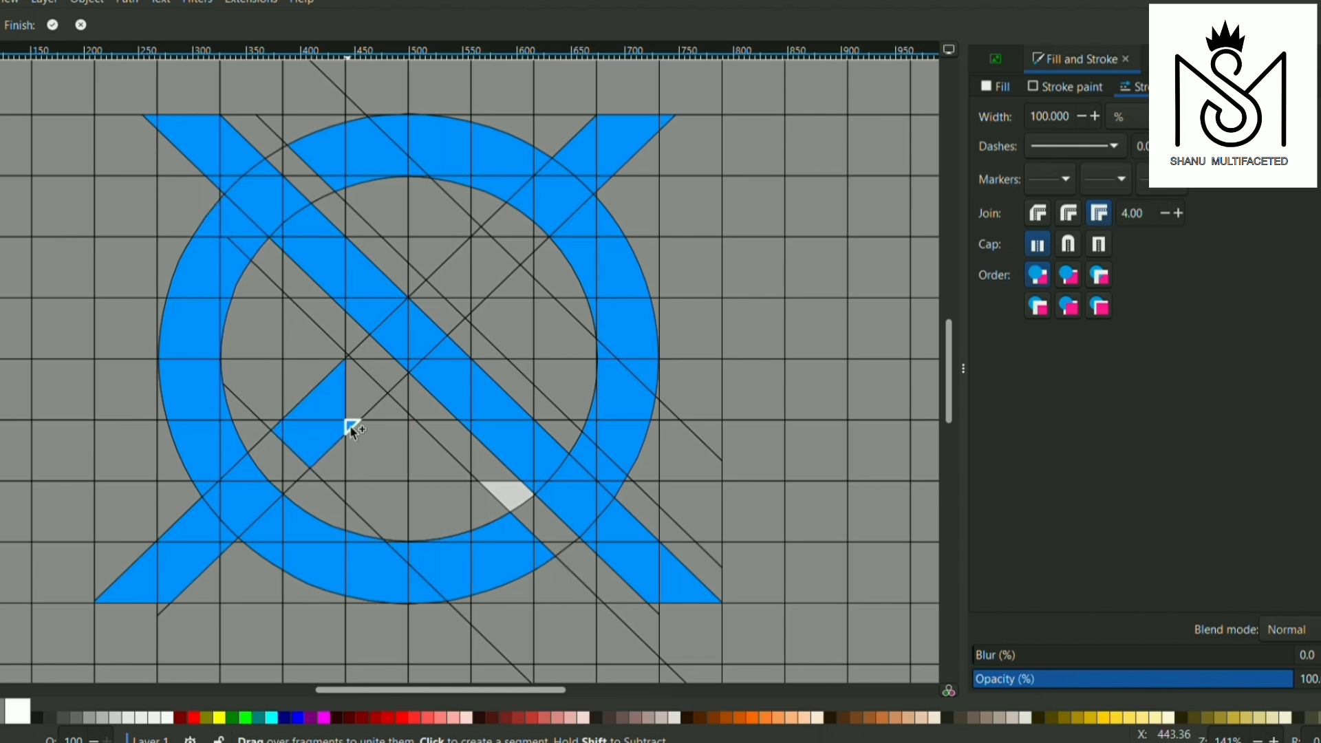
scroll(357, 360, up, 10)
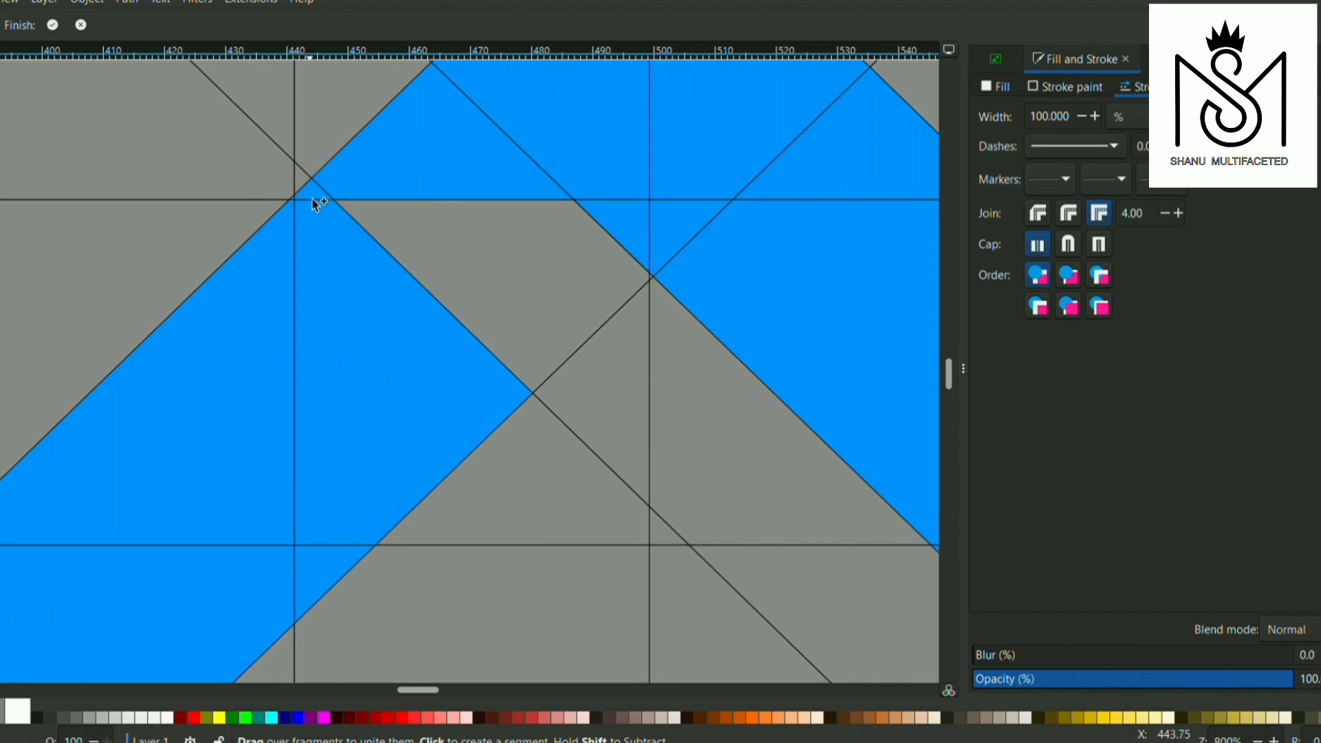
scroll(473, 251, down, 8)
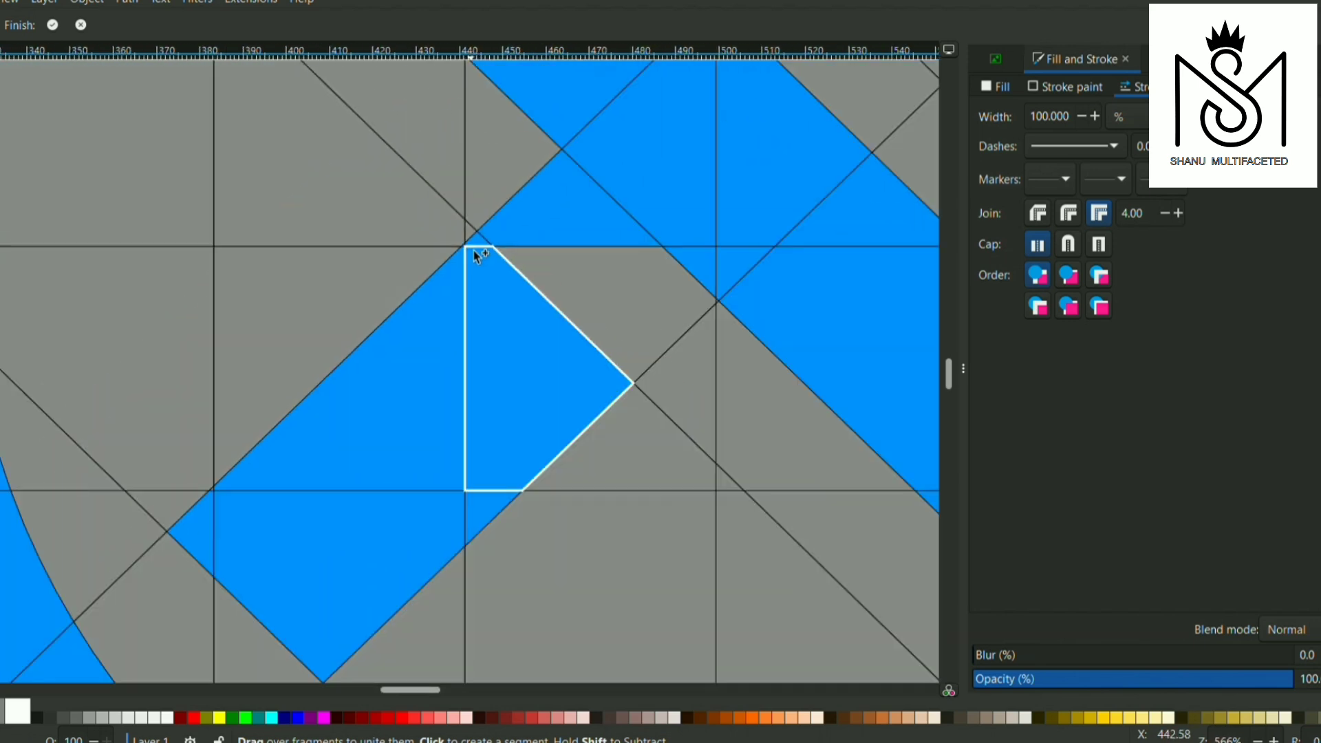
scroll(649, 242, down, 2)
scroll(648, 241, down, 2)
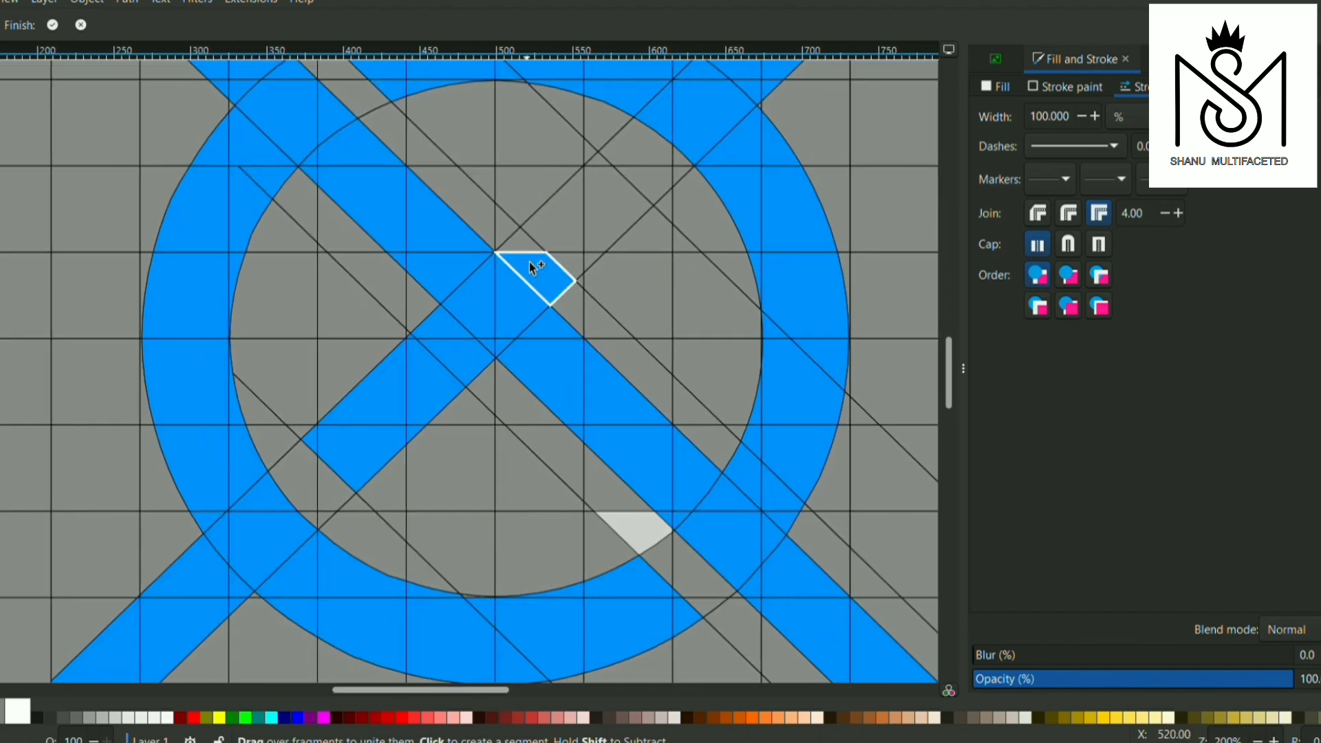
click(555, 232)
scroll(596, 264, down, 1)
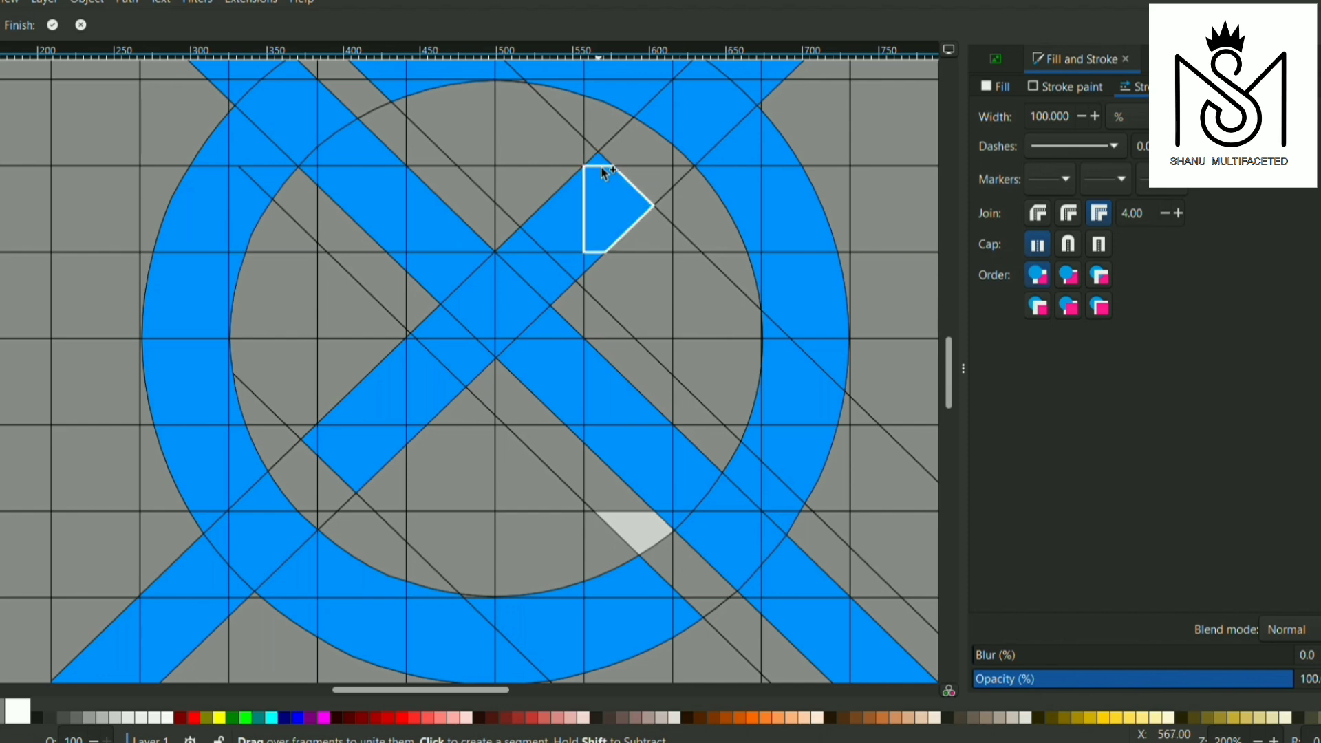
scroll(600, 239, down, 2)
scroll(600, 240, up, 1)
scroll(600, 240, down, 1)
scroll(600, 240, right, 4)
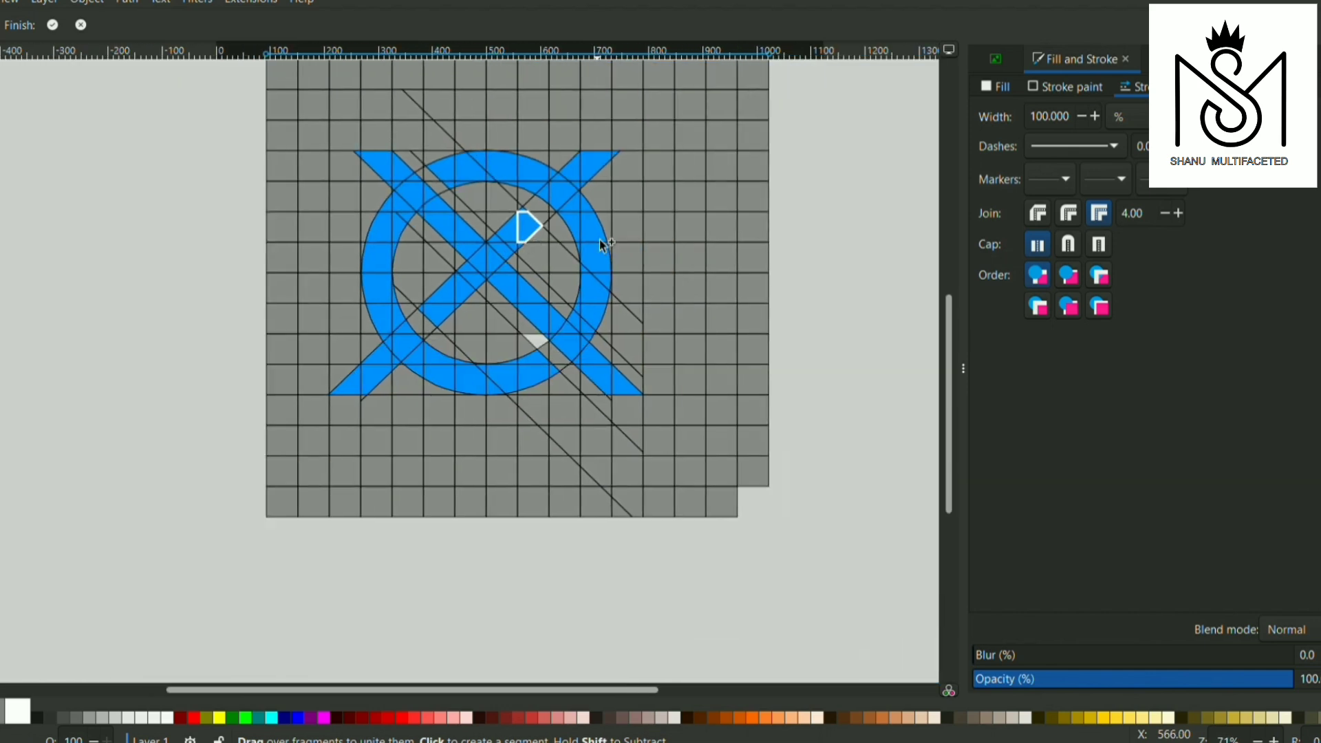
Fill in the thin leftover slivers between the ring's circles and the grid lines, checking its upper and left edges
scroll(600, 240, up, 2)
scroll(600, 240, up, 2)
scroll(600, 239, down, 2)
scroll(601, 240, left, 4)
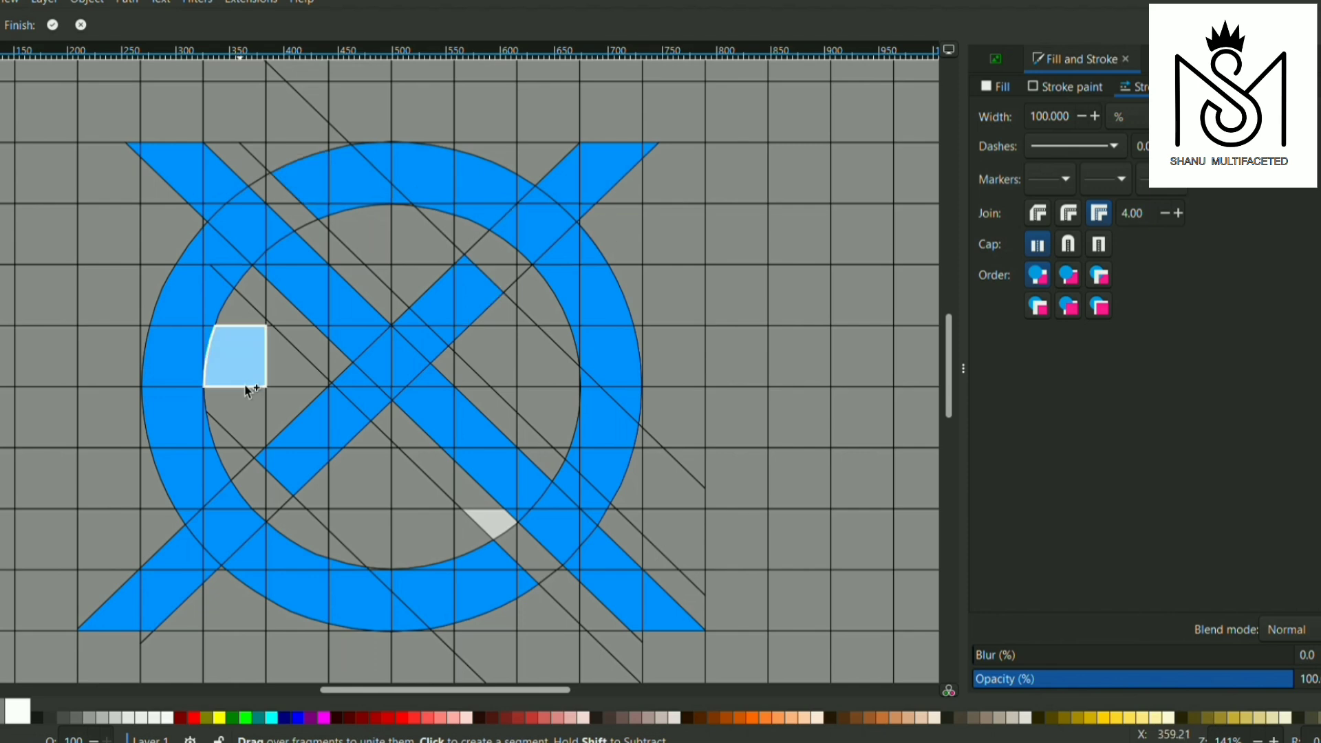
scroll(385, 206, up, 6)
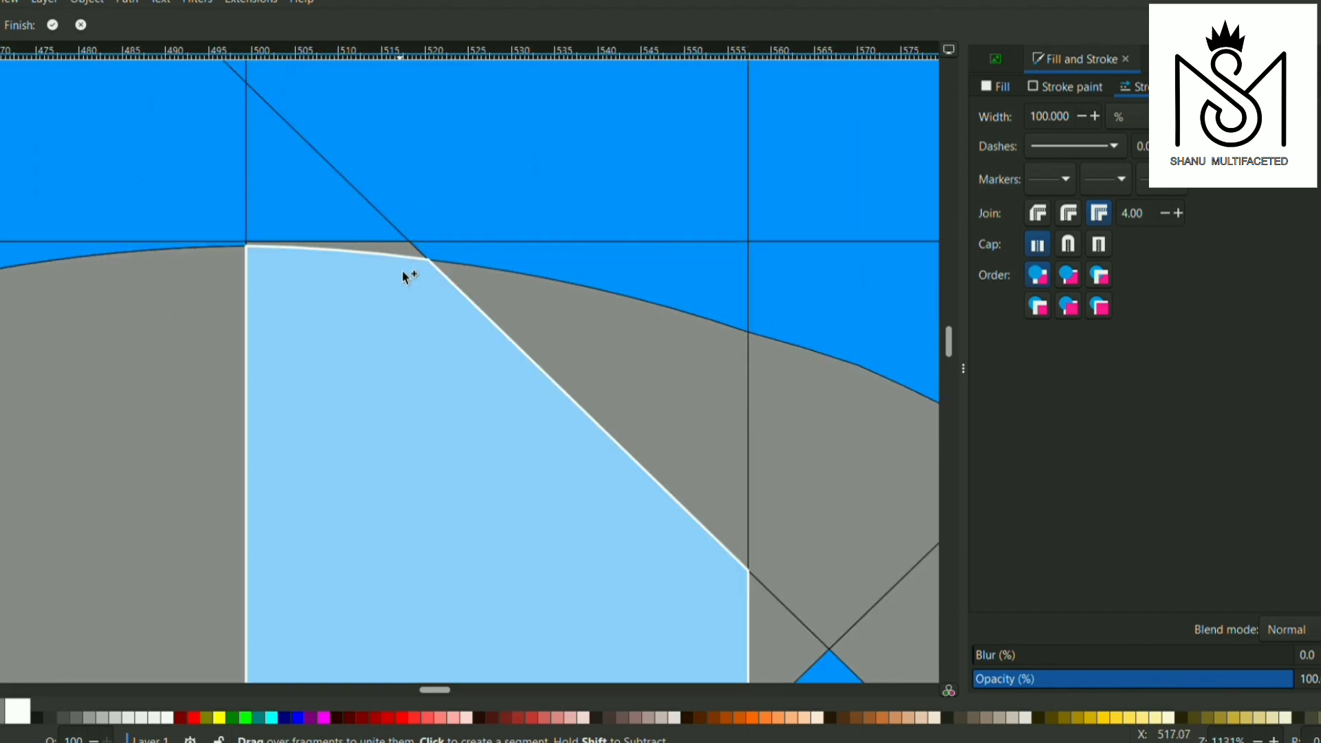
scroll(441, 227, down, 4)
scroll(563, 256, down, 2)
scroll(564, 258, up, 2)
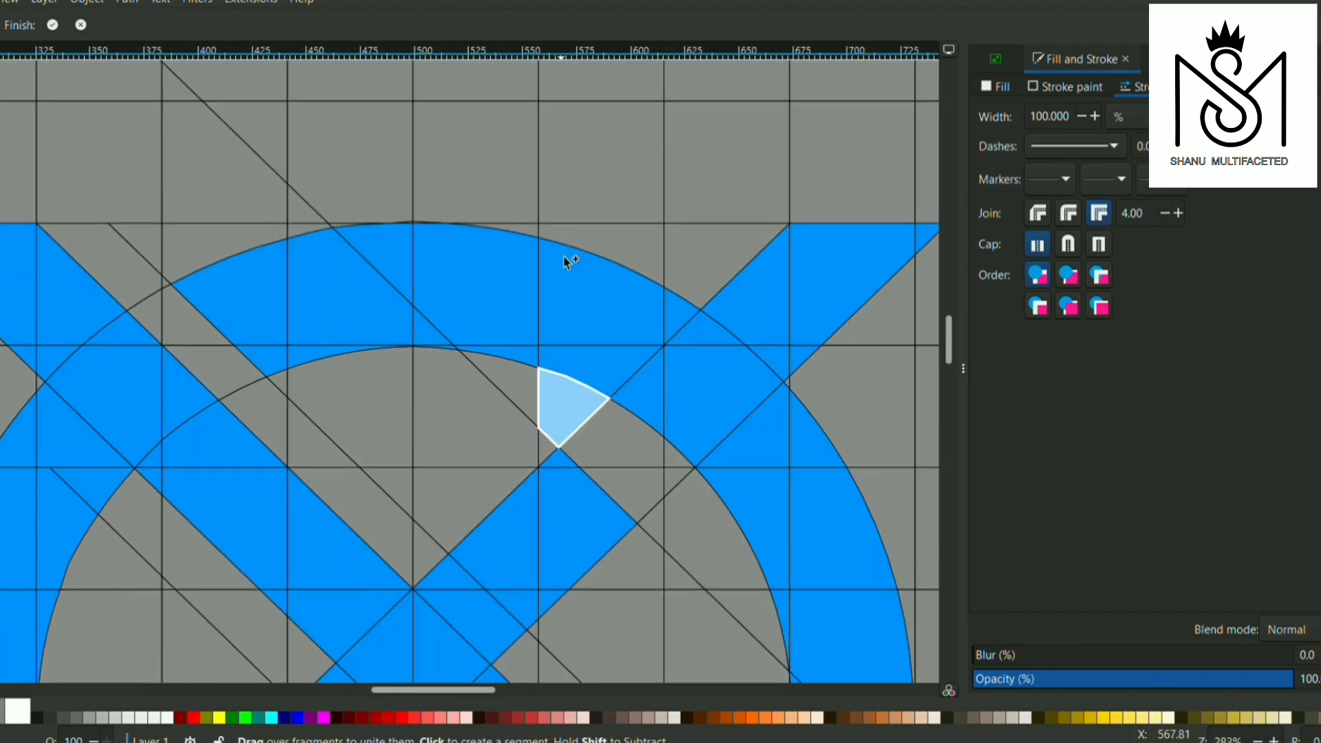
scroll(433, 254, up, 7)
scroll(433, 254, down, 5)
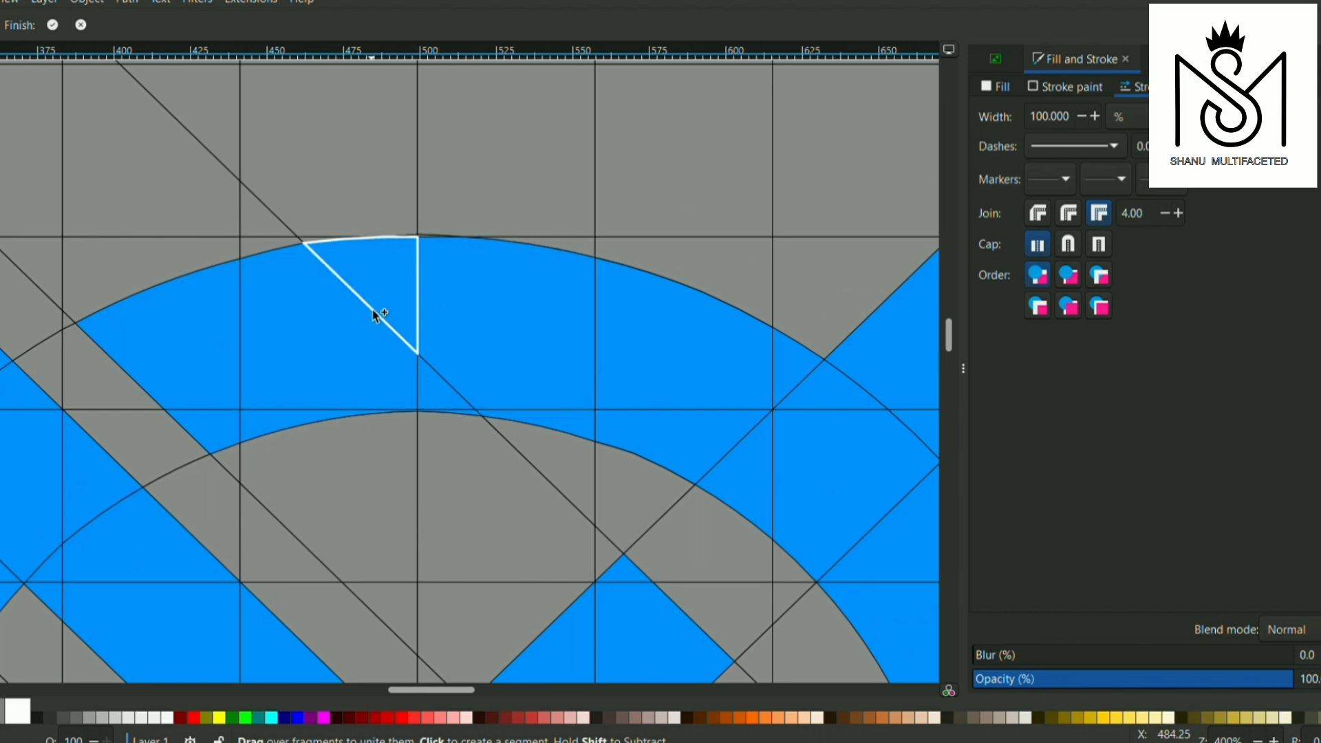
scroll(427, 295, up, 7)
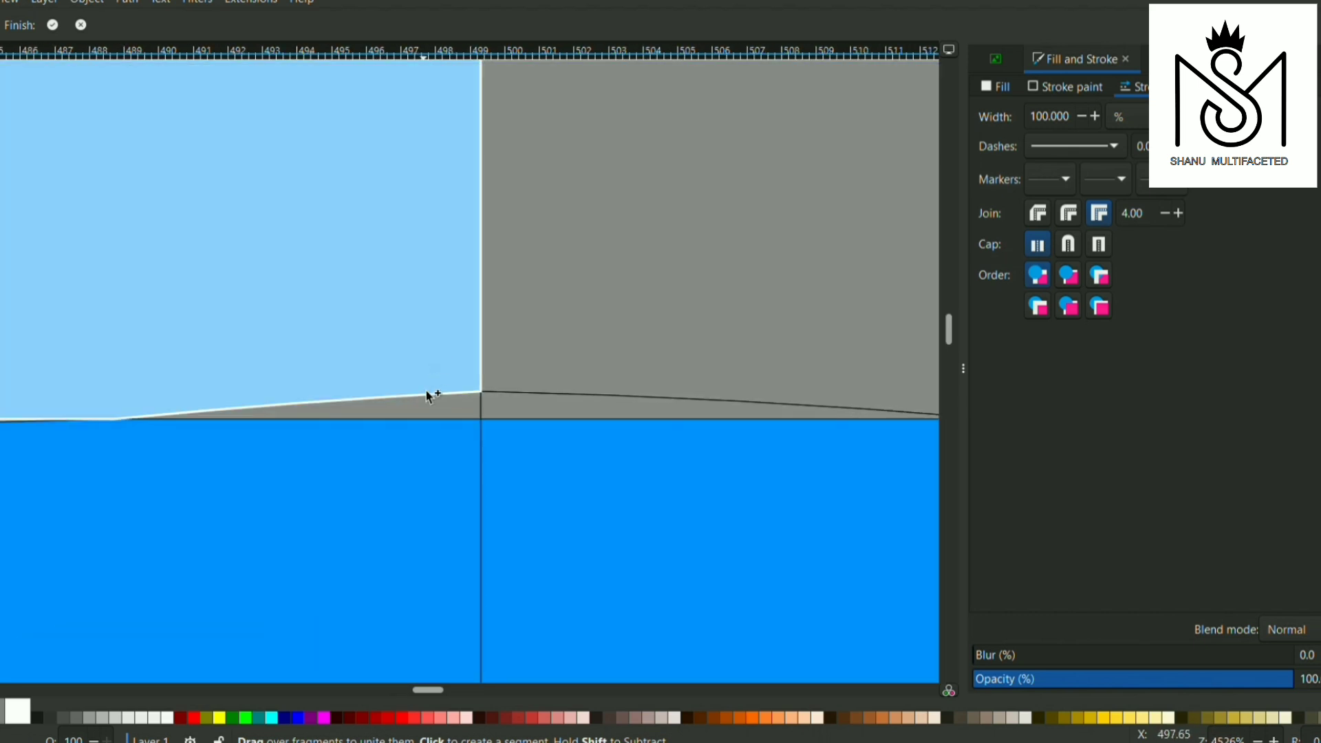
scroll(405, 474, down, 9)
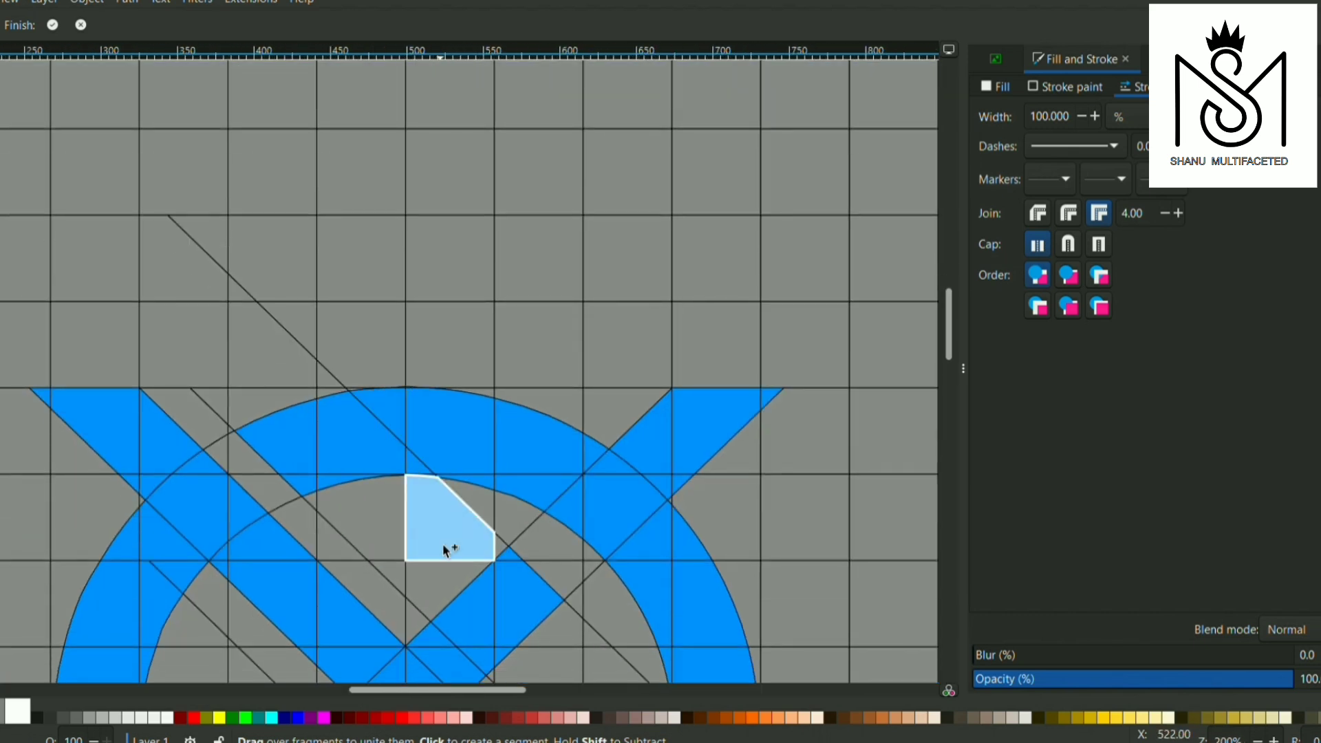
scroll(272, 493, up, 6)
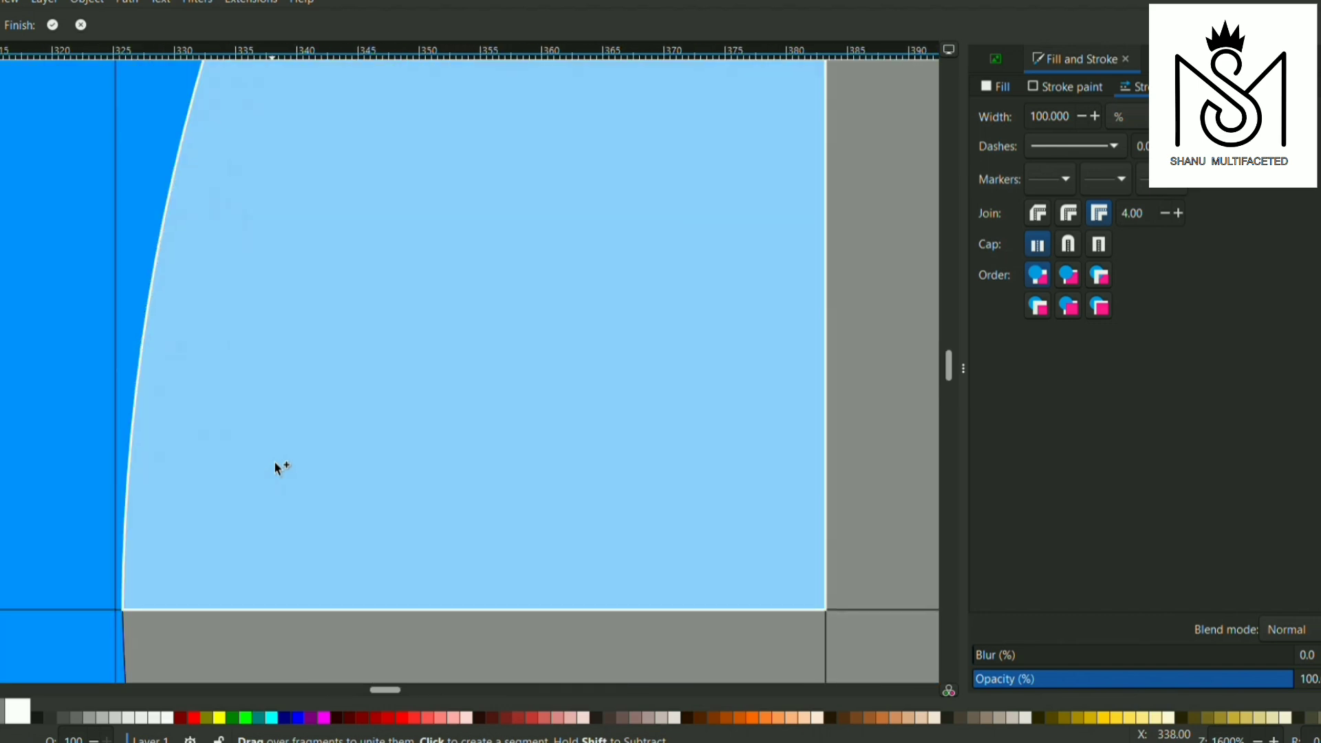
scroll(206, 450, down, 5)
scroll(227, 443, down, 4)
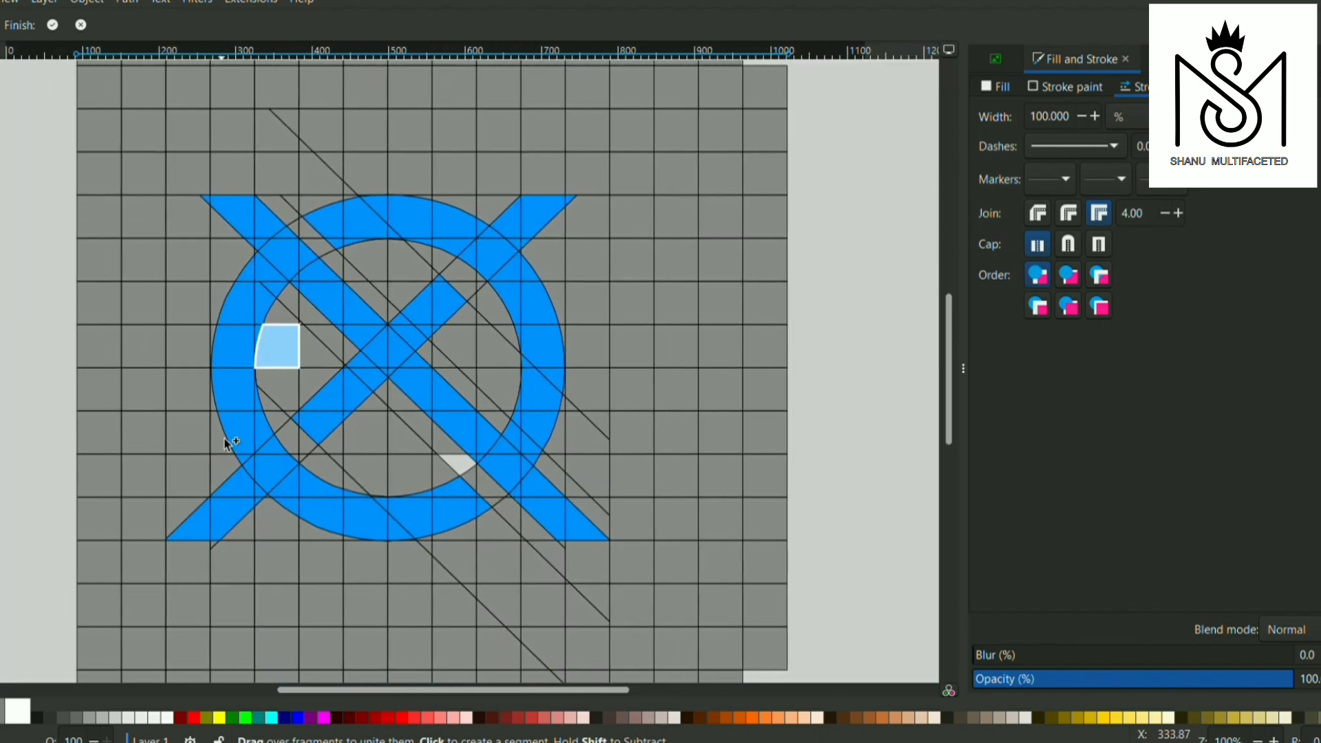
Apply the Shape Builder result, give all the resulting pieces a flat black fill and group them
key(Return)
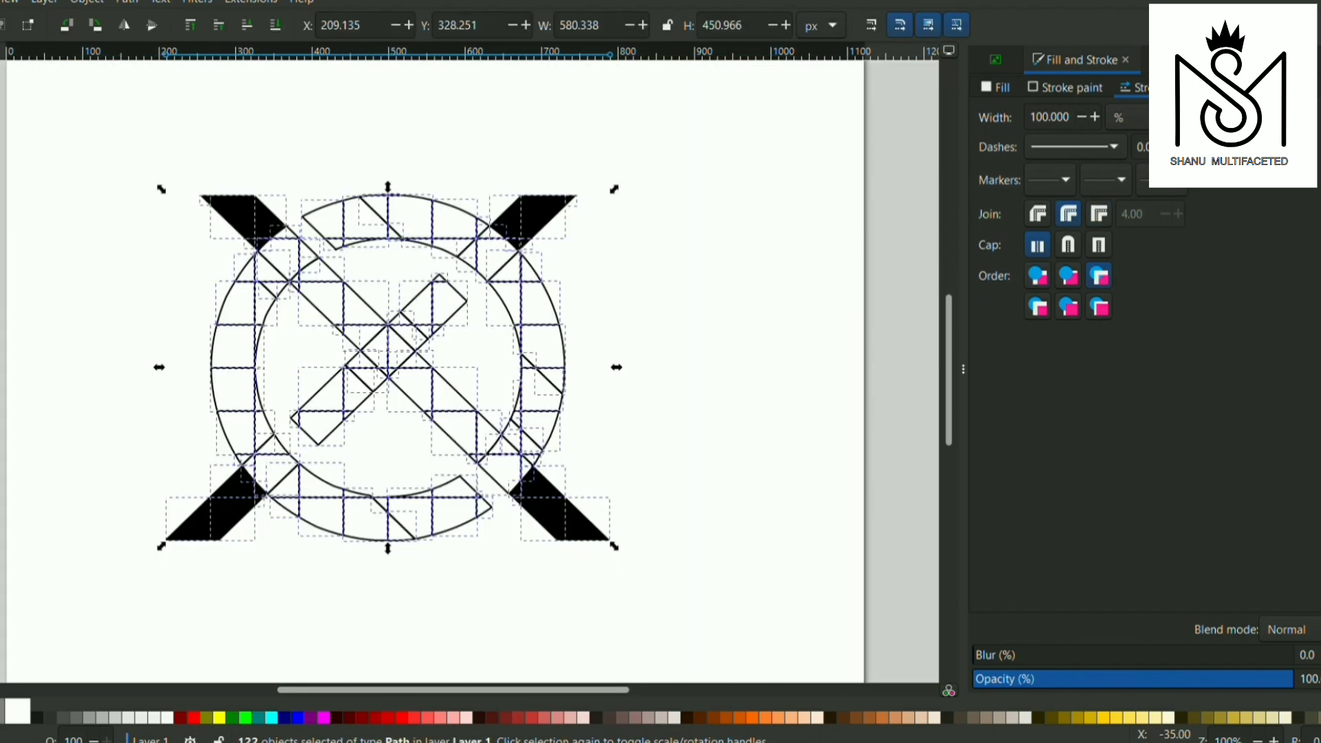
click(999, 88)
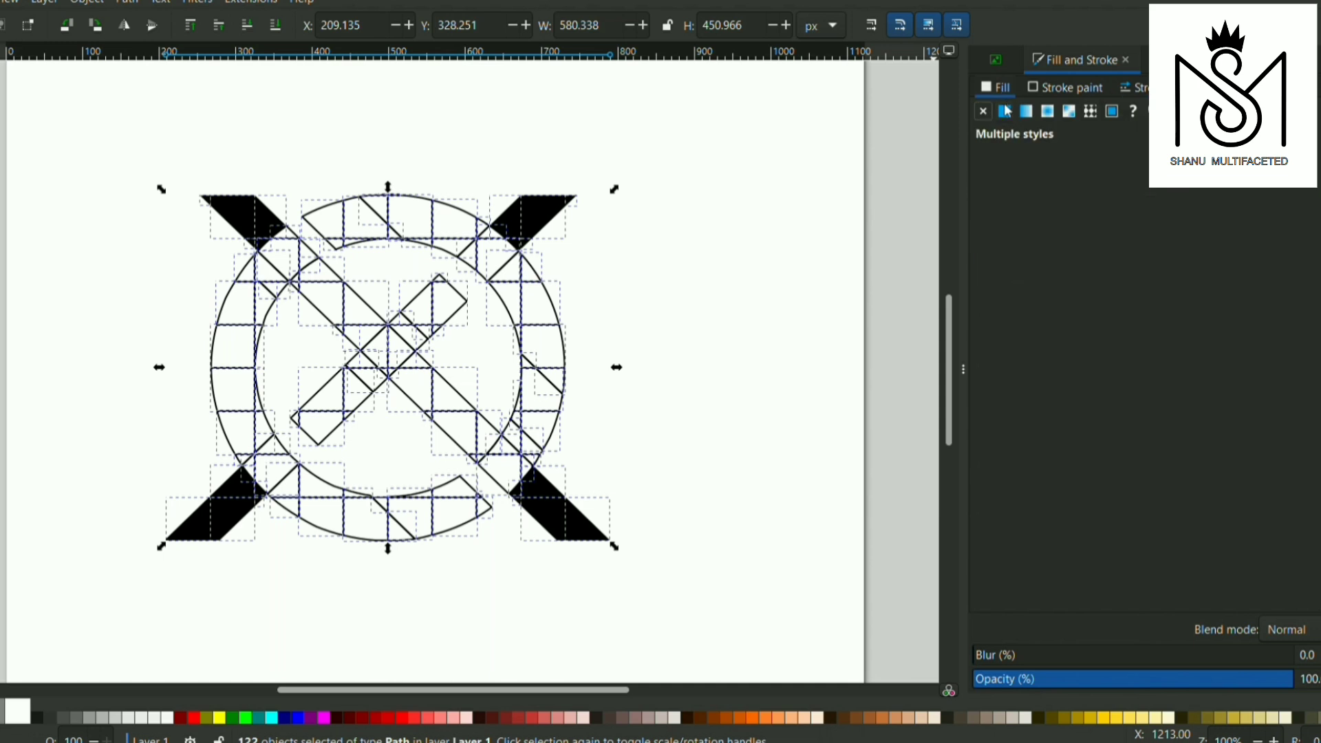
click(1006, 110)
key(ctrl+g)
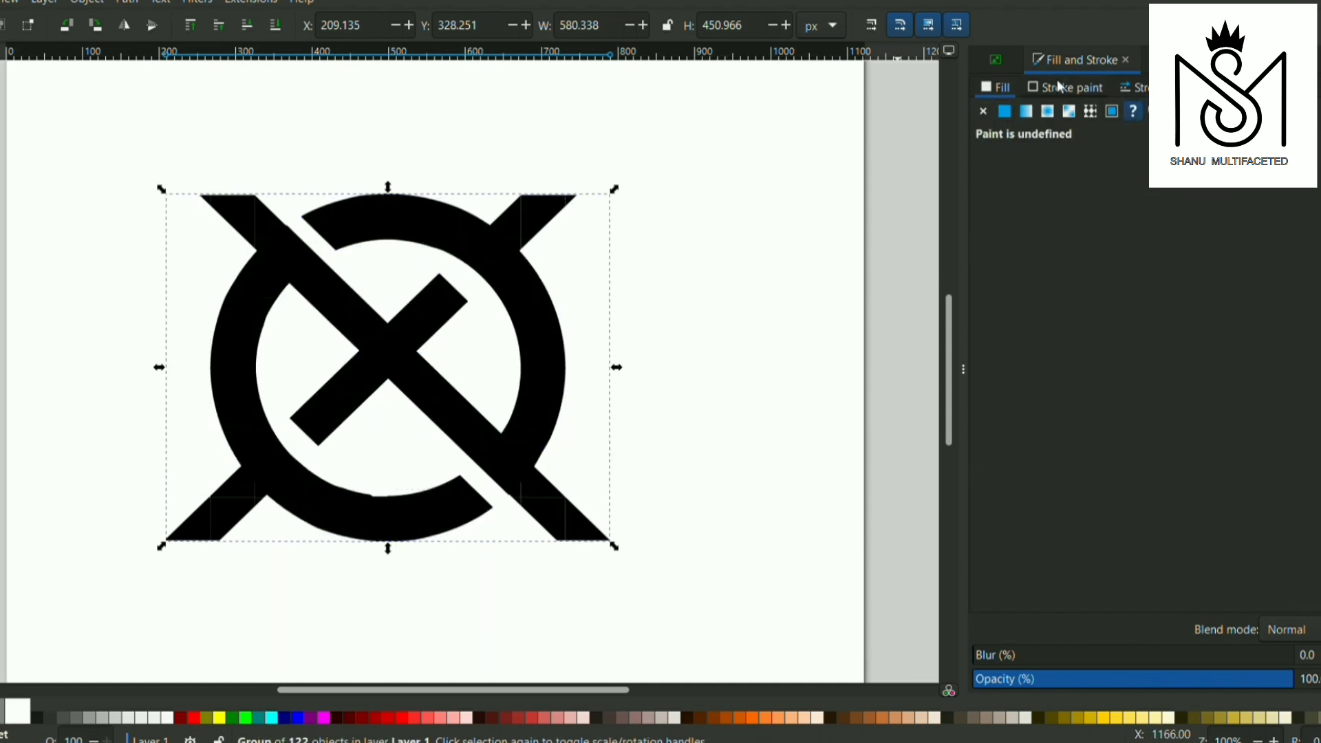
Give the grouped ring logo a flat black stroke and reduce its width to a very thin line
click(1004, 111)
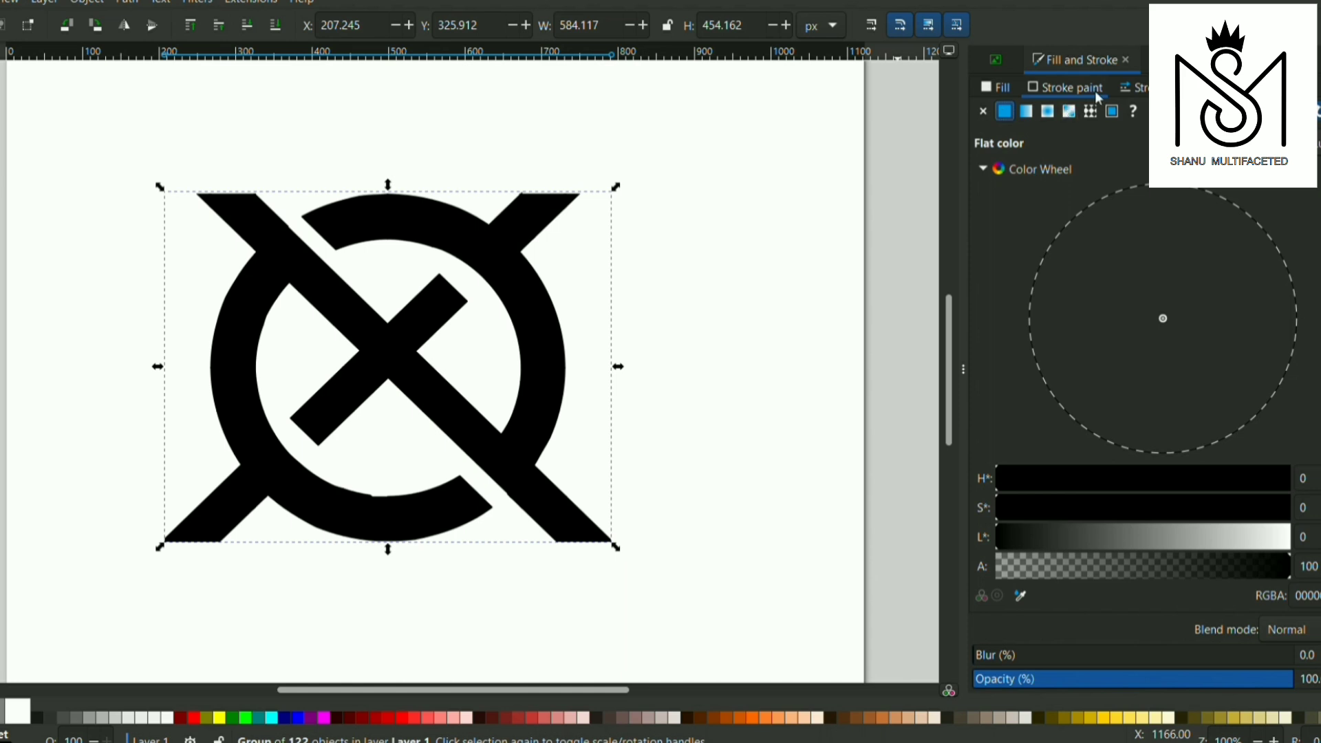
click(1132, 87)
click(1079, 117)
click(1079, 117)
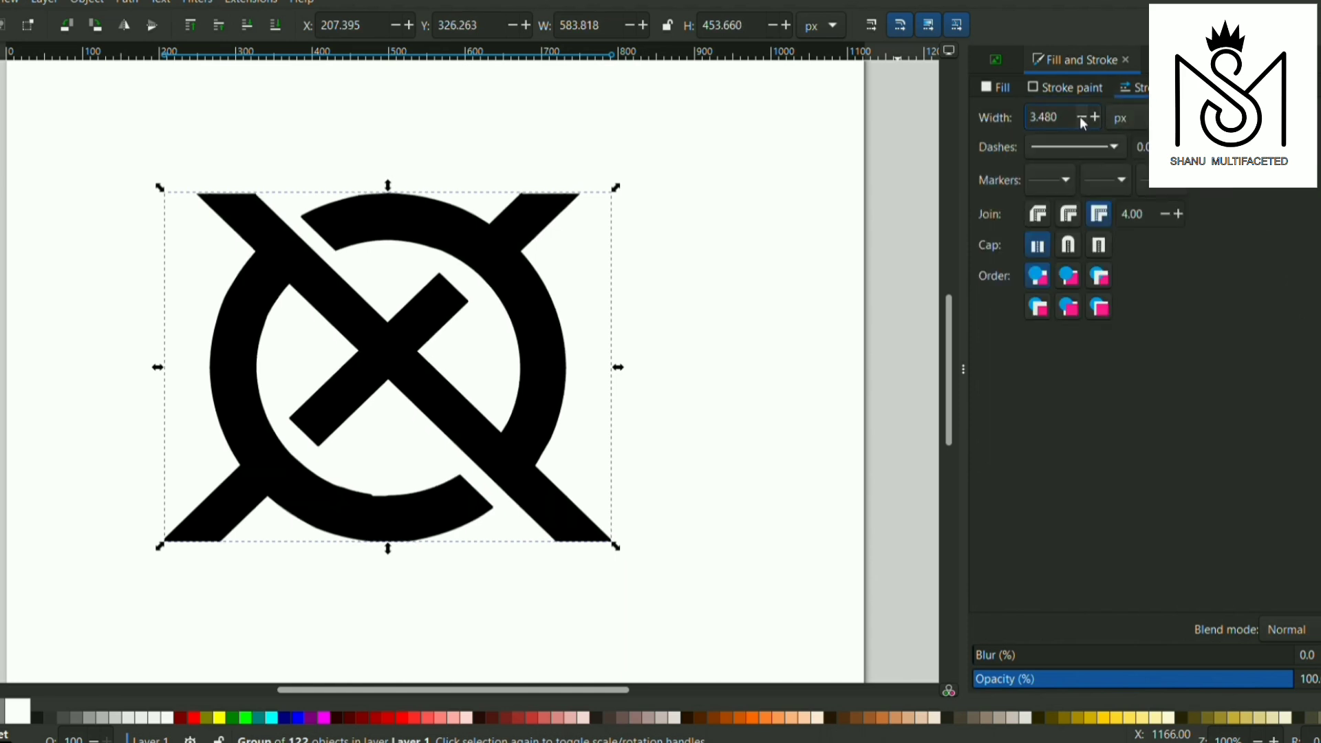
click(1080, 117)
click(1080, 117)
click(1080, 117)
click(1080, 117)
click(1080, 117)
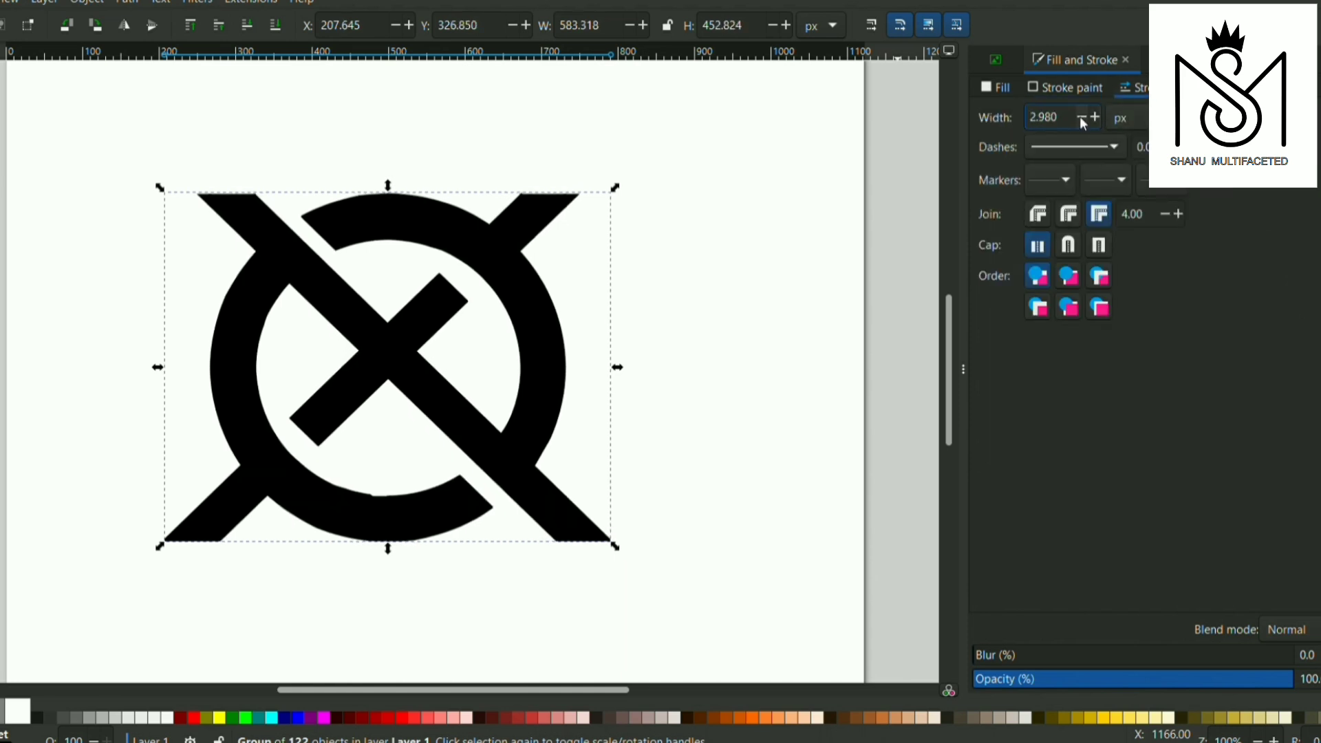
click(1079, 117)
click(1080, 117)
click(1079, 117)
click(1080, 117)
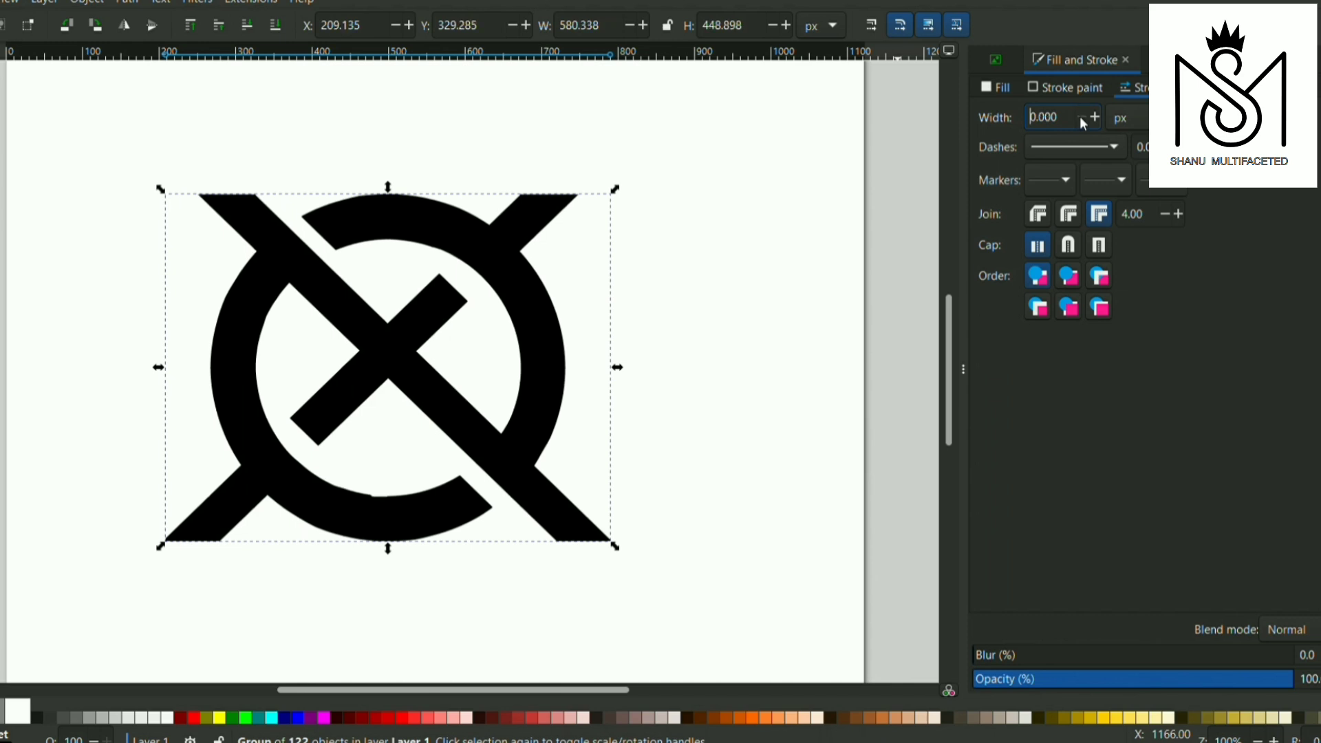
click(1094, 118)
click(1094, 118)
Scale the ring logo down to about 256 × 199 px and draw a black 382 × 382 px square below and beside it
drag(573, 494, 330, 311)
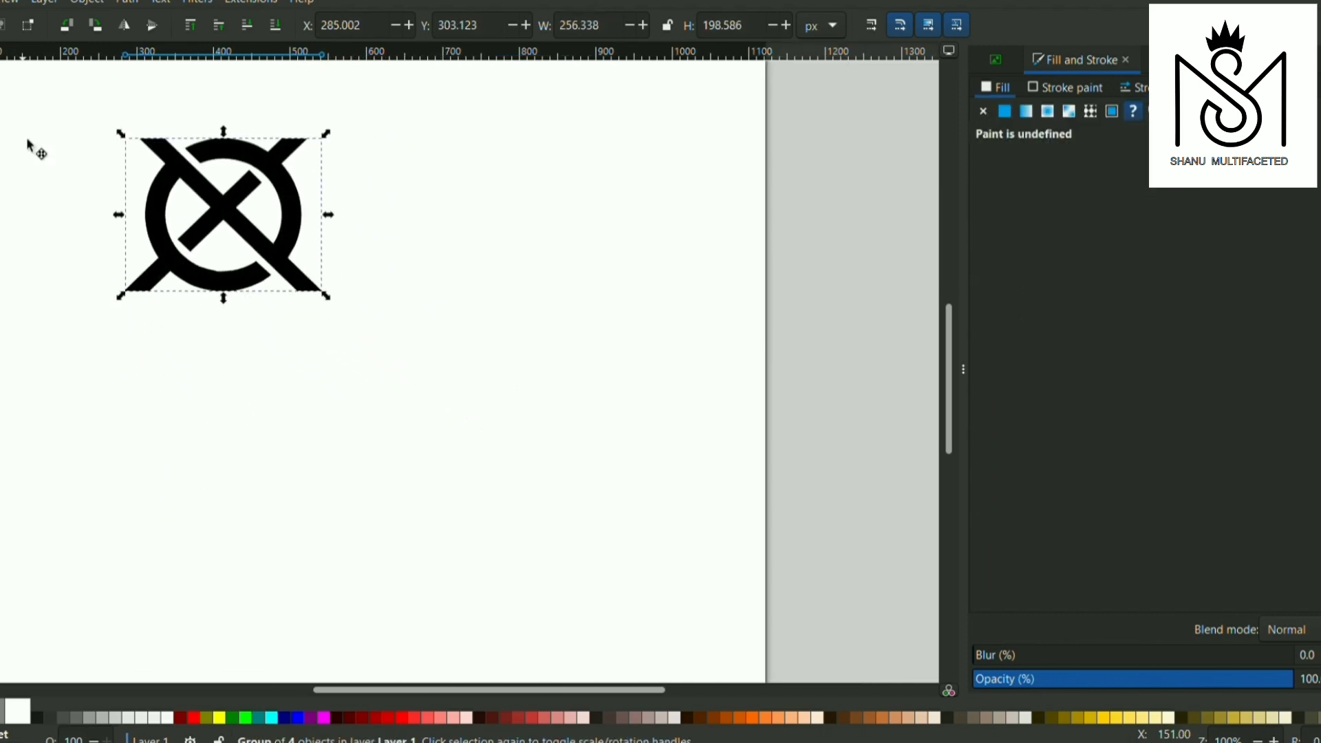
key(r)
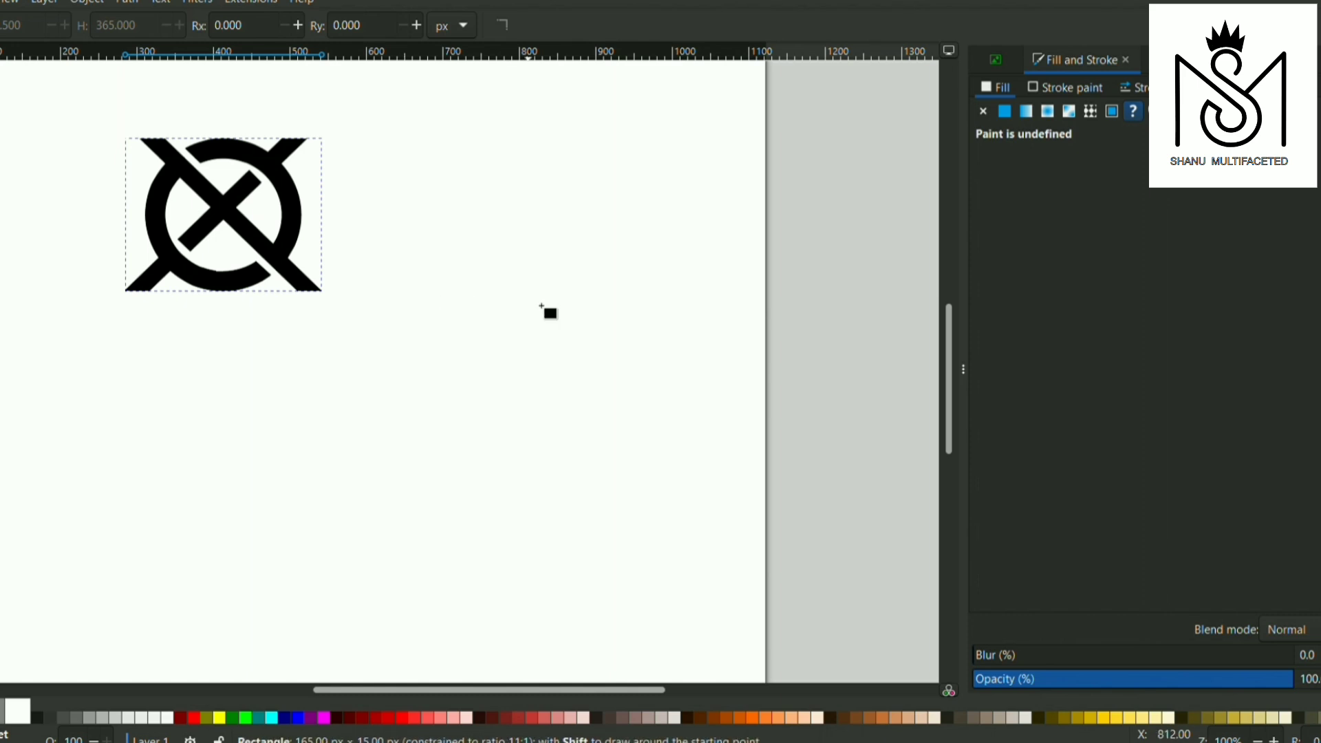
drag(406, 294, 695, 585)
key(s)
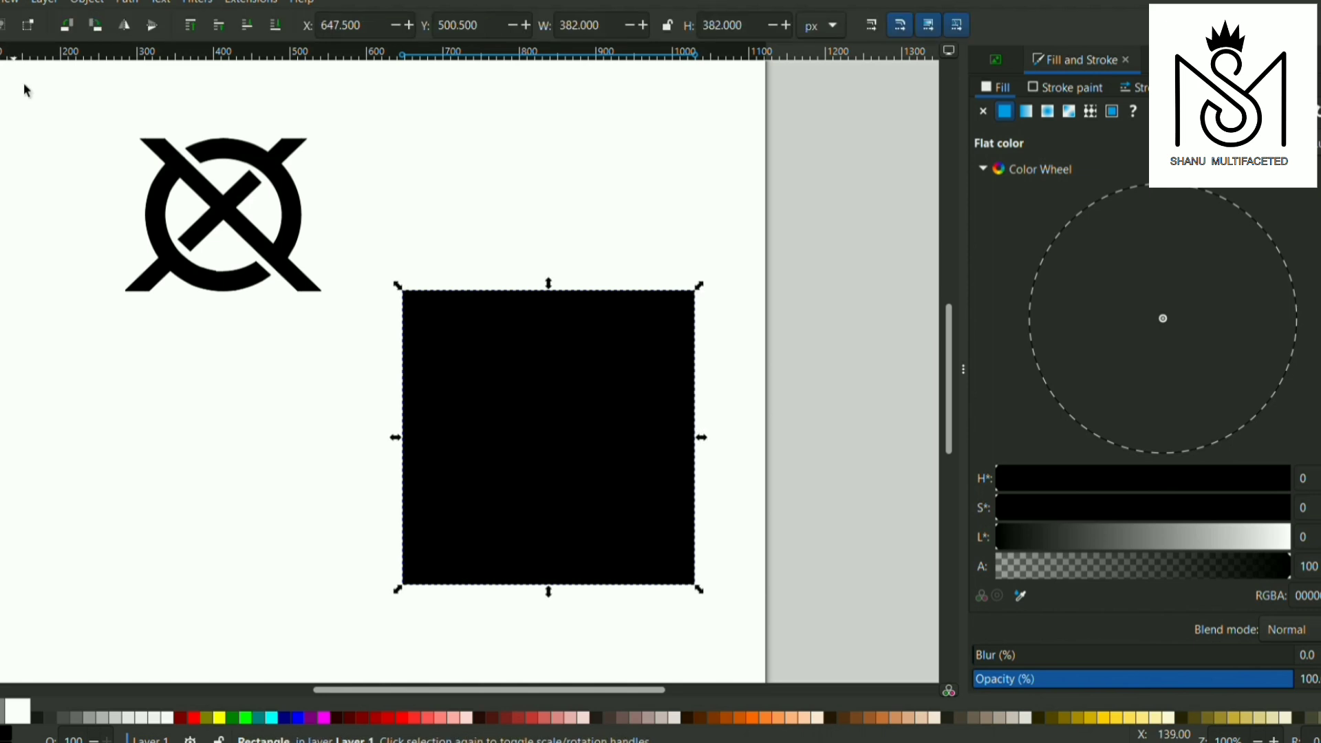
Place the ring logo in white at the centre of the black square and group the two
click(248, 159)
drag(249, 158, 564, 379)
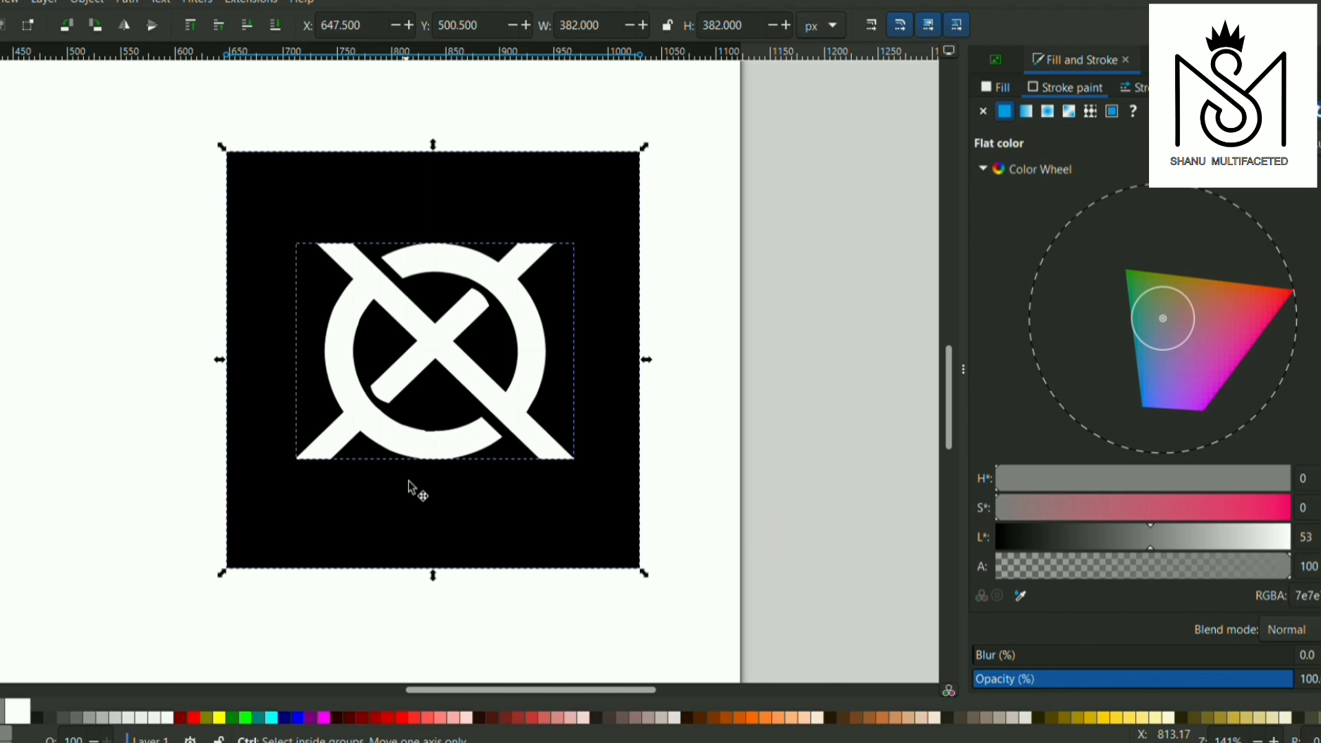
key(ctrl+g)
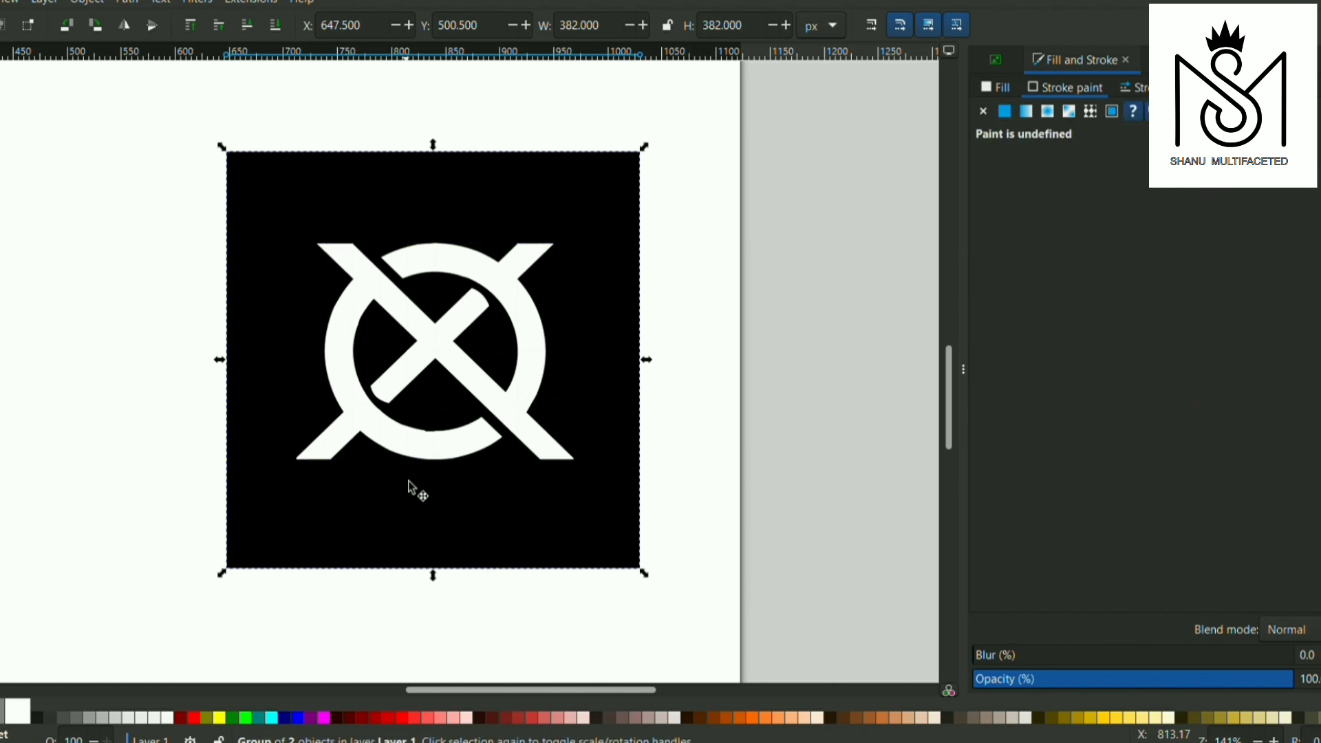
Scale the logo tile down to 258 × 258 px and move it to the horizontal middle of the page
scroll(533, 365, down, 3)
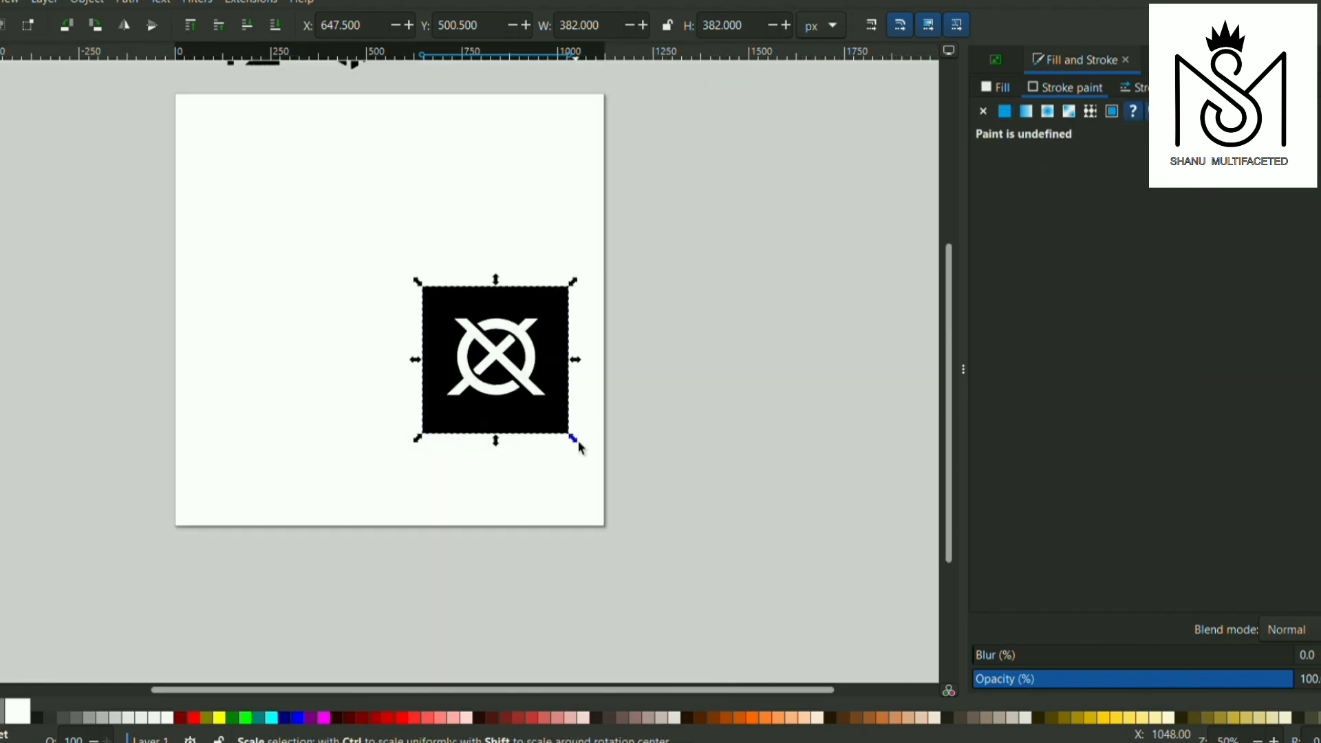
drag(579, 444, 532, 393)
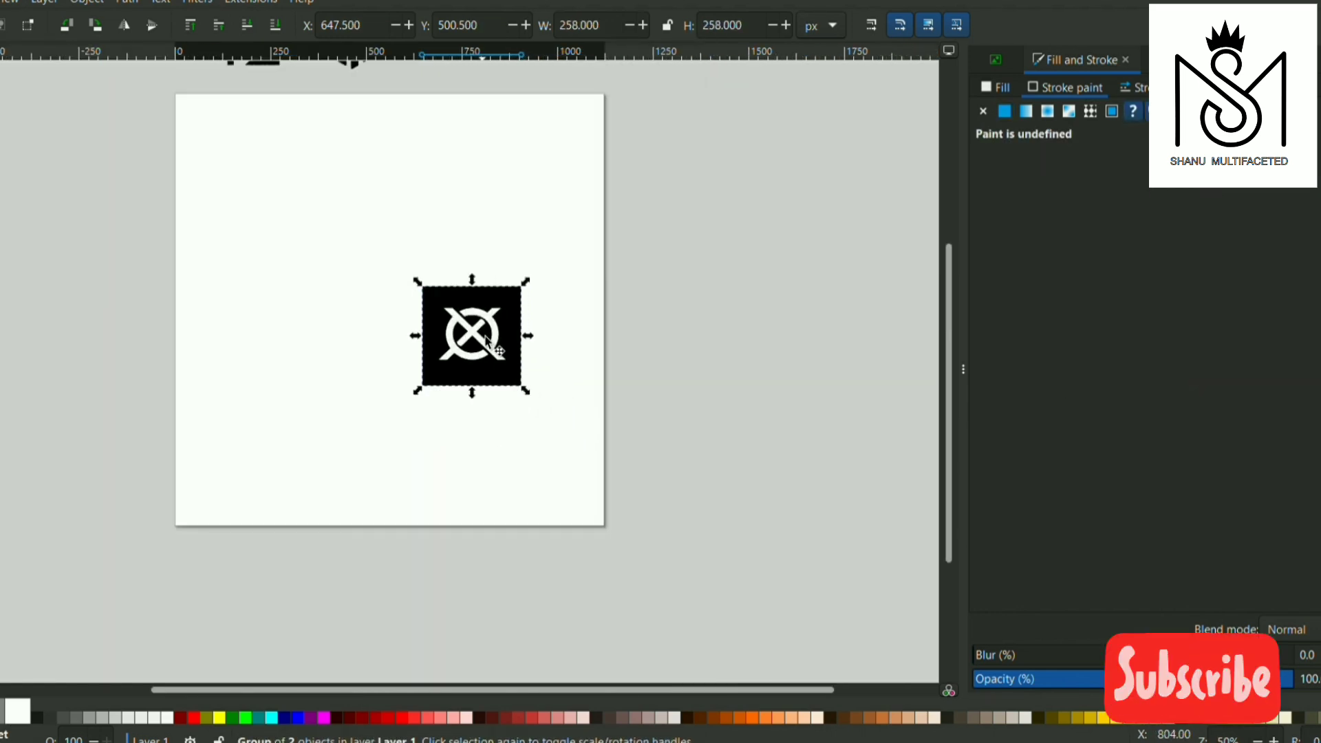
drag(485, 338, 399, 292)
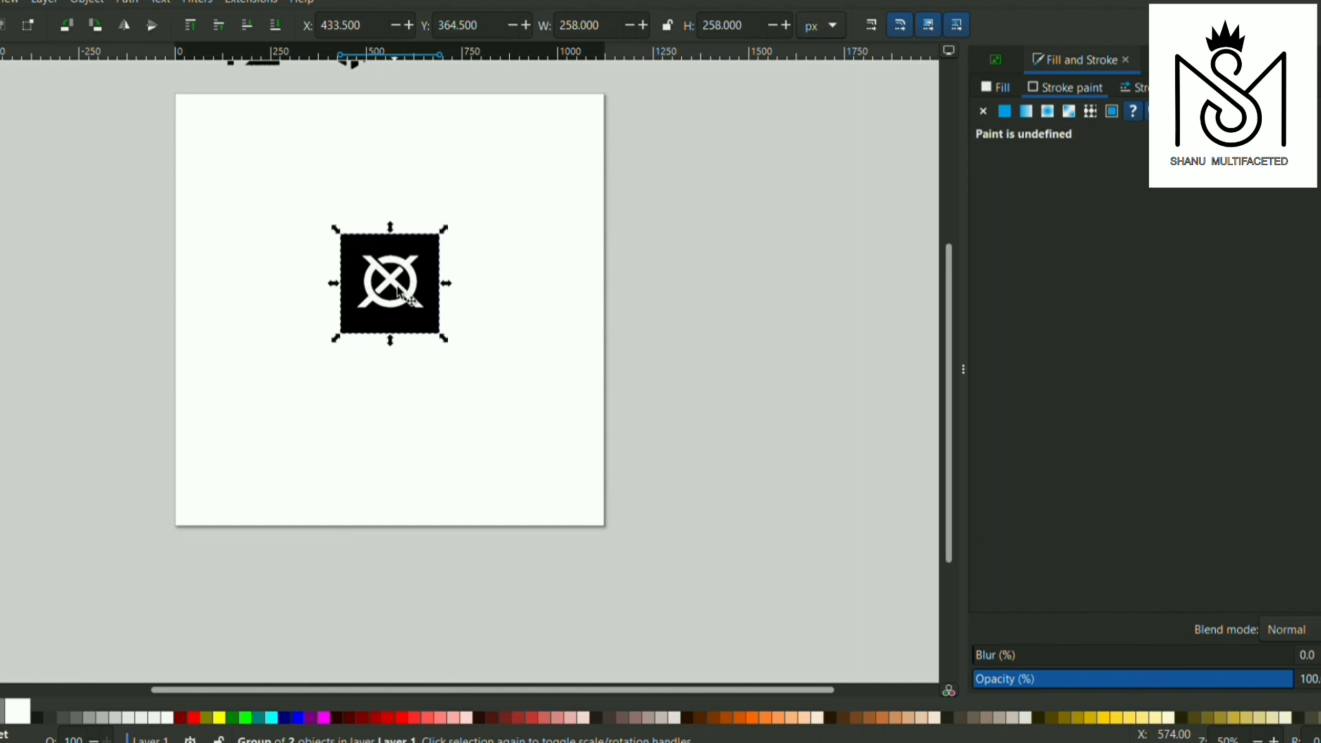
Bring the check-mark square and the SM monogram onto the page, one on each side of the black logo tile
scroll(269, 134, up, 2)
click(278, 112)
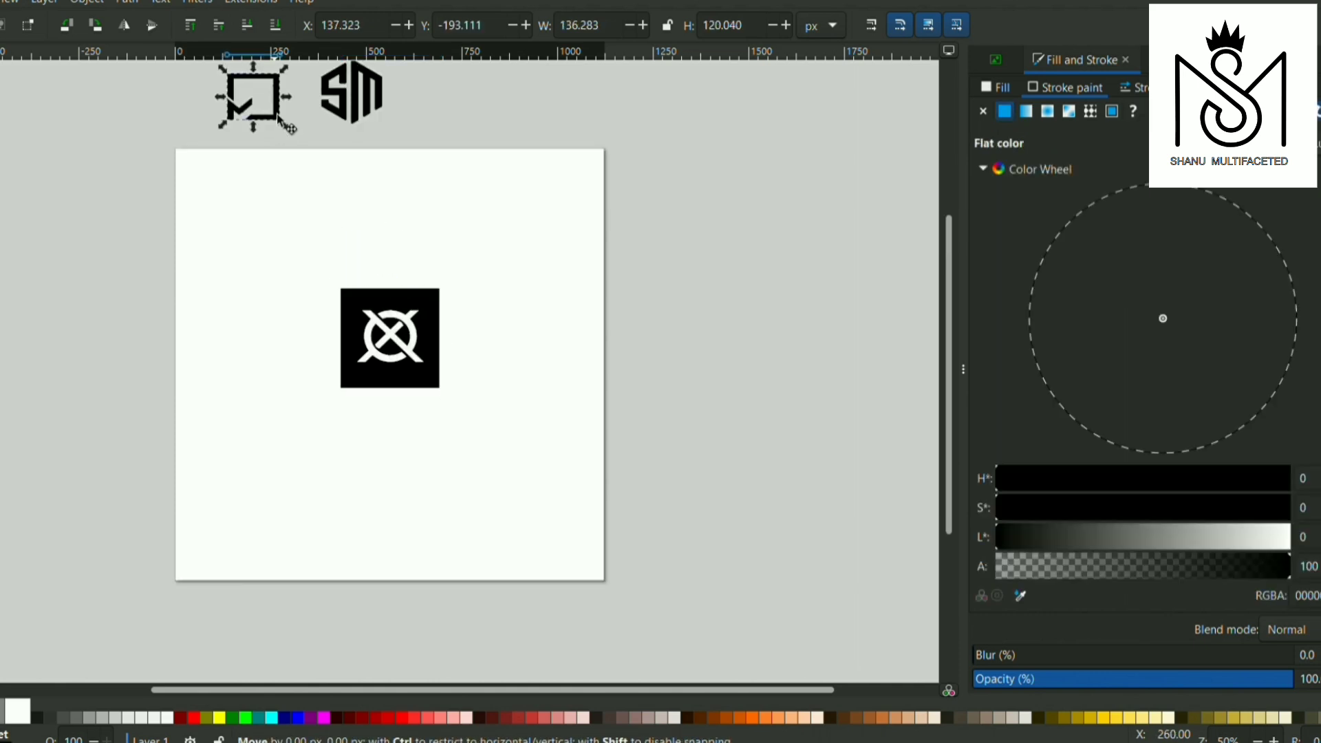
mouse_move(278, 112)
mouse_down()
mouse_move(300, 364)
mouse_move(289, 355)
mouse_up()
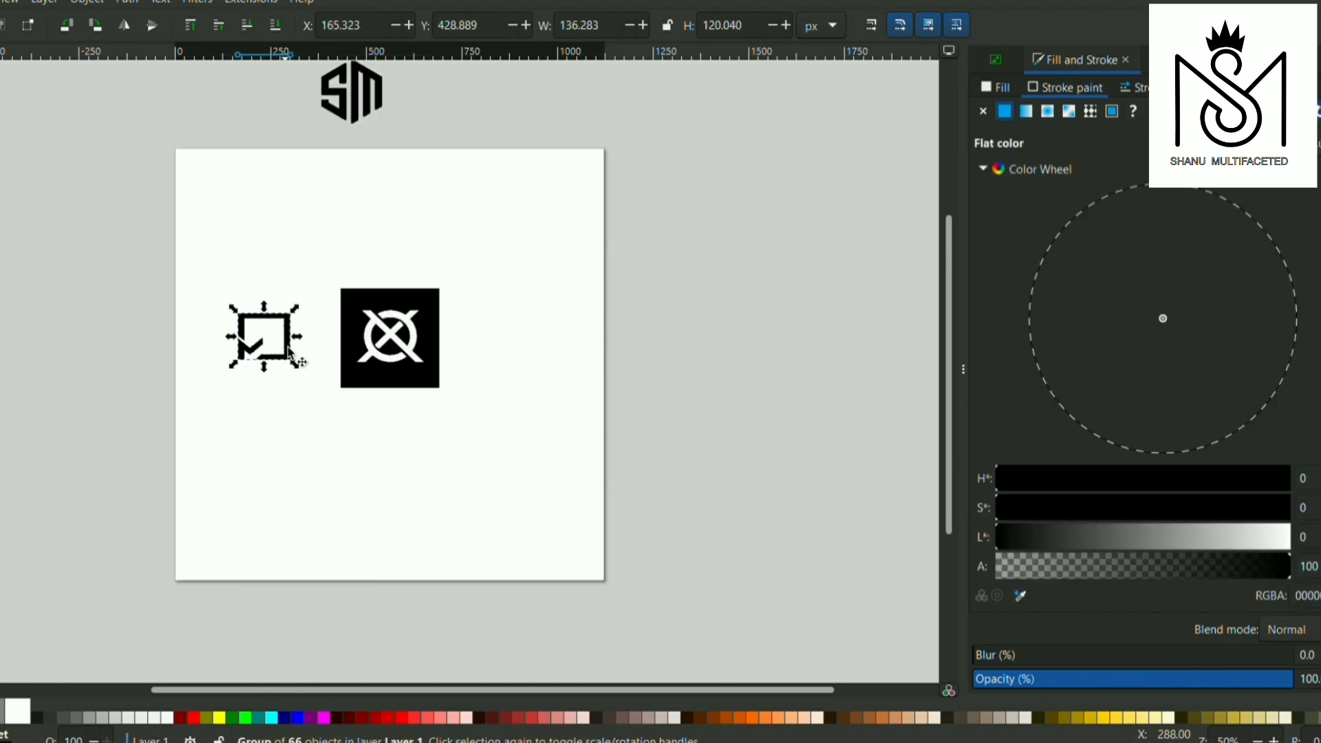
drag(368, 101, 543, 359)
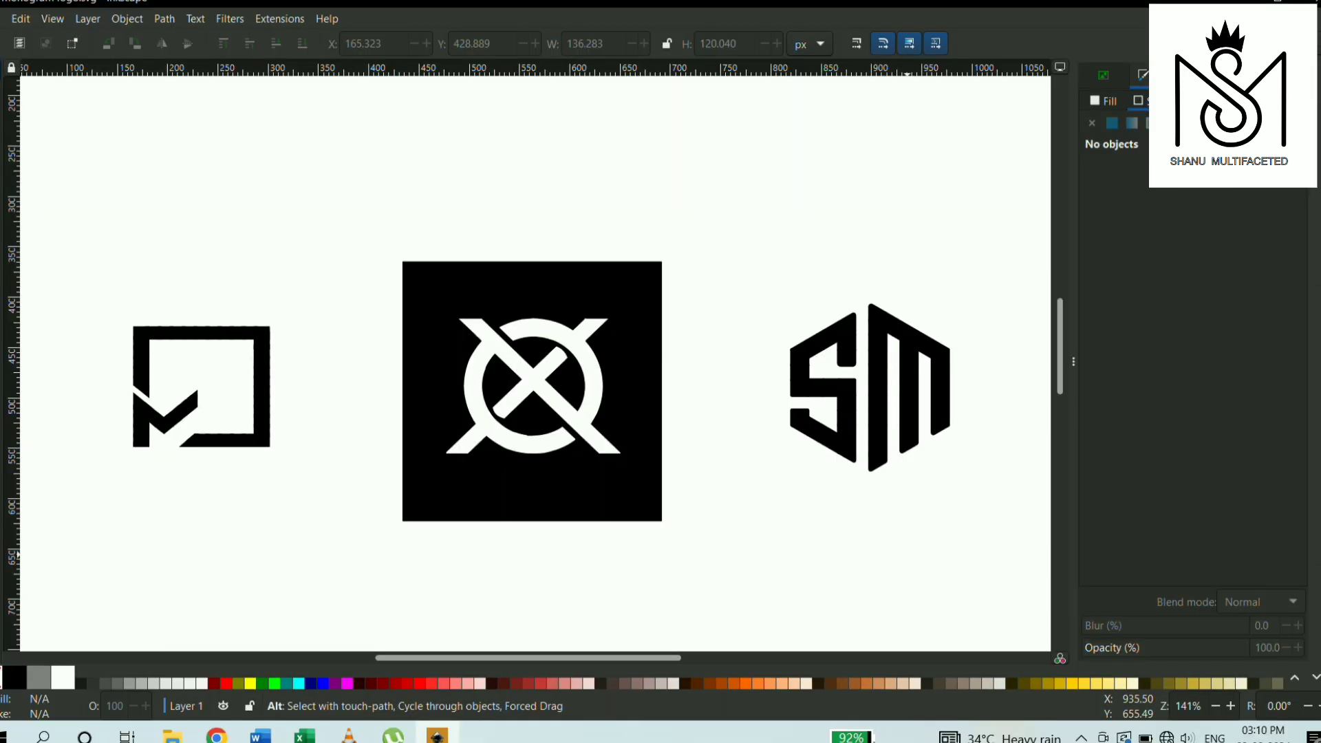